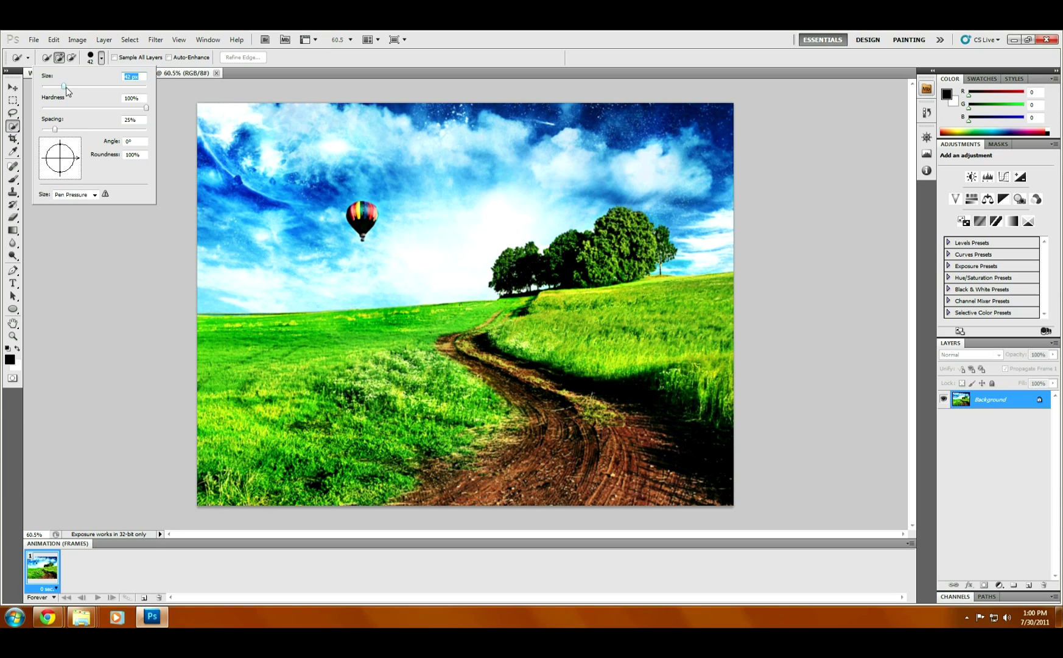
Step: Select the whole field and dirt path up to the horizon with the Quick Selection tool at a 95 px brush size
{"action": "left_click_drag", "start_coordinate": [64, 86], "coordinate": [87, 90]}
{"action": "left_click", "coordinate": [253, 357]}
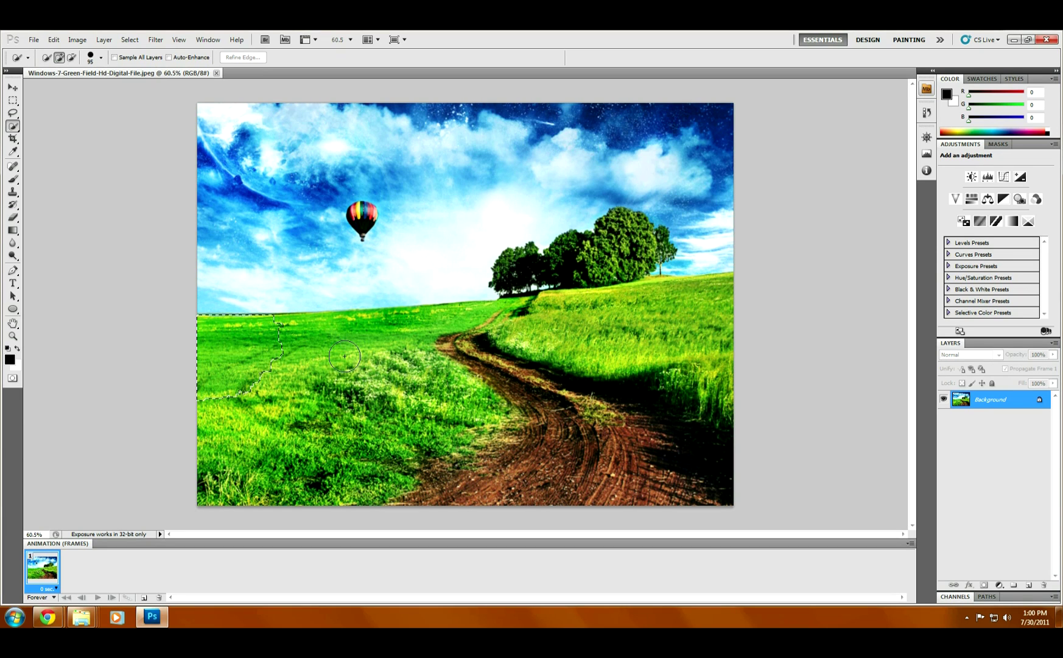
{"action": "mouse_move", "coordinate": [345, 356]}
{"action": "left_mouse_down"}
{"action": "mouse_move", "coordinate": [451, 384]}
{"action": "mouse_move", "coordinate": [633, 366]}
{"action": "mouse_move", "coordinate": [700, 396]}
{"action": "mouse_move", "coordinate": [653, 487]}
{"action": "mouse_move", "coordinate": [560, 396]}
{"action": "mouse_move", "coordinate": [420, 427]}
{"action": "mouse_move", "coordinate": [244, 427]}
{"action": "mouse_move", "coordinate": [720, 400]}
{"action": "left_mouse_up"}
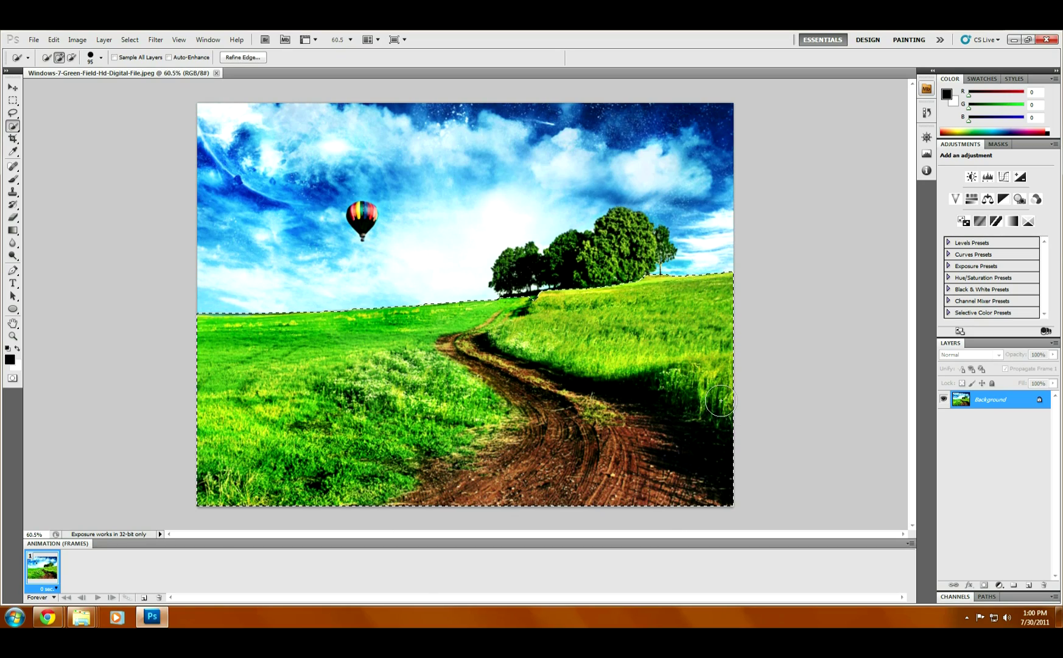
{"action": "scroll", "coordinate": [692, 315], "scroll_direction": "up", "scroll_amount": 1}
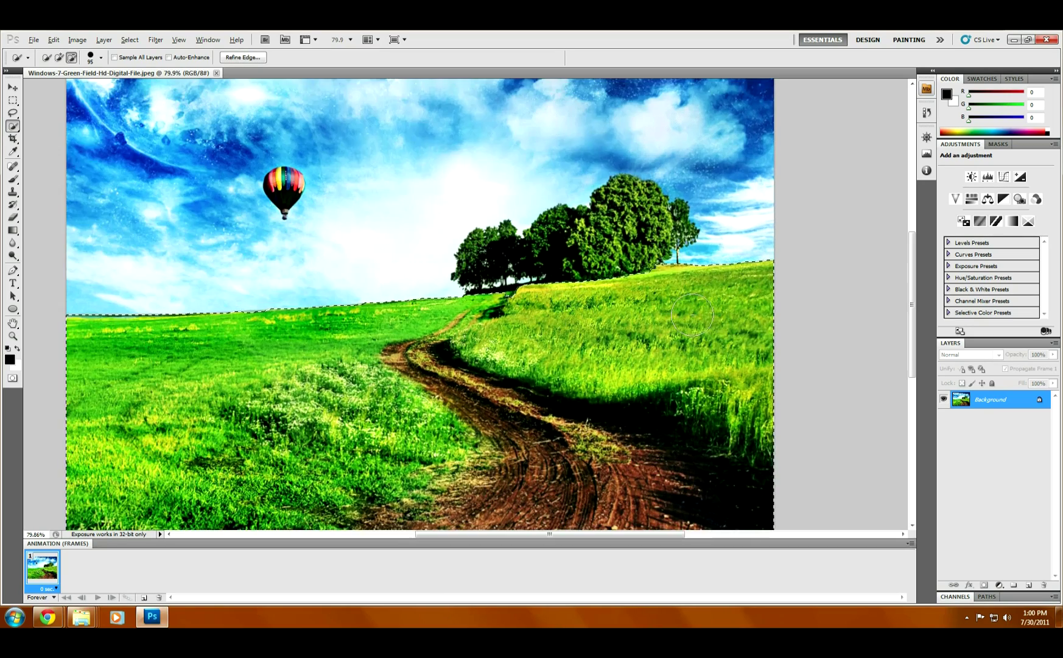
{"action": "scroll", "coordinate": [693, 315], "scroll_direction": "up", "scroll_amount": 2}
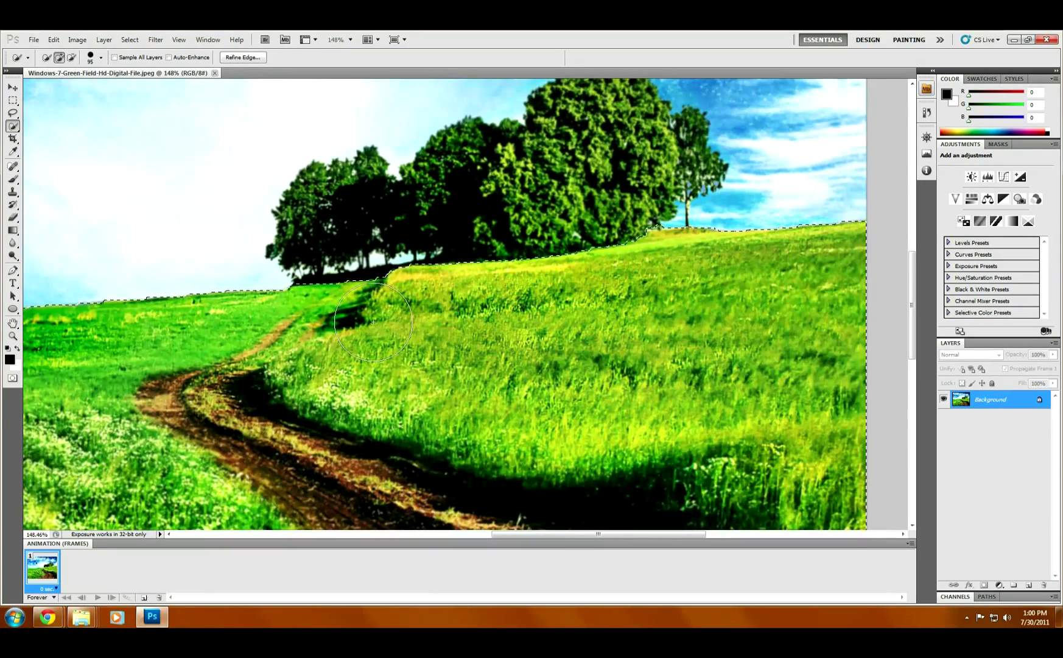
{"action": "scroll", "coordinate": [208, 382], "scroll_direction": "down", "scroll_amount": 3}
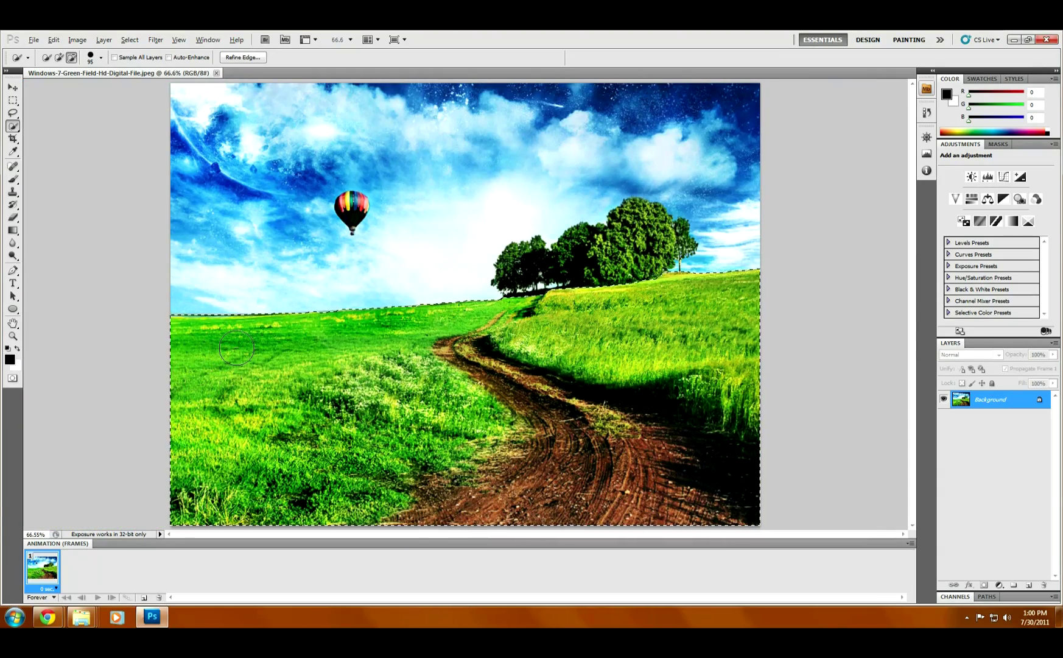
{"action": "scroll", "coordinate": [274, 350], "scroll_direction": "up", "scroll_amount": 4}
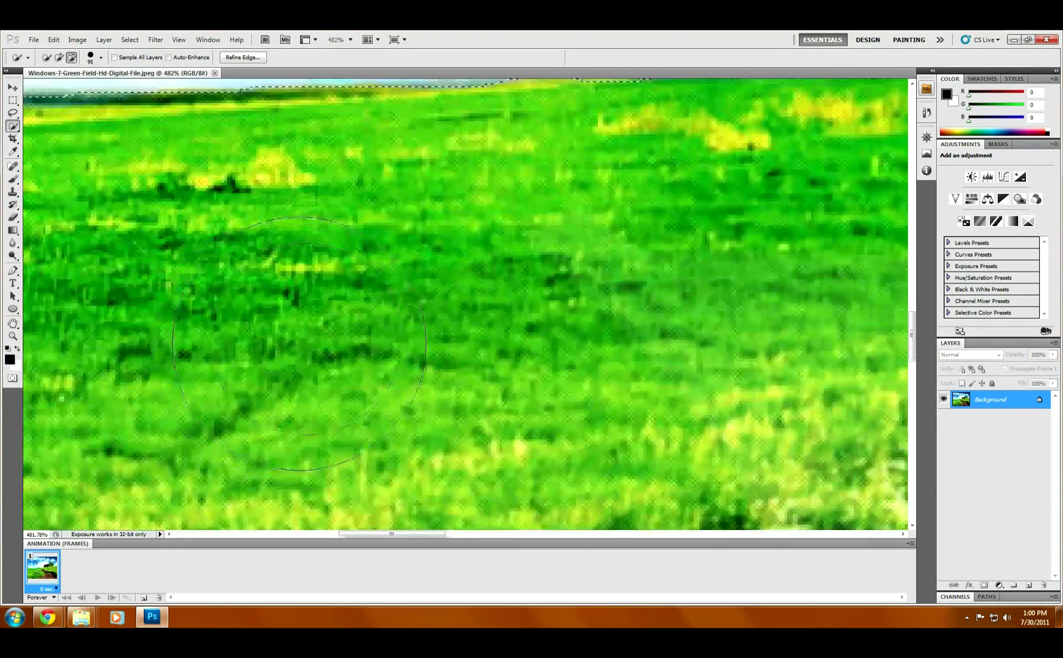
{"action": "scroll", "coordinate": [500, 317], "scroll_direction": "down", "scroll_amount": 3}
{"action": "scroll", "coordinate": [500, 317], "scroll_direction": "down", "scroll_amount": 3}
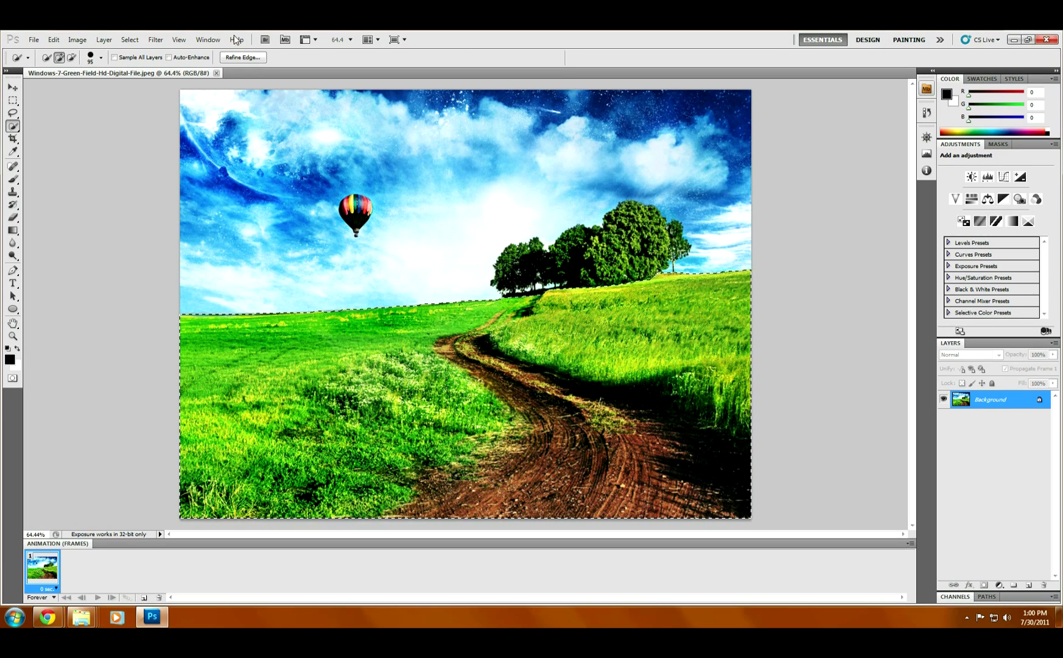
Step: Copy the selected ground, paste it as a new layer, and hide the Background layer
{"action": "left_click", "coordinate": [54, 39]}
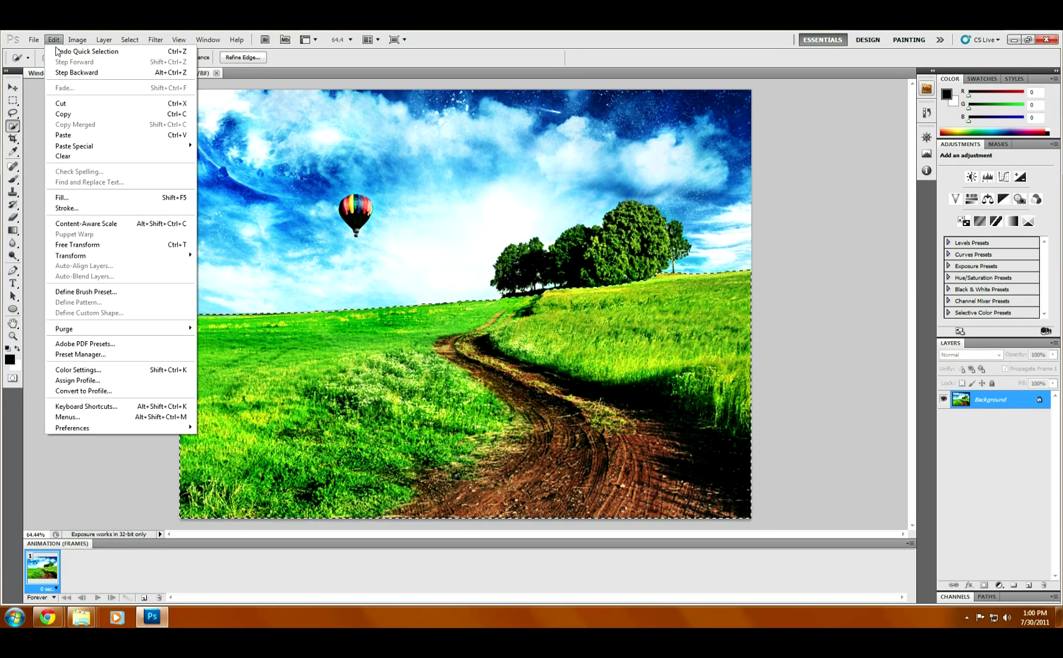
{"action": "left_click", "coordinate": [75, 114]}
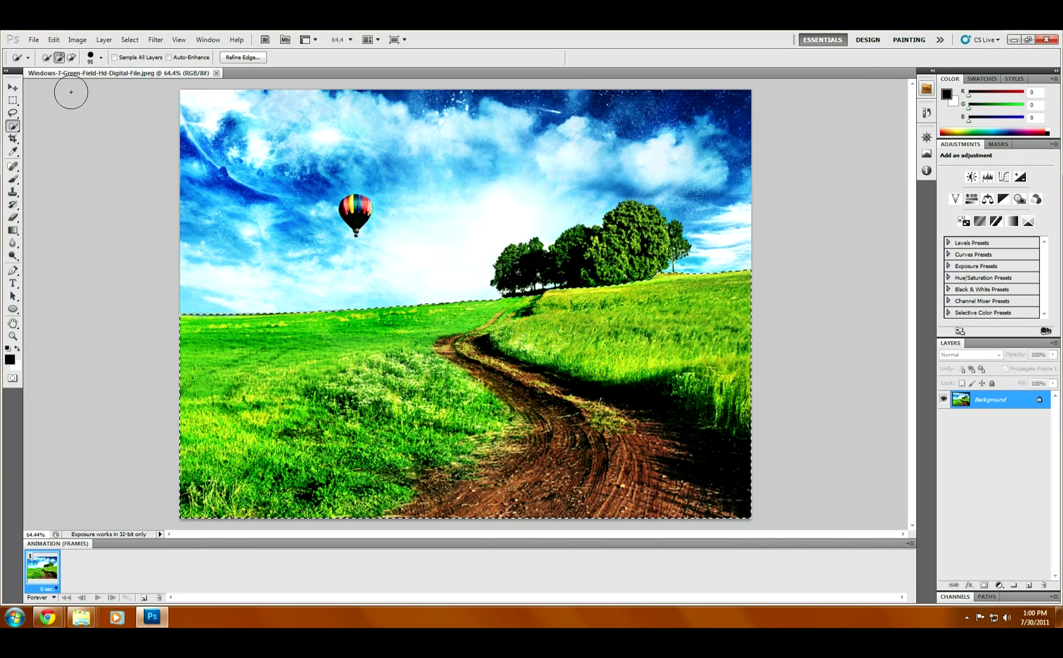
{"action": "left_click", "coordinate": [53, 40]}
{"action": "left_click", "coordinate": [74, 135]}
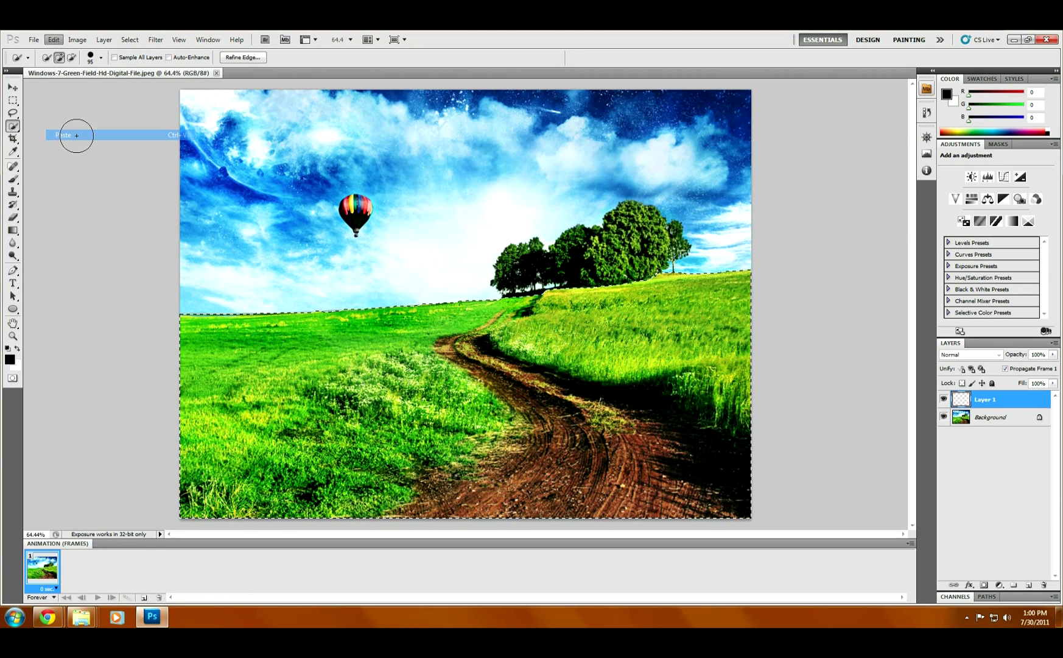
{"action": "left_click", "coordinate": [943, 417]}
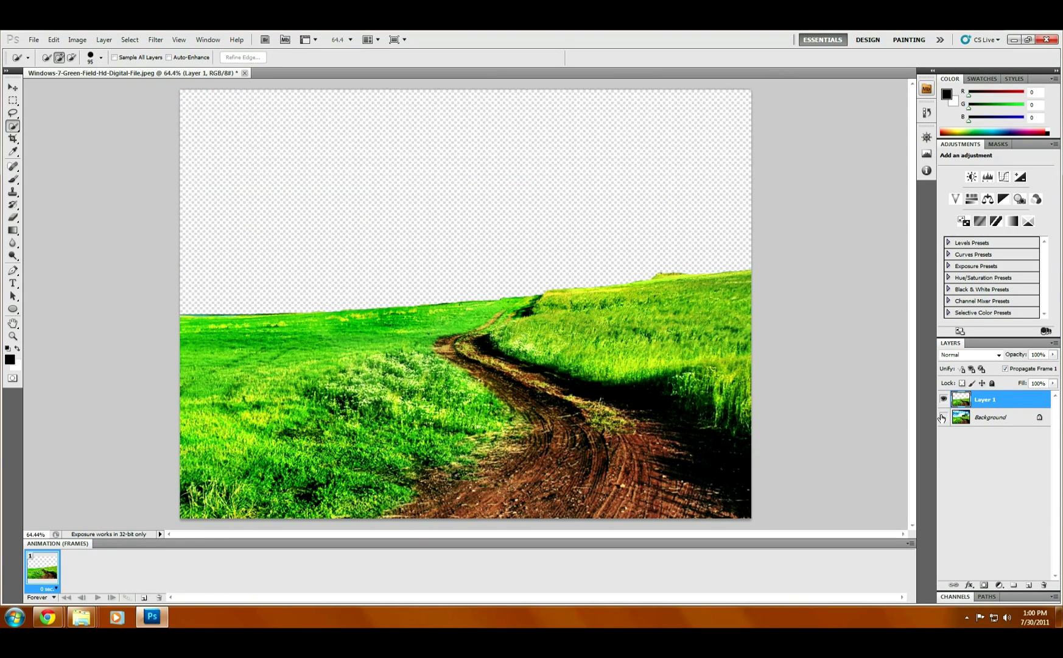
Step: Reselect the ground on Layer 1 and fill it with a vertical black-to-white linear gradient, from mid-sky to the image's bottom edge
{"action": "left_click", "coordinate": [130, 40]}
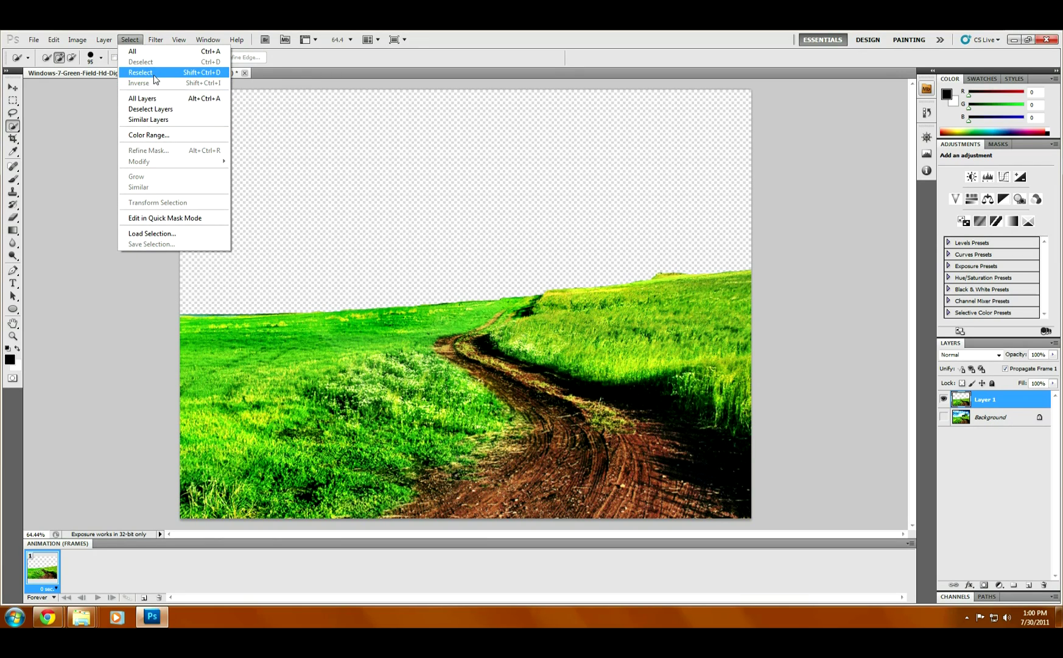
{"action": "left_click", "coordinate": [154, 75]}
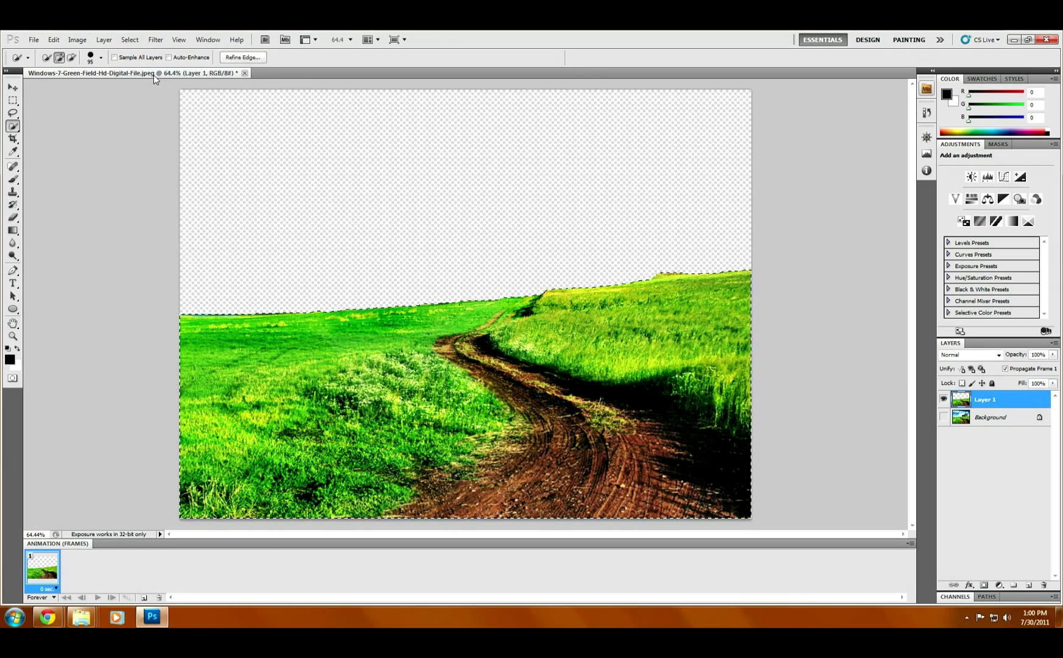
{"action": "left_click", "coordinate": [12, 217]}
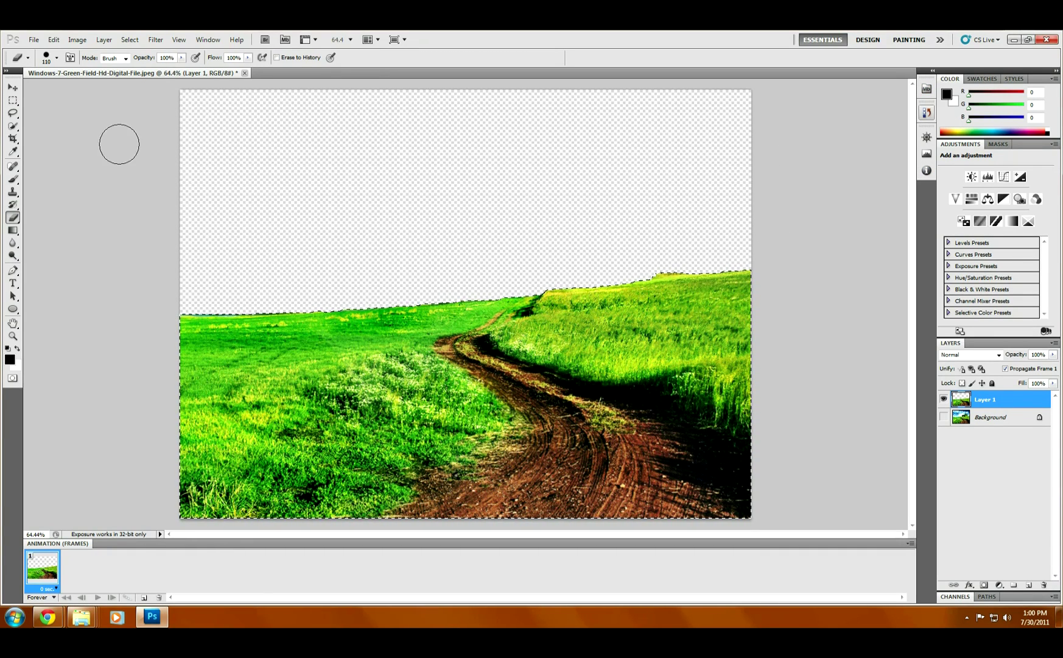
{"action": "left_click", "coordinate": [13, 230]}
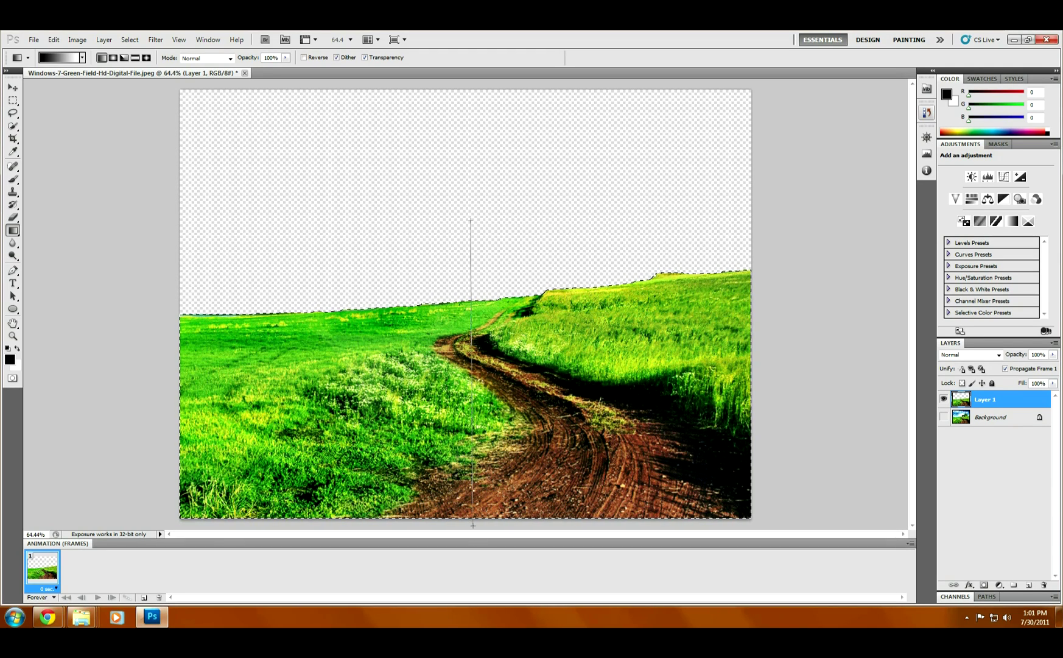
{"action": "left_click_drag", "start_coordinate": [473, 527], "coordinate": [473, 528]}
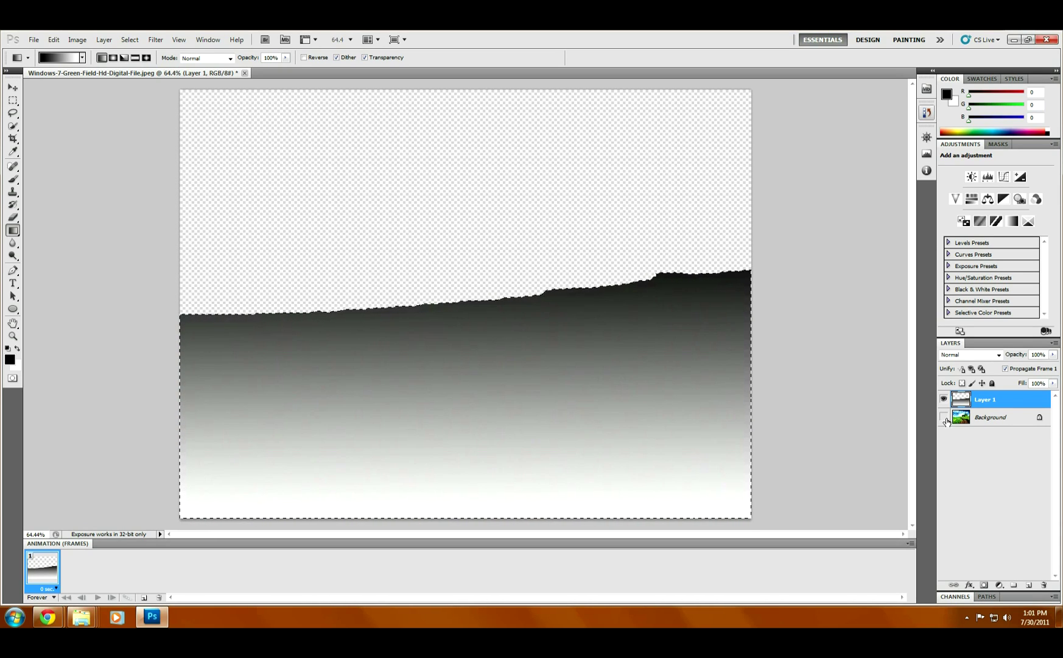
Step: Hide Layer 1, show and activate the Background layer, and invert the selection to cover the sky and trees
{"action": "left_click", "coordinate": [991, 419]}
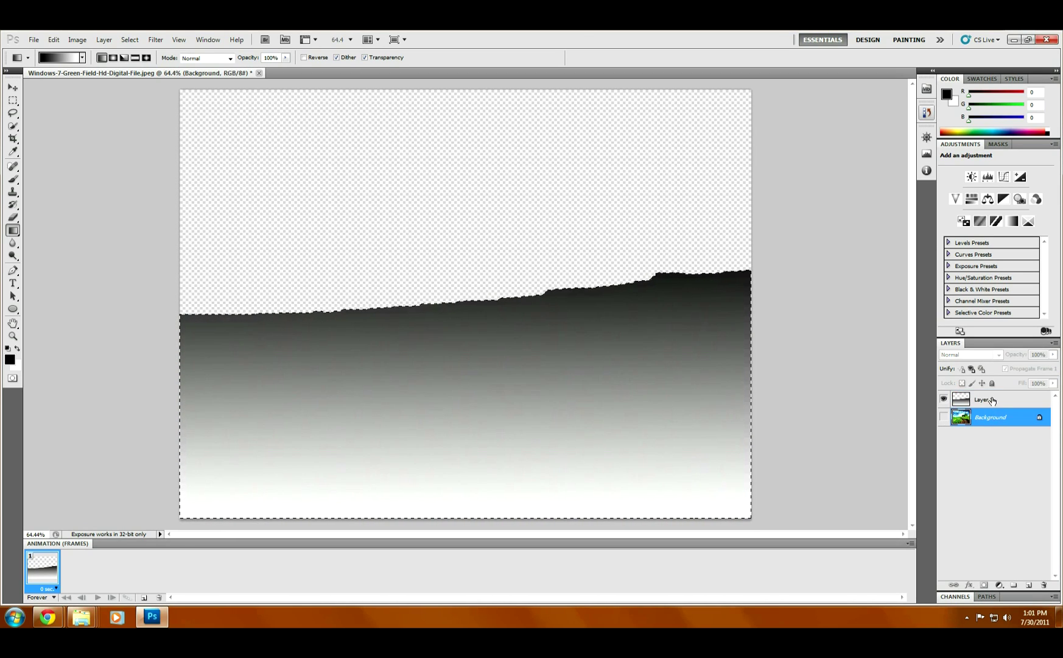
{"action": "left_click", "coordinate": [944, 400]}
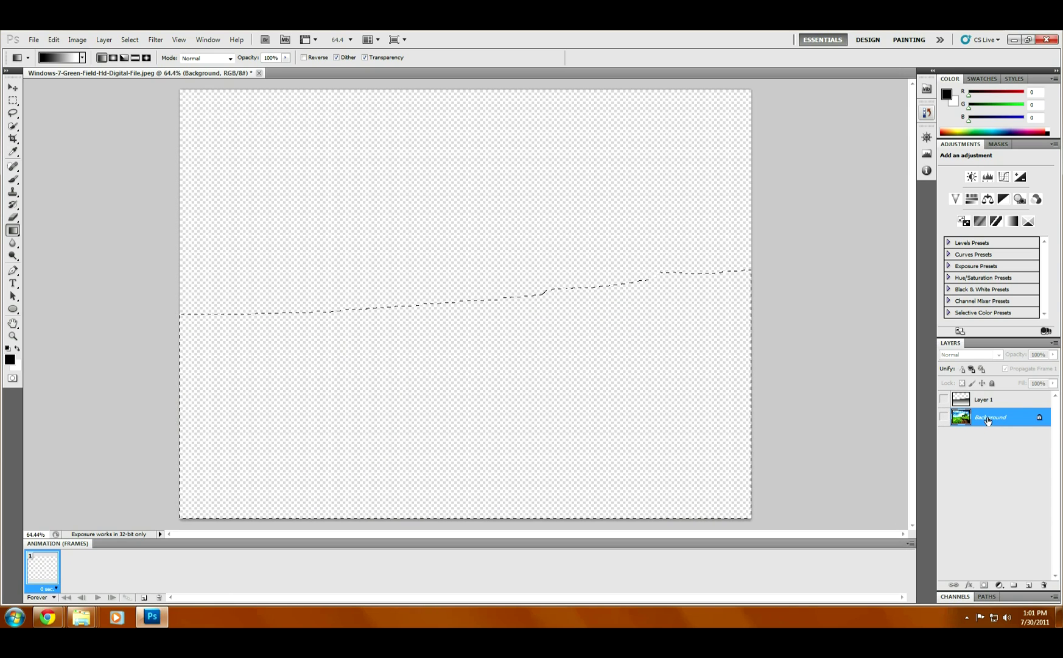
{"action": "left_click", "coordinate": [943, 417]}
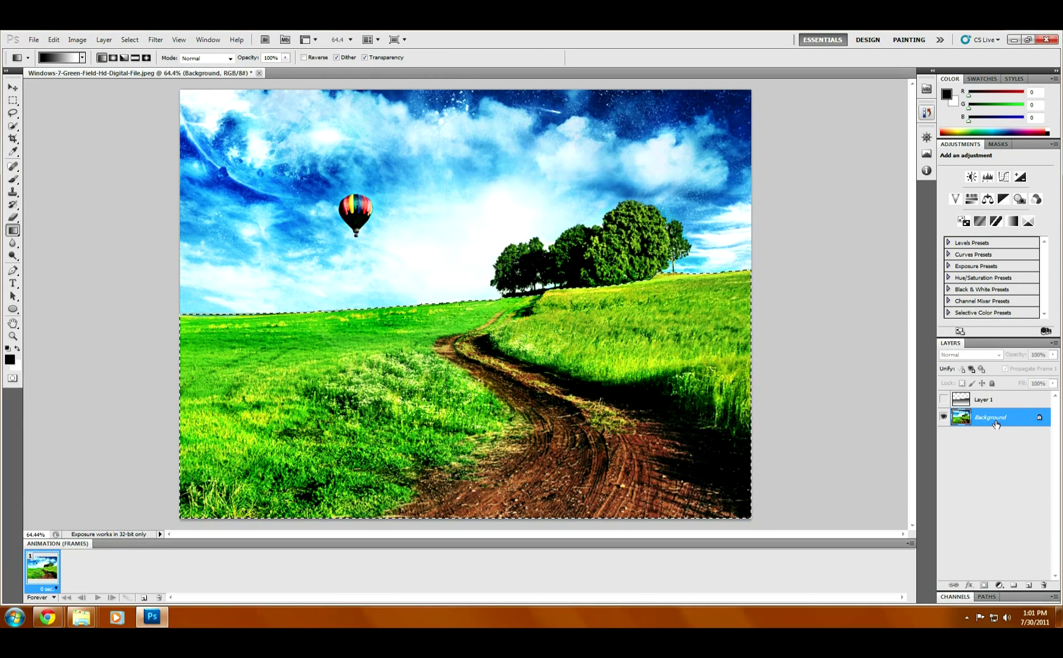
{"action": "left_click", "coordinate": [105, 40]}
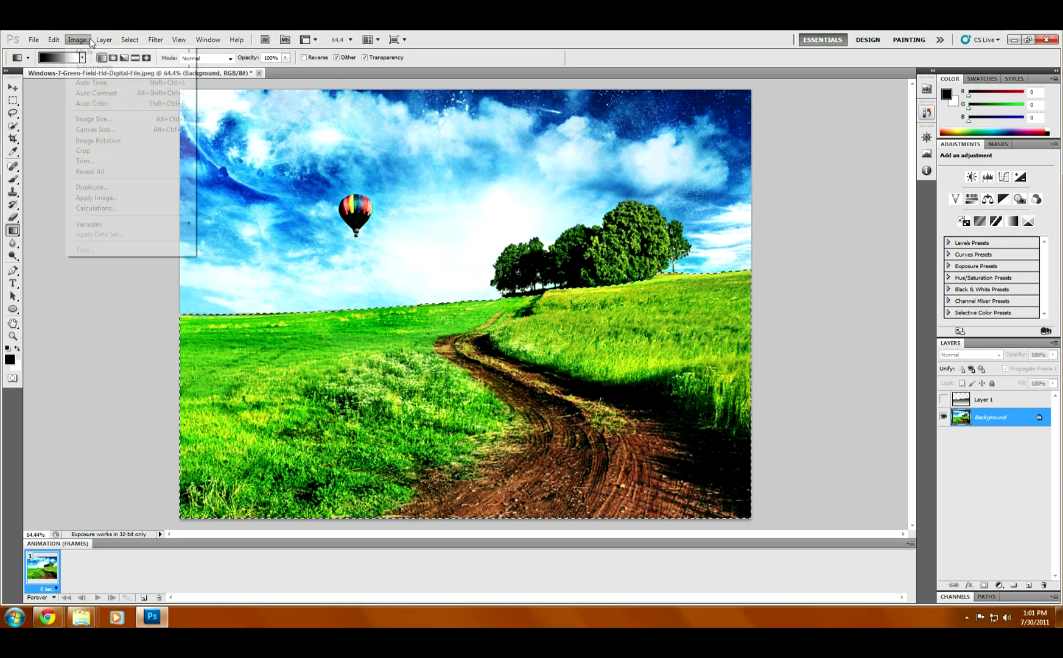
{"action": "left_click", "coordinate": [141, 83]}
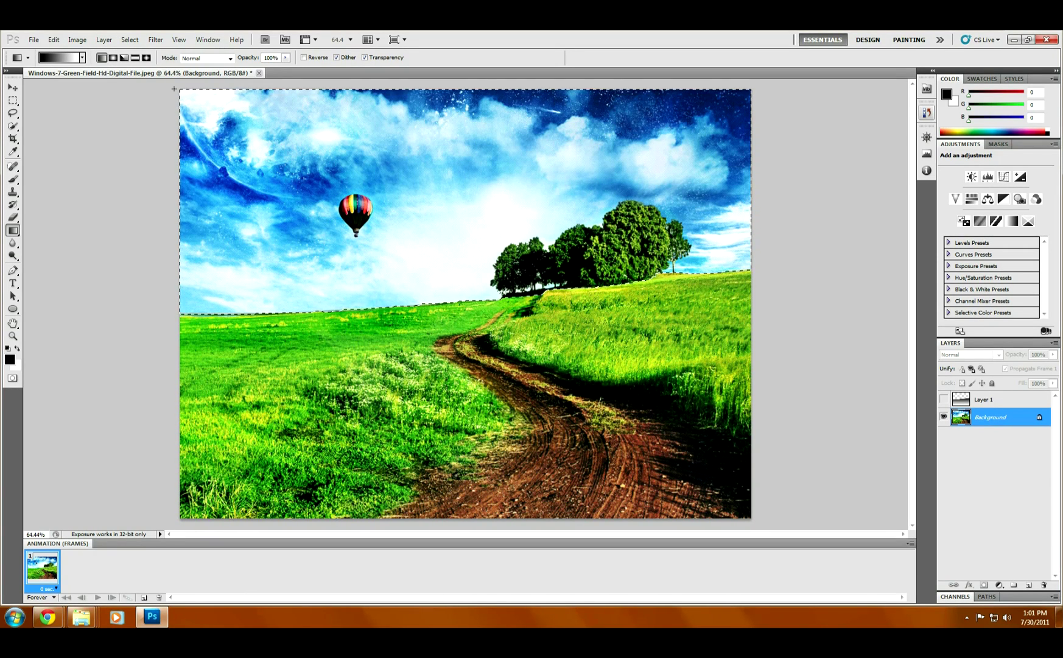
Step: Copy the selected sky and trees from the Background and paste them as a new layer
{"action": "left_click", "coordinate": [53, 40]}
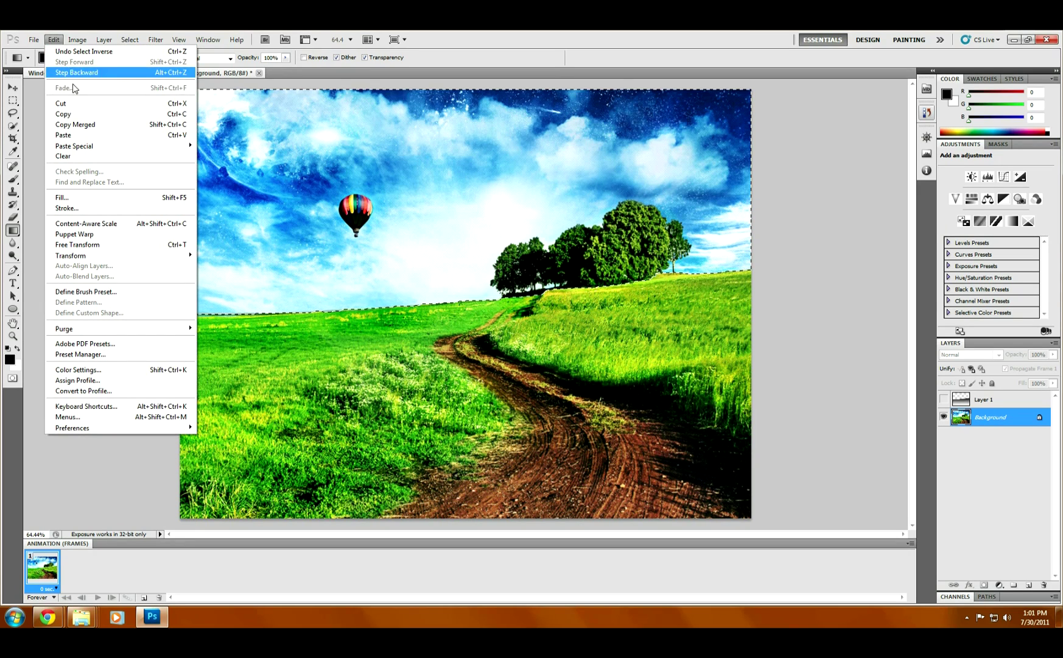
{"action": "left_click", "coordinate": [78, 115]}
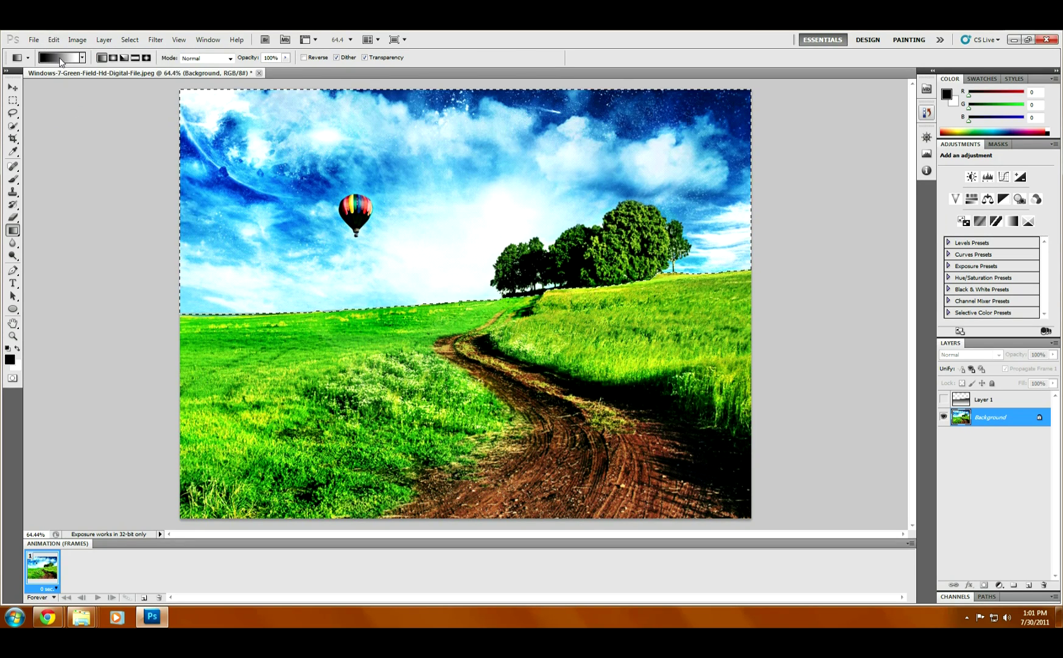
{"action": "left_click", "coordinate": [54, 39]}
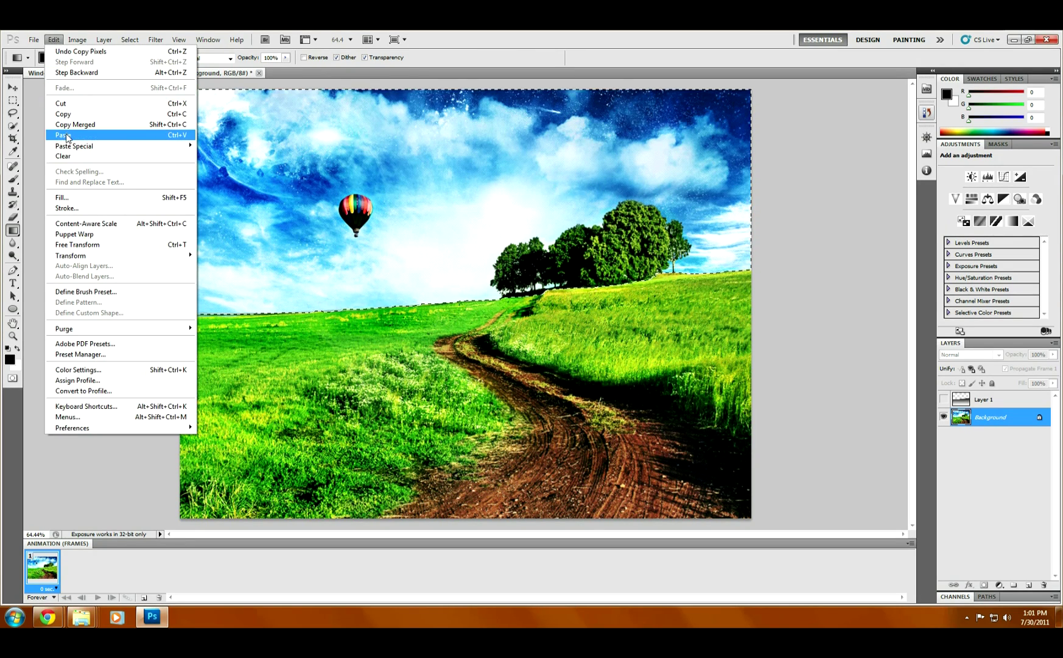
{"action": "left_click", "coordinate": [125, 135]}
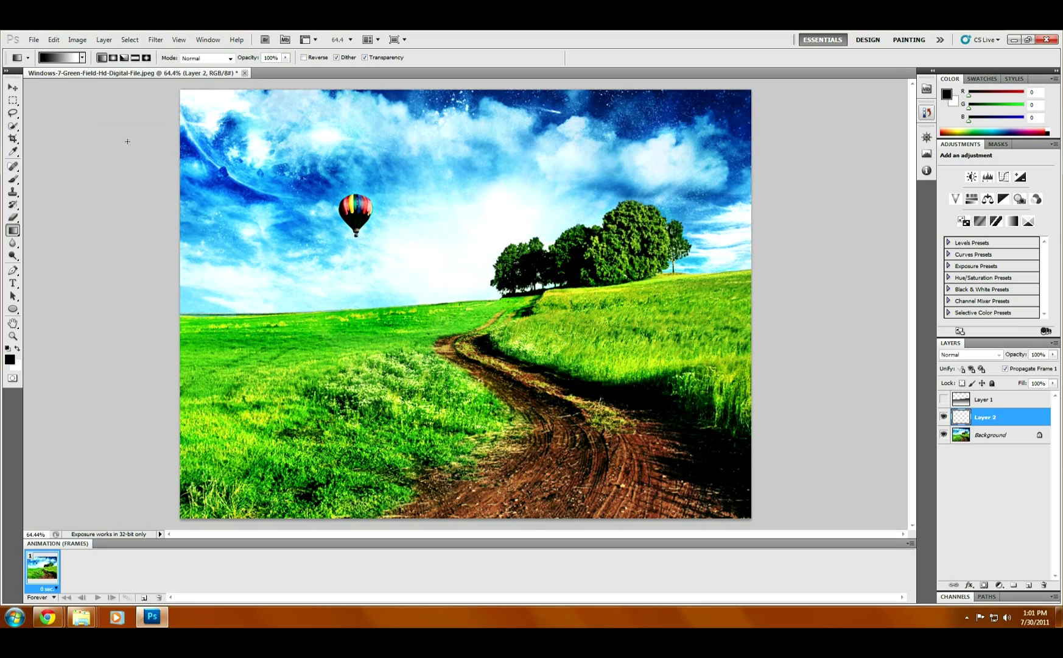
Step: Hide the Background layer and show the gradient Layer 1 together with the pasted sky layer
{"action": "left_click", "coordinate": [944, 418]}
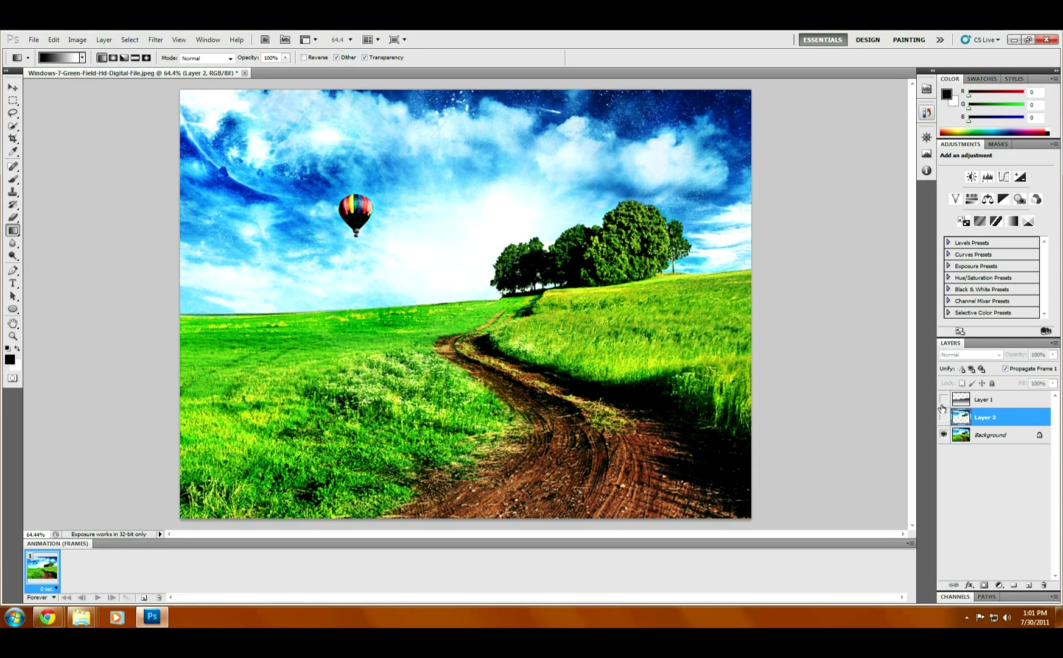
{"action": "left_click", "coordinate": [944, 417]}
{"action": "left_click", "coordinate": [944, 435]}
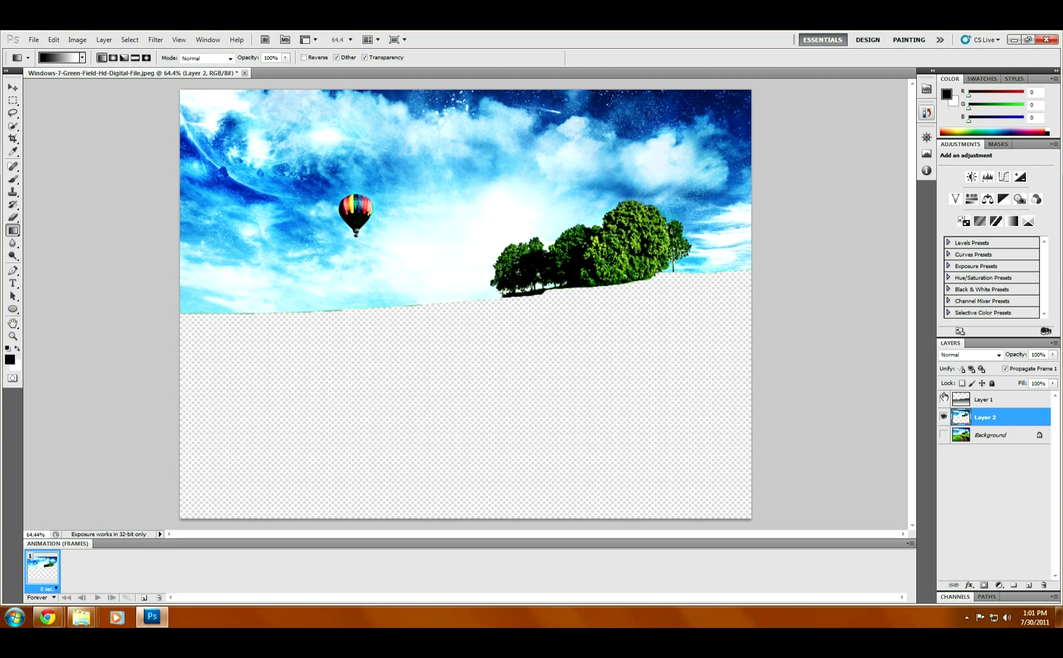
{"action": "left_click", "coordinate": [944, 397]}
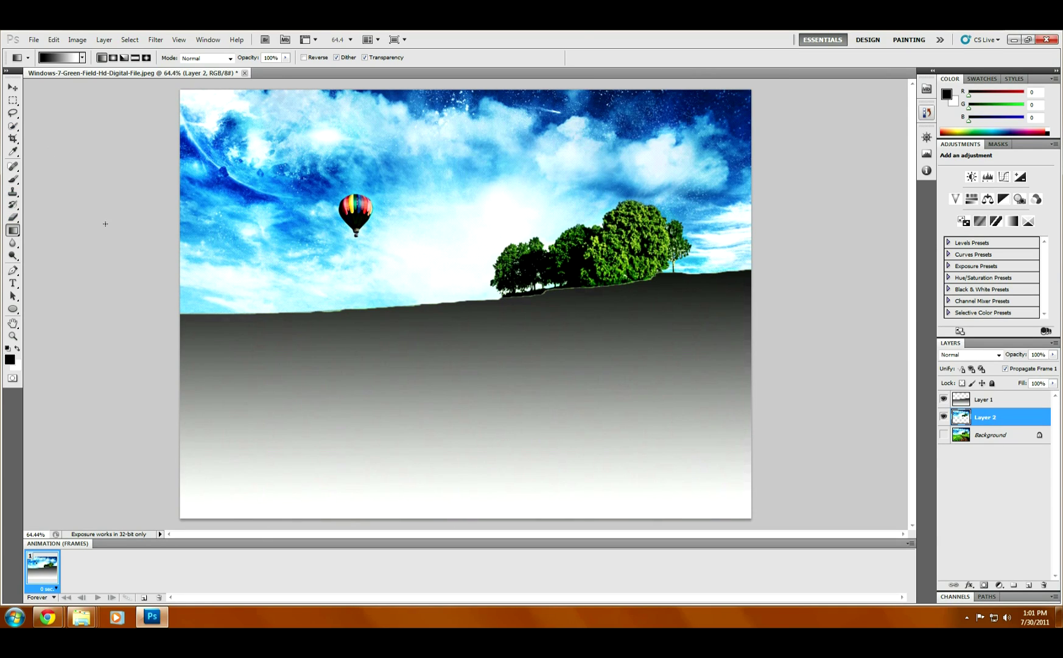
Step: Paint the entire sky, balloon and trees on Layer 2 black with a hard brush, using sizes 86 px and 178 px
{"action": "left_click", "coordinate": [14, 179]}
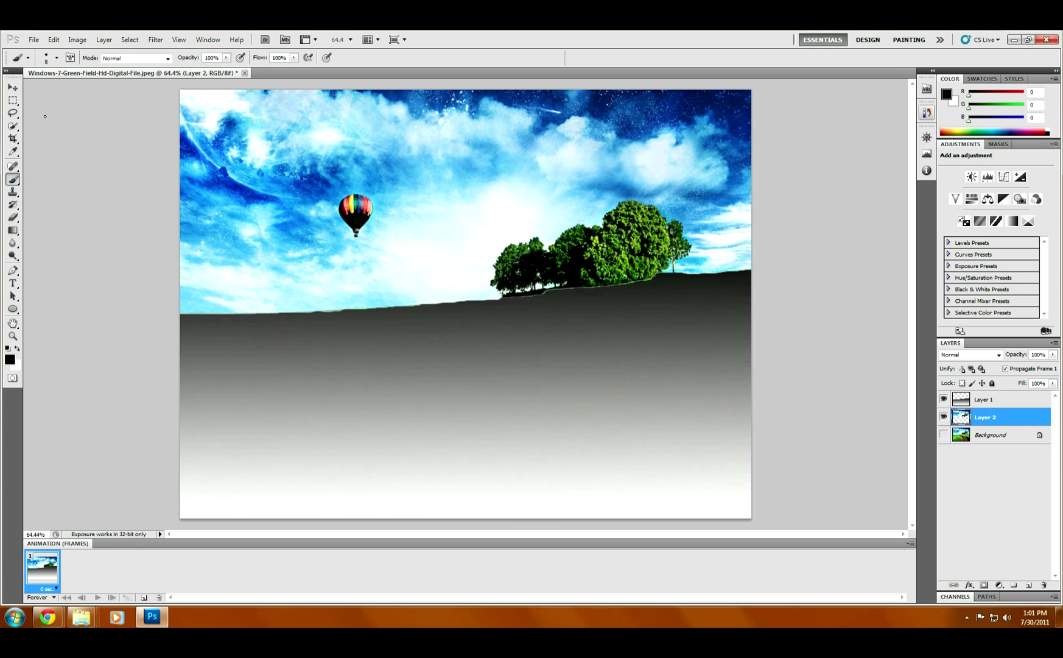
{"action": "left_click", "coordinate": [58, 59]}
{"action": "left_click_drag", "start_coordinate": [22, 89], "coordinate": [63, 88]}
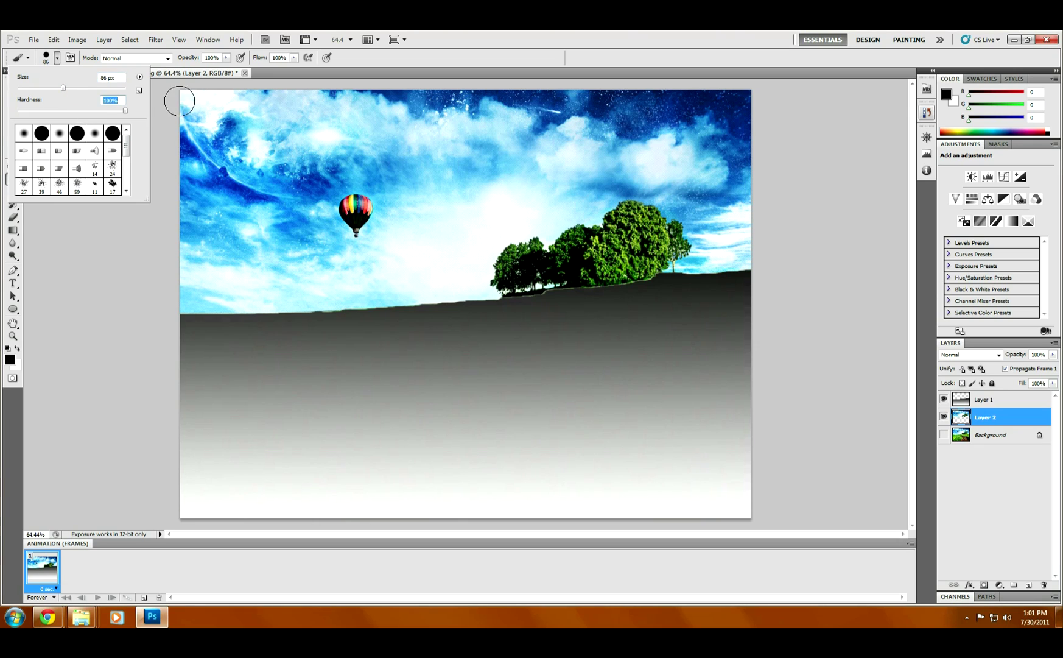
{"action": "left_click_drag", "start_coordinate": [182, 103], "coordinate": [232, 104]}
{"action": "left_click", "coordinate": [56, 59]}
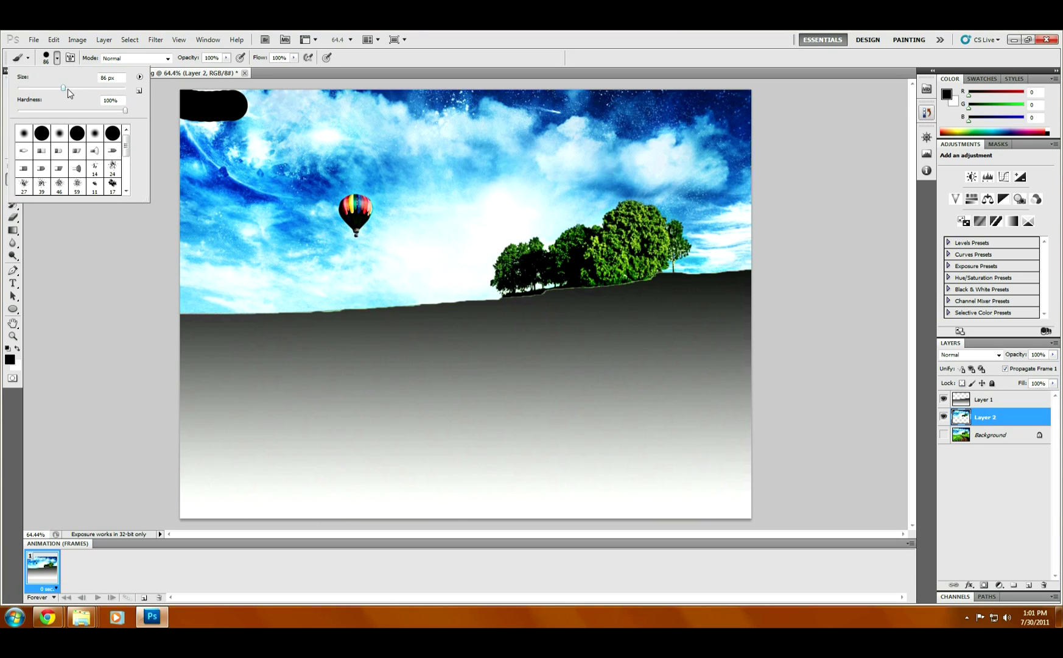
{"action": "left_click_drag", "start_coordinate": [64, 88], "coordinate": [112, 88]}
{"action": "left_click", "coordinate": [199, 100]}
{"action": "mouse_move", "coordinate": [199, 100]}
{"action": "left_mouse_down"}
{"action": "mouse_move", "coordinate": [463, 119]}
{"action": "mouse_move", "coordinate": [729, 116]}
{"action": "mouse_move", "coordinate": [655, 100]}
{"action": "mouse_move", "coordinate": [325, 90]}
{"action": "mouse_move", "coordinate": [157, 138]}
{"action": "mouse_move", "coordinate": [427, 147]}
{"action": "left_mouse_up"}
{"action": "mouse_move", "coordinate": [640, 159]}
{"action": "left_mouse_down"}
{"action": "mouse_move", "coordinate": [817, 162]}
{"action": "mouse_move", "coordinate": [539, 186]}
{"action": "mouse_move", "coordinate": [116, 173]}
{"action": "mouse_move", "coordinate": [90, 184]}
{"action": "mouse_move", "coordinate": [342, 204]}
{"action": "mouse_move", "coordinate": [669, 191]}
{"action": "mouse_move", "coordinate": [779, 205]}
{"action": "mouse_move", "coordinate": [769, 216]}
{"action": "mouse_move", "coordinate": [201, 217]}
{"action": "mouse_move", "coordinate": [100, 227]}
{"action": "mouse_move", "coordinate": [124, 248]}
{"action": "mouse_move", "coordinate": [320, 255]}
{"action": "mouse_move", "coordinate": [768, 243]}
{"action": "mouse_move", "coordinate": [749, 270]}
{"action": "mouse_move", "coordinate": [104, 299]}
{"action": "left_mouse_up"}
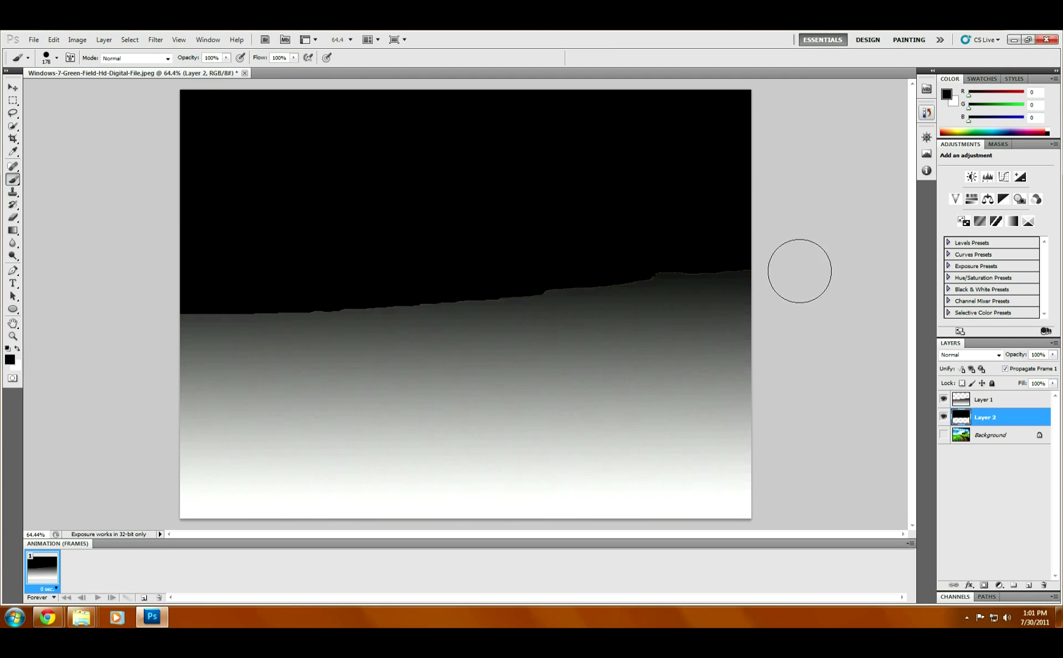
Step: Paint over the coloured fringe along the horizon on Layer 1 with a softer 13 px black brush
{"action": "scroll", "coordinate": [803, 276], "scroll_direction": "up", "scroll_amount": 3}
{"action": "scroll", "coordinate": [803, 275], "scroll_direction": "up", "scroll_amount": 2}
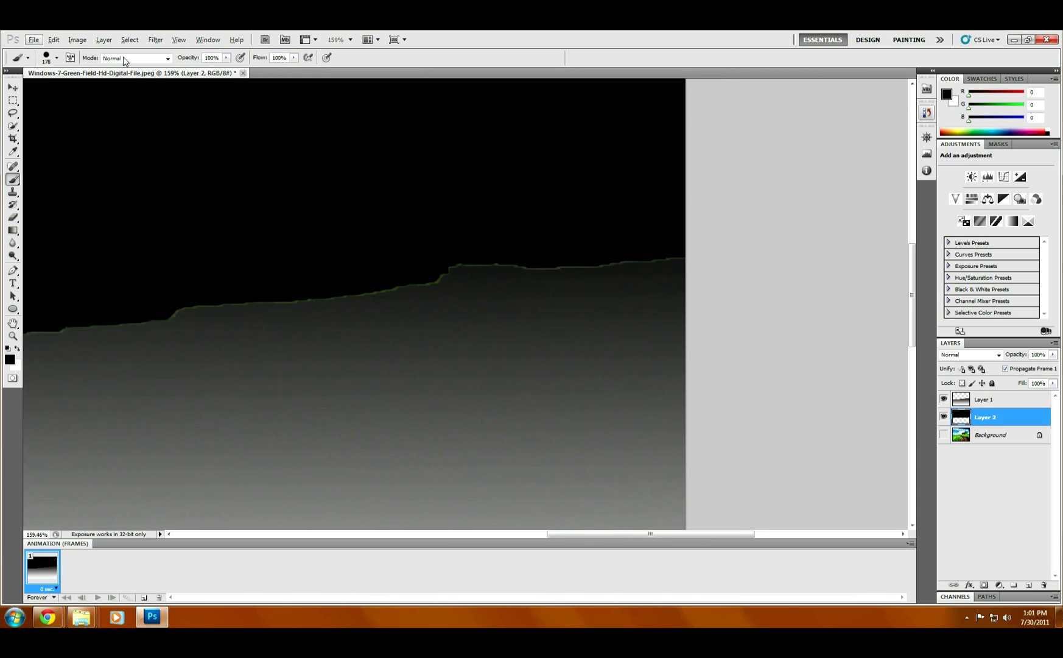
{"action": "left_click", "coordinate": [58, 58]}
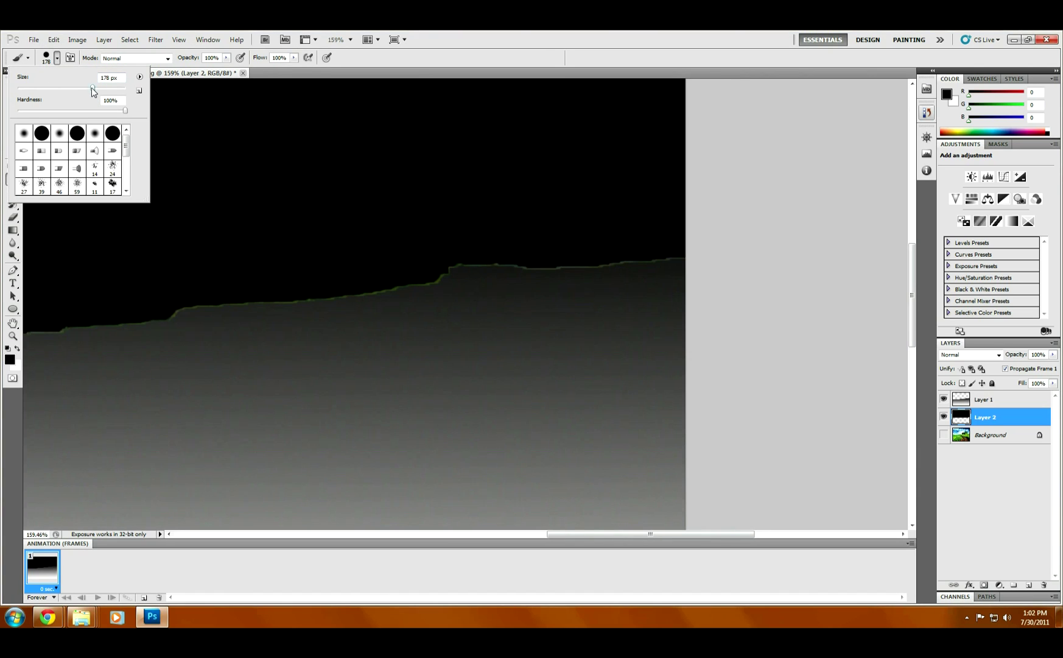
{"action": "left_click_drag", "start_coordinate": [92, 91], "coordinate": [26, 100]}
{"action": "left_click_drag", "start_coordinate": [125, 114], "coordinate": [61, 111]}
{"action": "left_click", "coordinate": [665, 251]}
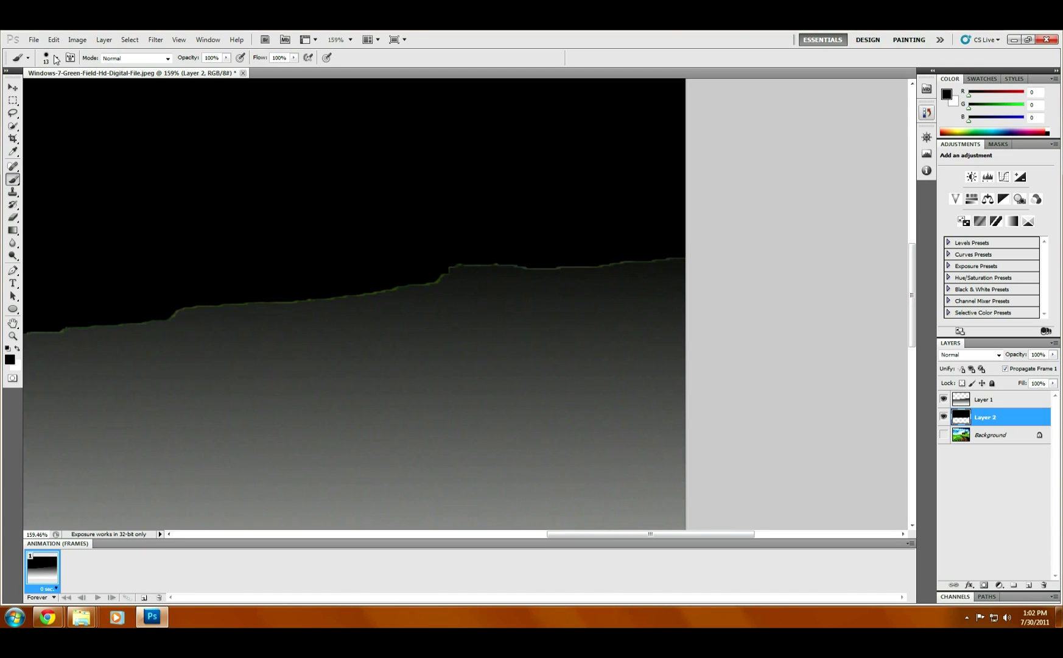
{"action": "key", "text": "alt+bracketright"}
{"action": "mouse_move", "coordinate": [656, 258]}
{"action": "left_mouse_down"}
{"action": "mouse_move", "coordinate": [496, 262]}
{"action": "mouse_move", "coordinate": [346, 291]}
{"action": "mouse_move", "coordinate": [173, 308]}
{"action": "left_mouse_up"}
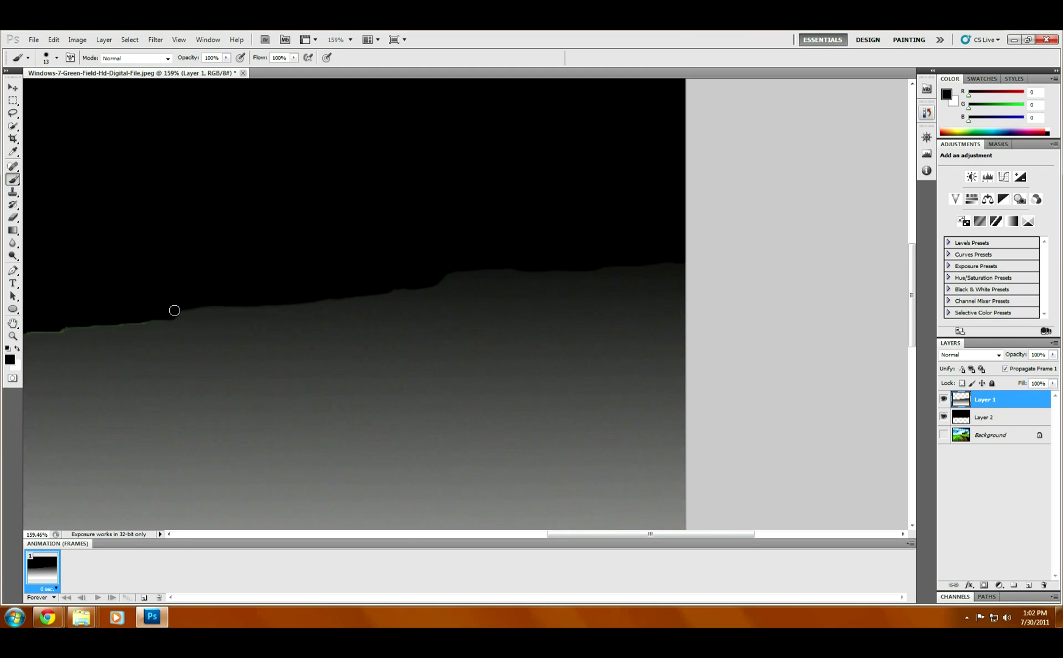
{"action": "left_click_drag", "start_coordinate": [609, 534], "coordinate": [478, 534]}
{"action": "left_click_drag", "start_coordinate": [698, 314], "coordinate": [71, 360]}
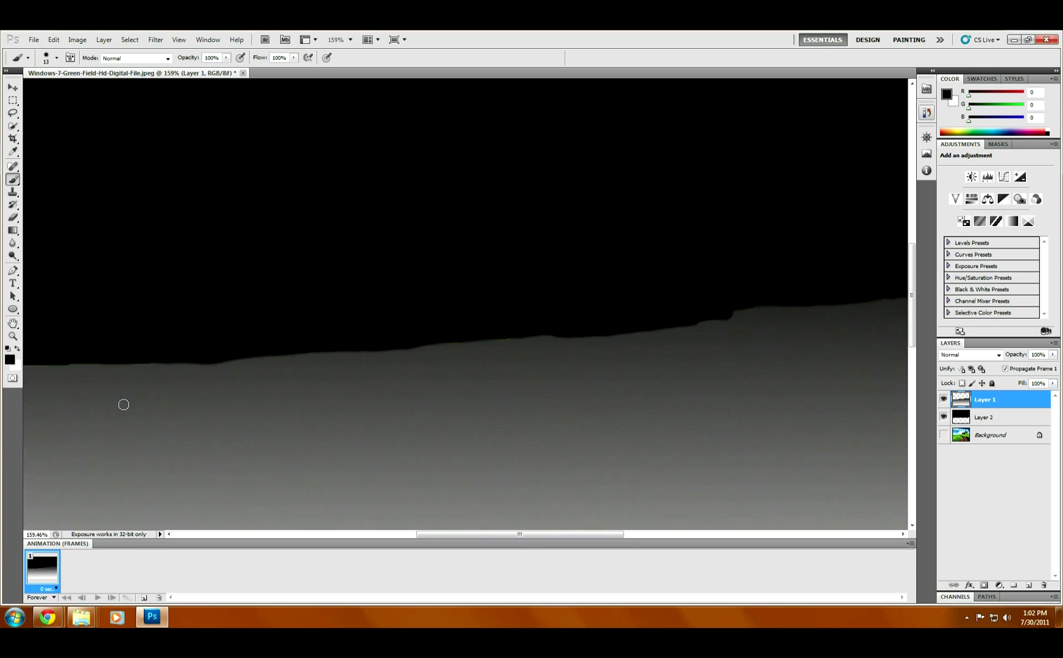
{"action": "scroll", "coordinate": [124, 404], "scroll_direction": "down", "scroll_amount": 5}
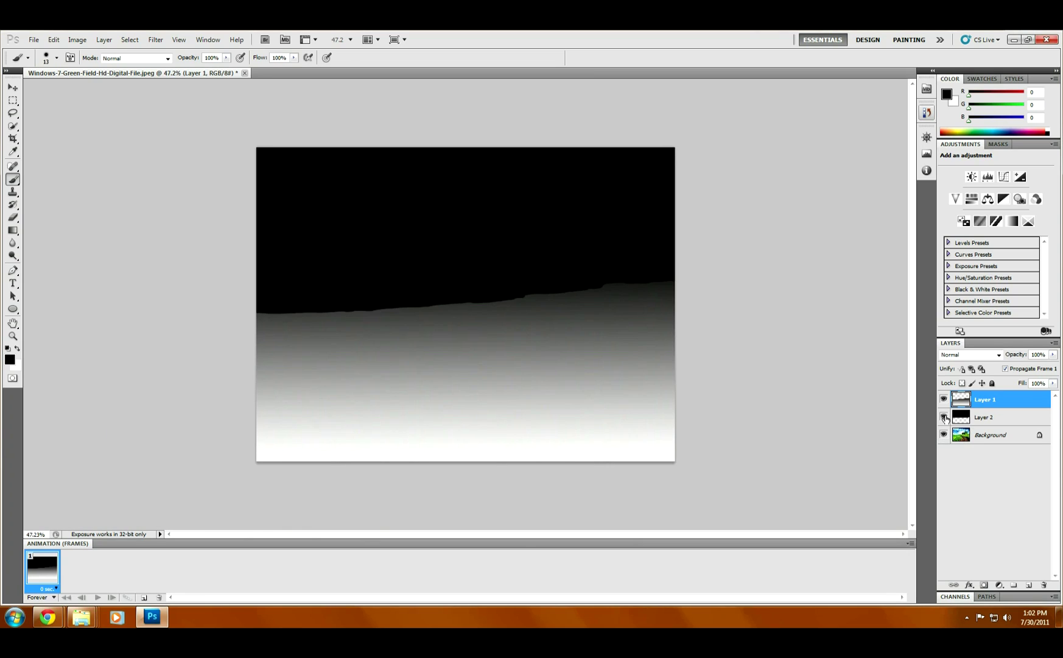
Step: Merge Layer 1 and Layer 2 into a single layer above the Background
{"action": "left_click", "coordinate": [997, 417], "text": "shift"}
{"action": "right_click", "coordinate": [996, 417]}
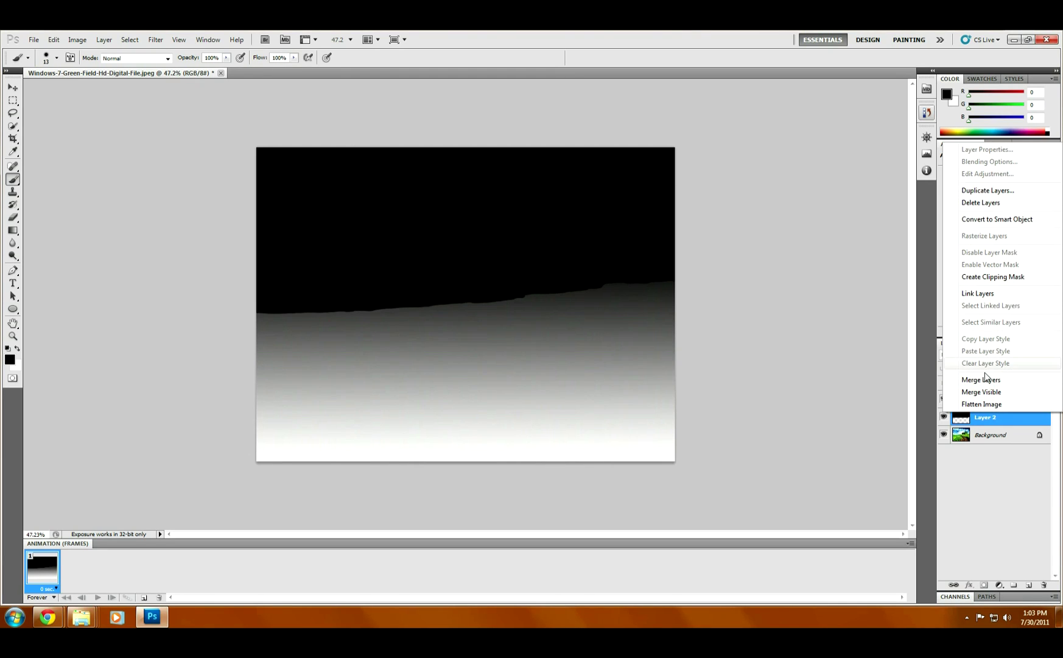
{"action": "left_click", "coordinate": [984, 380]}
{"action": "left_click", "coordinate": [1053, 384]}
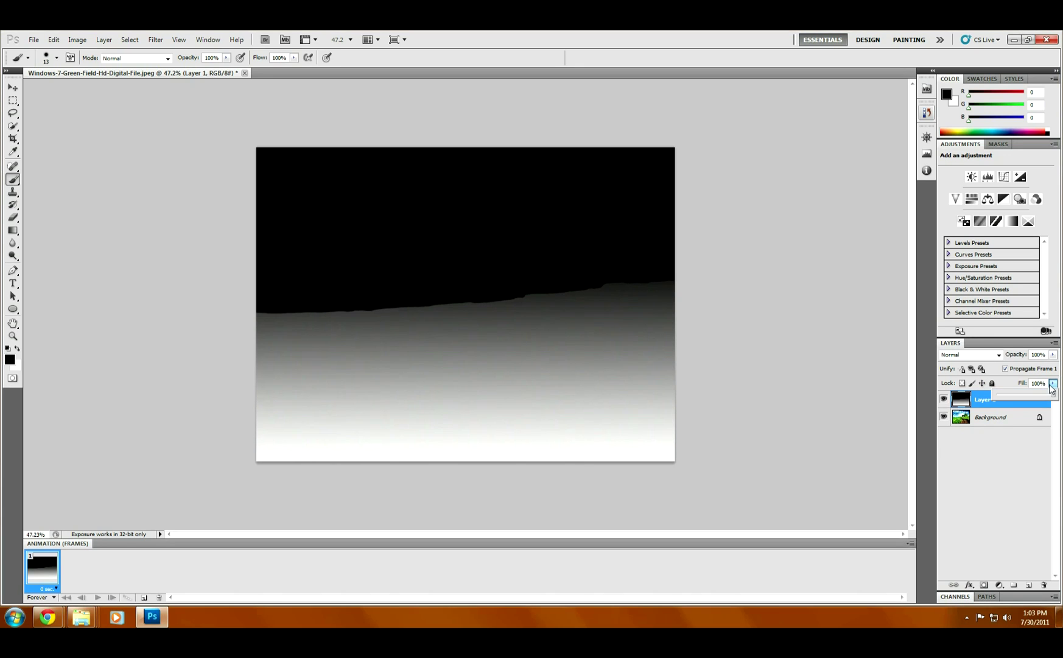
{"action": "mouse_move", "coordinate": [1056, 399]}
{"action": "left_mouse_down"}
{"action": "mouse_move", "coordinate": [1029, 399]}
{"action": "mouse_move", "coordinate": [1055, 398]}
{"action": "left_mouse_up"}
Step: Hide the merged gradient layer and convert the Background into a regular layer named Layer 0
{"action": "left_click", "coordinate": [943, 399]}
{"action": "left_click", "coordinate": [967, 419]}
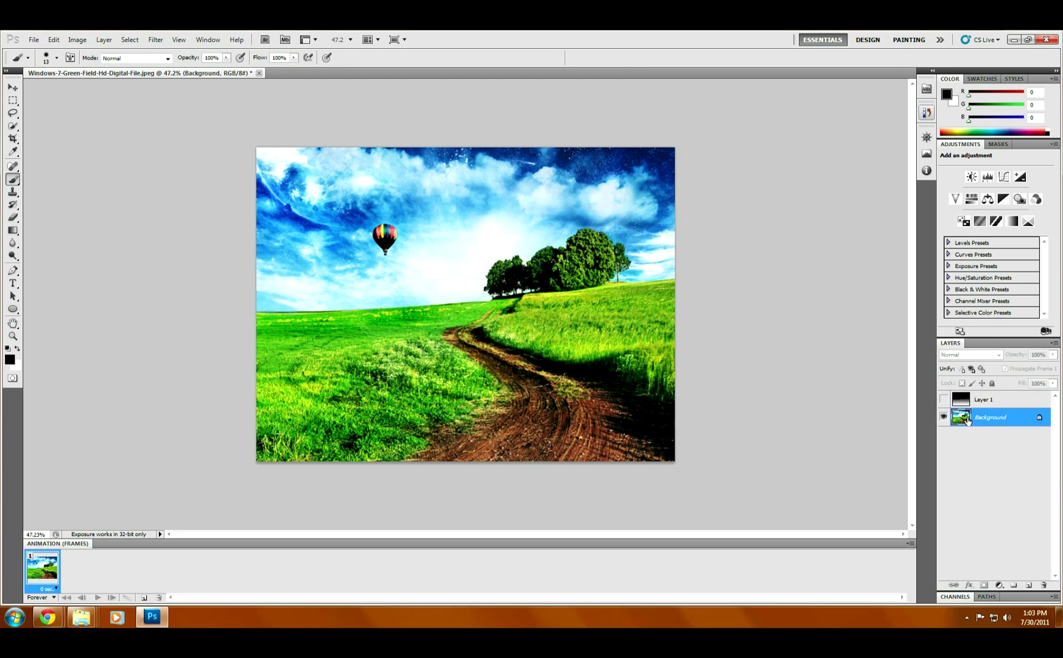
{"action": "double_click", "coordinate": [968, 419]}
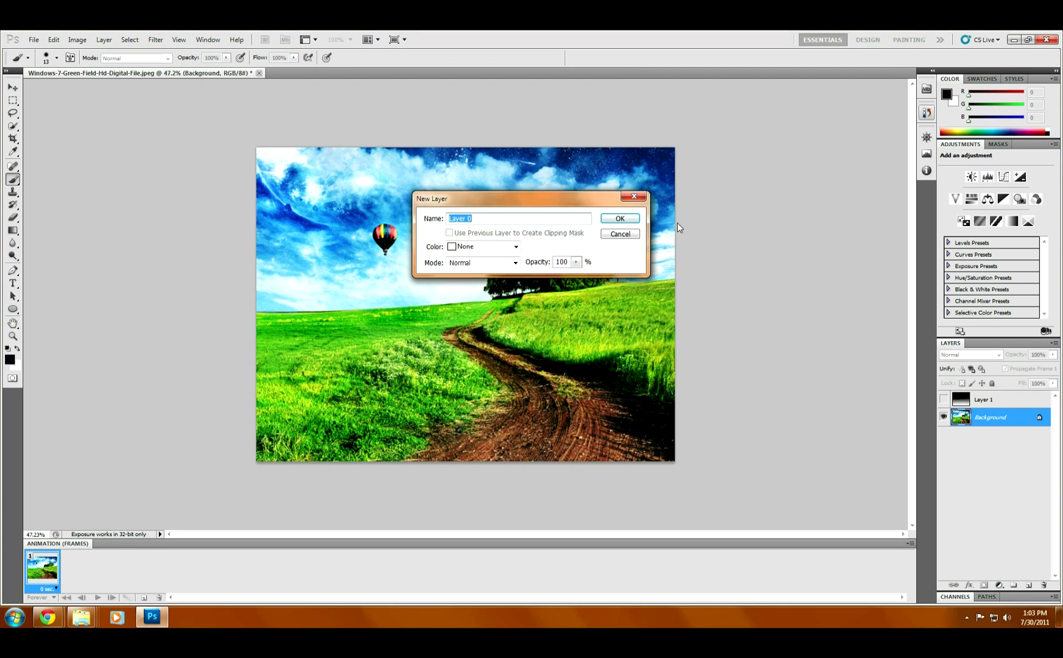
{"action": "left_click", "coordinate": [619, 220]}
Step: Duplicate Layer 0 within the same document as Layer 0 copy
{"action": "right_click", "coordinate": [975, 420]}
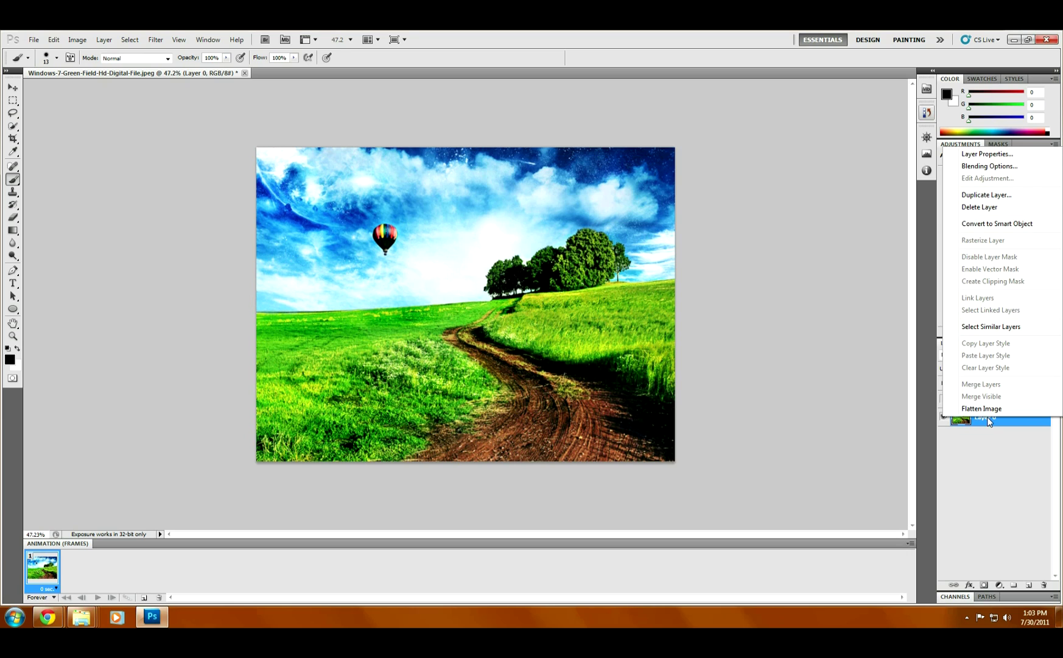
{"action": "left_click", "coordinate": [986, 195]}
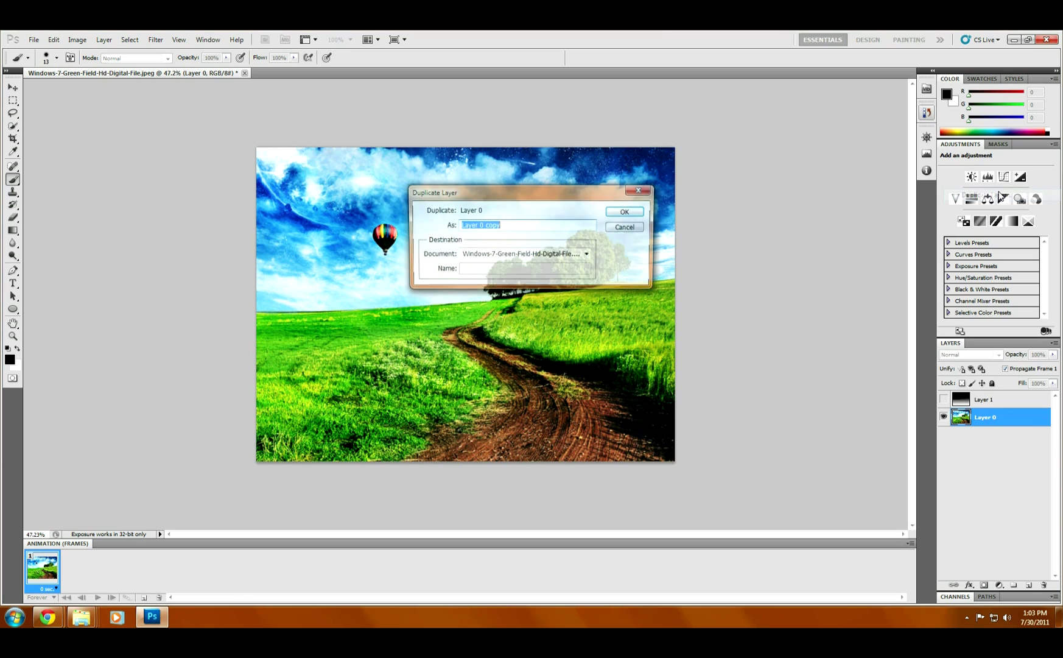
{"action": "left_click", "coordinate": [621, 213]}
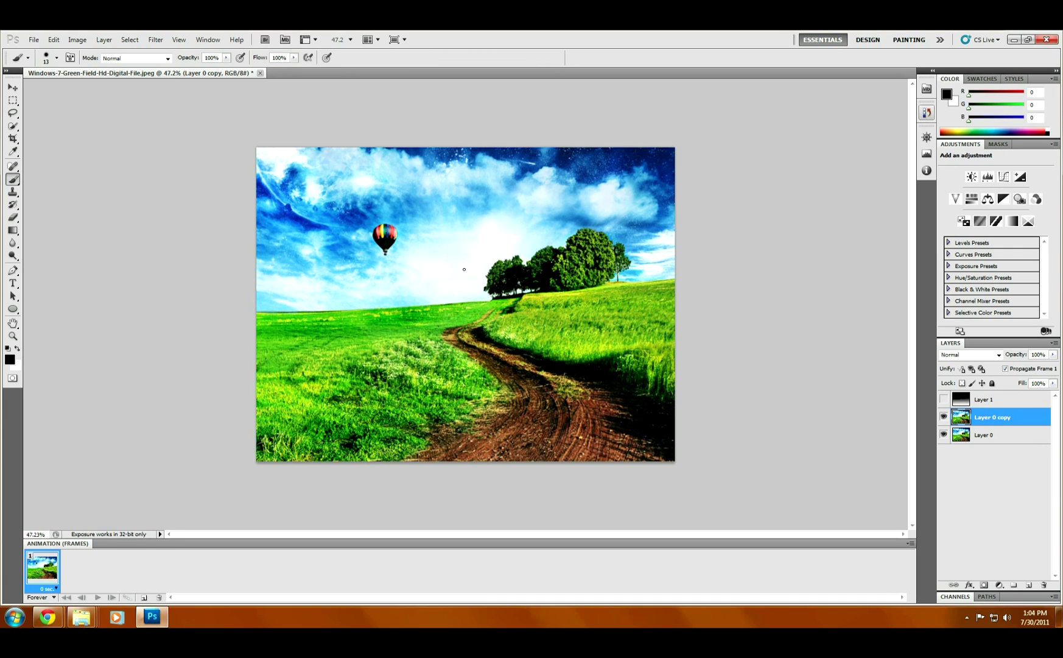
Step: Remove the hot-air balloon from Layer 0 copy with the Content-Aware Spot Healing Brush at 33 px
{"action": "scroll", "coordinate": [412, 242], "scroll_direction": "up", "scroll_amount": 2}
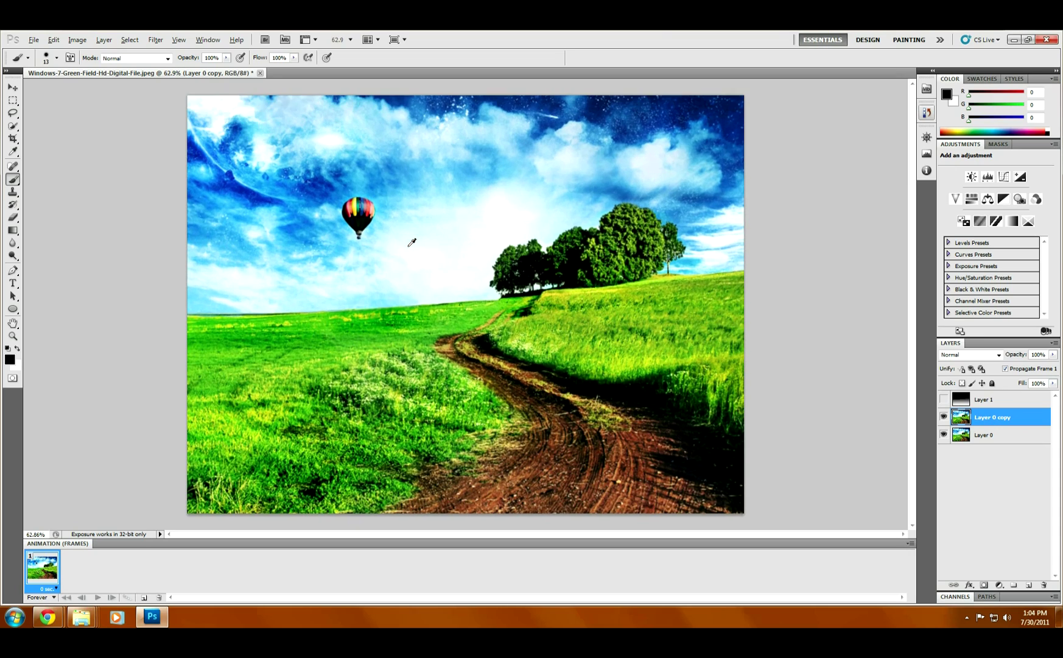
{"action": "scroll", "coordinate": [372, 210], "scroll_direction": "up", "scroll_amount": 3}
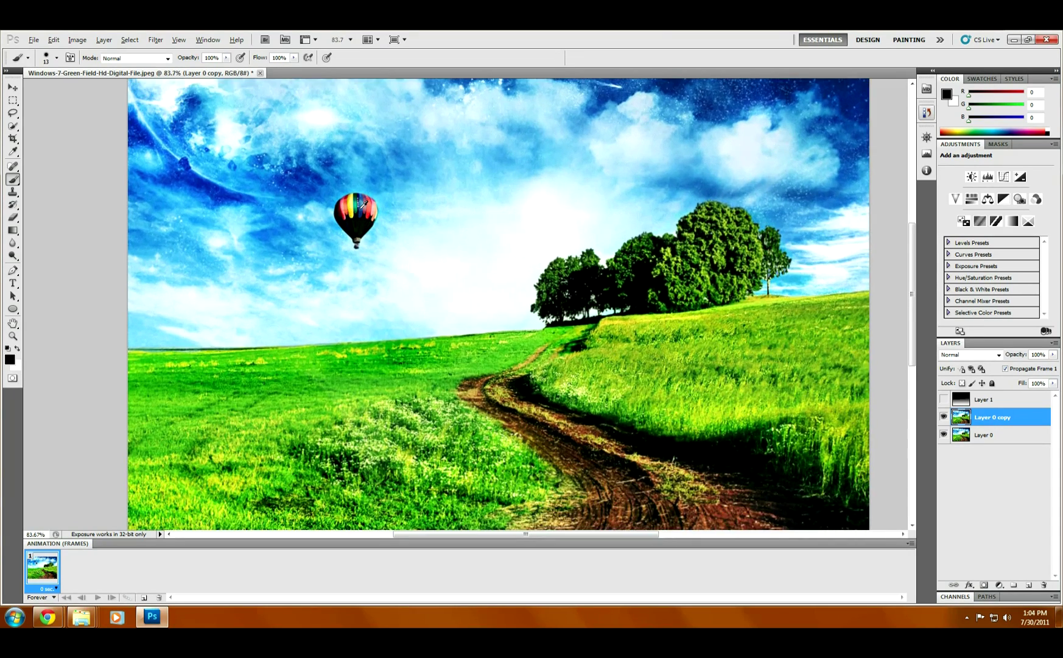
{"action": "scroll", "coordinate": [363, 204], "scroll_direction": "up", "scroll_amount": 1}
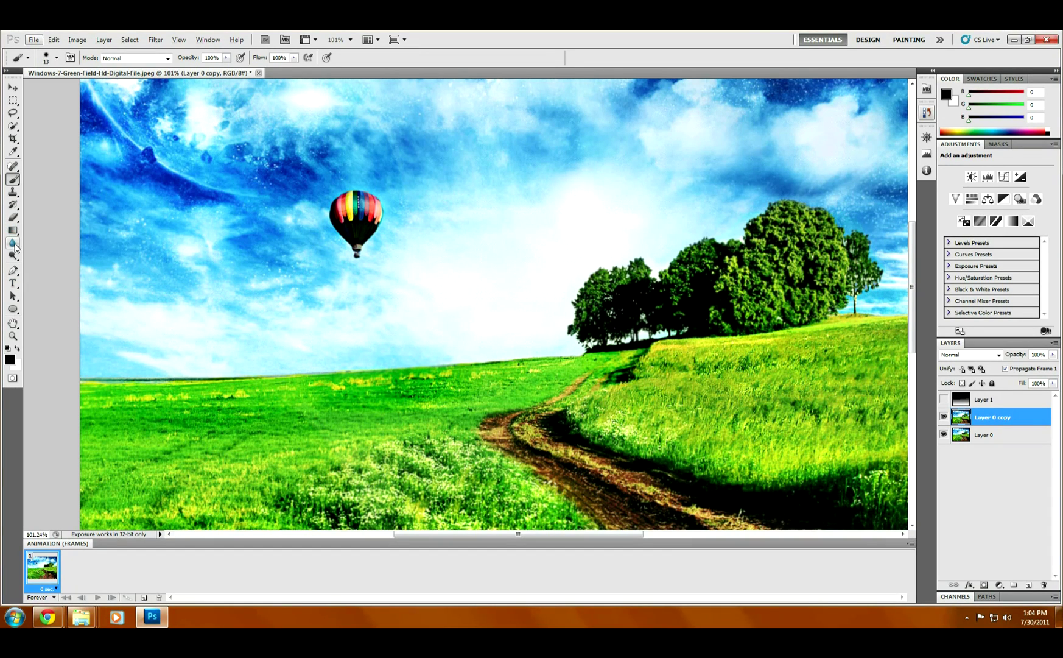
{"action": "left_click", "coordinate": [14, 167]}
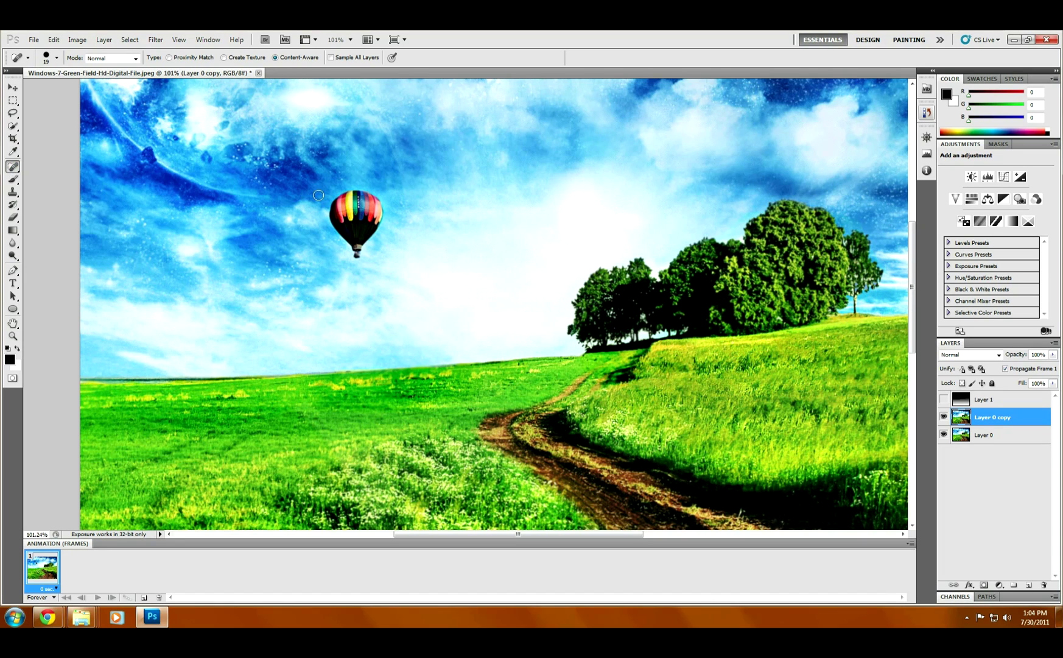
{"action": "left_click", "coordinate": [57, 58]}
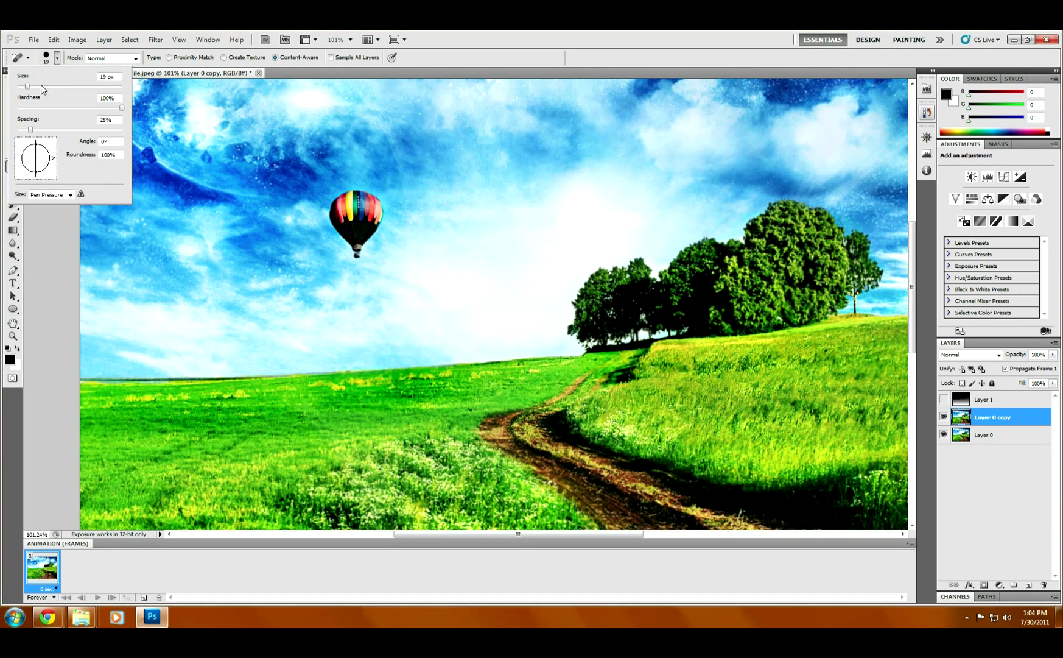
{"action": "left_click_drag", "start_coordinate": [26, 87], "coordinate": [35, 87]}
{"action": "mouse_move", "coordinate": [329, 203]}
{"action": "left_mouse_down"}
{"action": "mouse_move", "coordinate": [353, 194]}
{"action": "mouse_move", "coordinate": [377, 204]}
{"action": "mouse_move", "coordinate": [356, 257]}
{"action": "mouse_move", "coordinate": [331, 211]}
{"action": "mouse_move", "coordinate": [347, 201]}
{"action": "mouse_move", "coordinate": [372, 216]}
{"action": "mouse_move", "coordinate": [360, 225]}
{"action": "mouse_move", "coordinate": [334, 214]}
{"action": "mouse_move", "coordinate": [348, 239]}
{"action": "mouse_move", "coordinate": [374, 215]}
{"action": "left_mouse_up"}
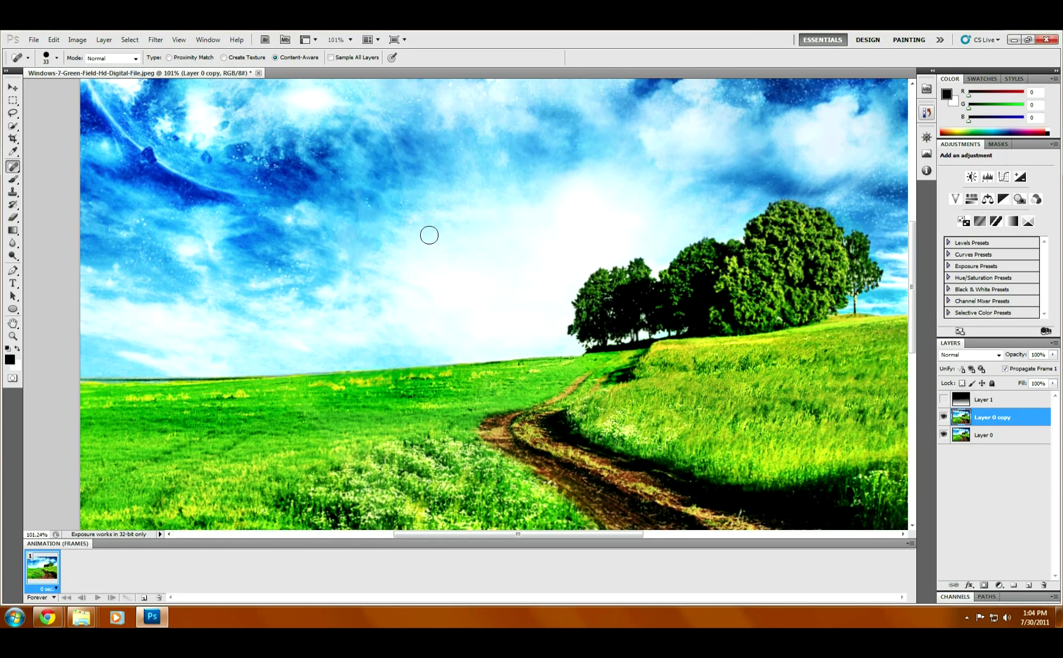
Step: Remove the group of trees on the hill from Layer 0 copy with the Spot Healing Brush at 54 px
{"action": "left_click_drag", "start_coordinate": [564, 536], "coordinate": [633, 535]}
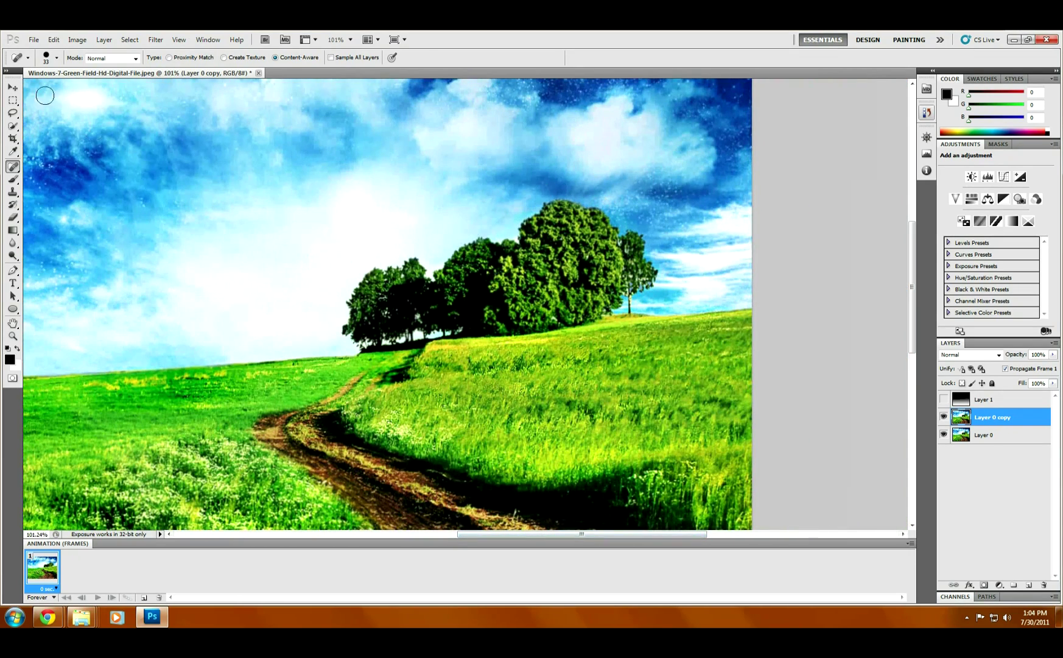
{"action": "left_click", "coordinate": [58, 58]}
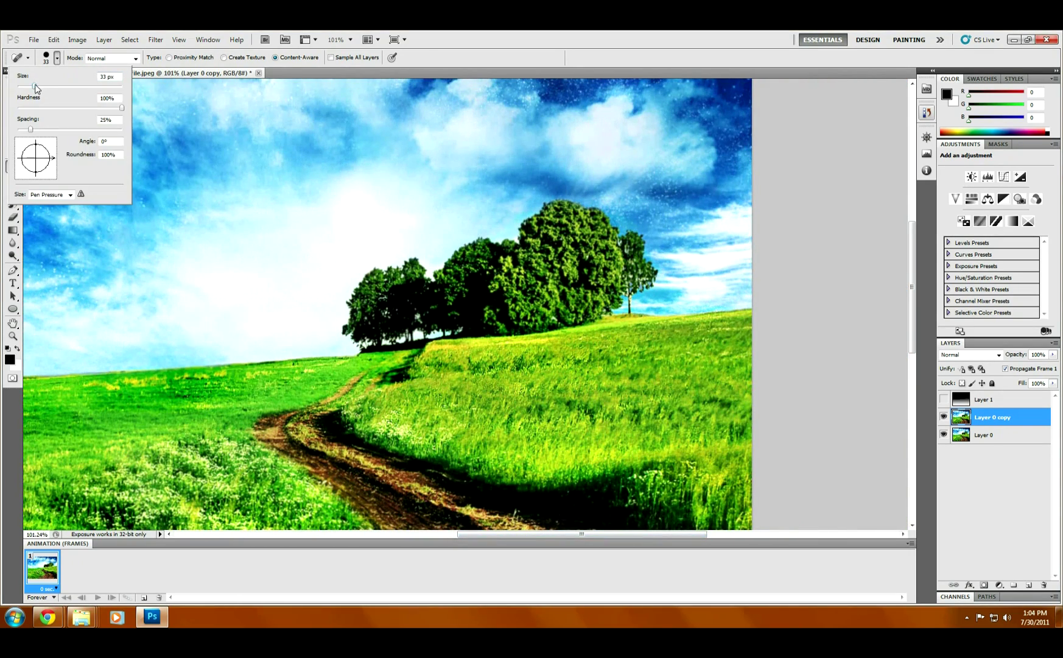
{"action": "left_click_drag", "start_coordinate": [36, 89], "coordinate": [48, 88]}
{"action": "mouse_move", "coordinate": [347, 281]}
{"action": "left_mouse_down"}
{"action": "mouse_move", "coordinate": [497, 251]}
{"action": "mouse_move", "coordinate": [562, 226]}
{"action": "mouse_move", "coordinate": [571, 214]}
{"action": "mouse_move", "coordinate": [561, 202]}
{"action": "mouse_move", "coordinate": [402, 262]}
{"action": "mouse_move", "coordinate": [347, 299]}
{"action": "mouse_move", "coordinate": [653, 277]}
{"action": "mouse_move", "coordinate": [605, 213]}
{"action": "mouse_move", "coordinate": [571, 208]}
{"action": "mouse_move", "coordinate": [617, 252]}
{"action": "mouse_move", "coordinate": [598, 260]}
{"action": "mouse_move", "coordinate": [575, 245]}
{"action": "mouse_move", "coordinate": [562, 262]}
{"action": "mouse_move", "coordinate": [415, 282]}
{"action": "mouse_move", "coordinate": [353, 313]}
{"action": "mouse_move", "coordinate": [366, 331]}
{"action": "left_mouse_up"}
{"action": "mouse_move", "coordinate": [400, 323]}
{"action": "left_mouse_down"}
{"action": "mouse_move", "coordinate": [653, 294]}
{"action": "mouse_move", "coordinate": [401, 321]}
{"action": "mouse_move", "coordinate": [355, 333]}
{"action": "mouse_move", "coordinate": [348, 352]}
{"action": "mouse_move", "coordinate": [641, 315]}
{"action": "left_mouse_up"}
{"action": "left_click_drag", "start_coordinate": [429, 252], "coordinate": [429, 252]}
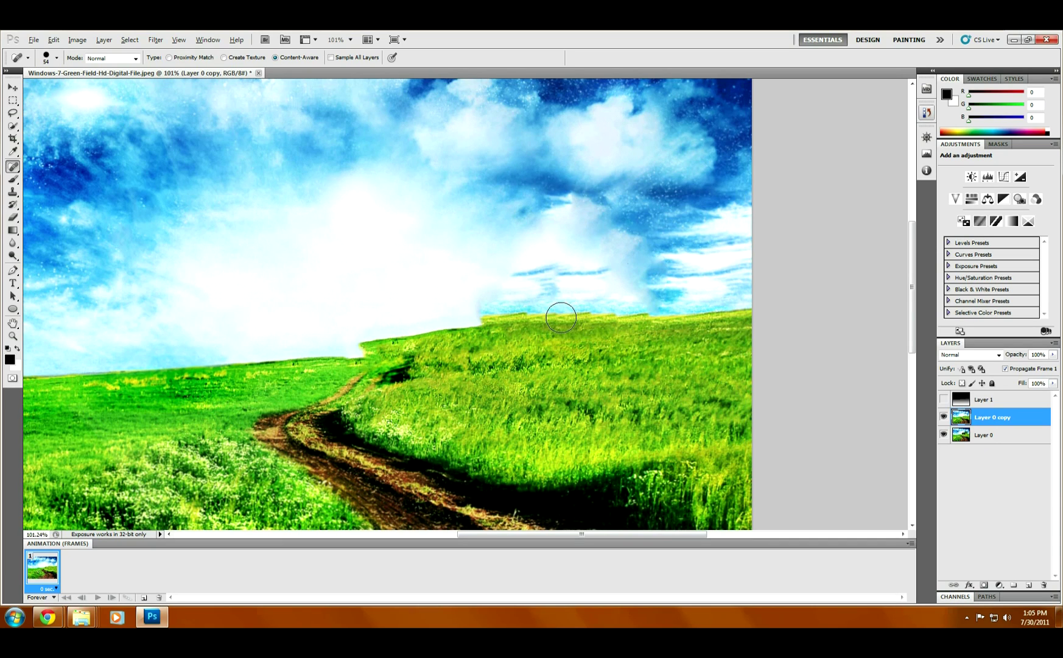
Step: Compare the retouched photo with the original by toggling the visibility of Layer 0 copy
{"action": "scroll", "coordinate": [561, 317], "scroll_direction": "down", "scroll_amount": 3}
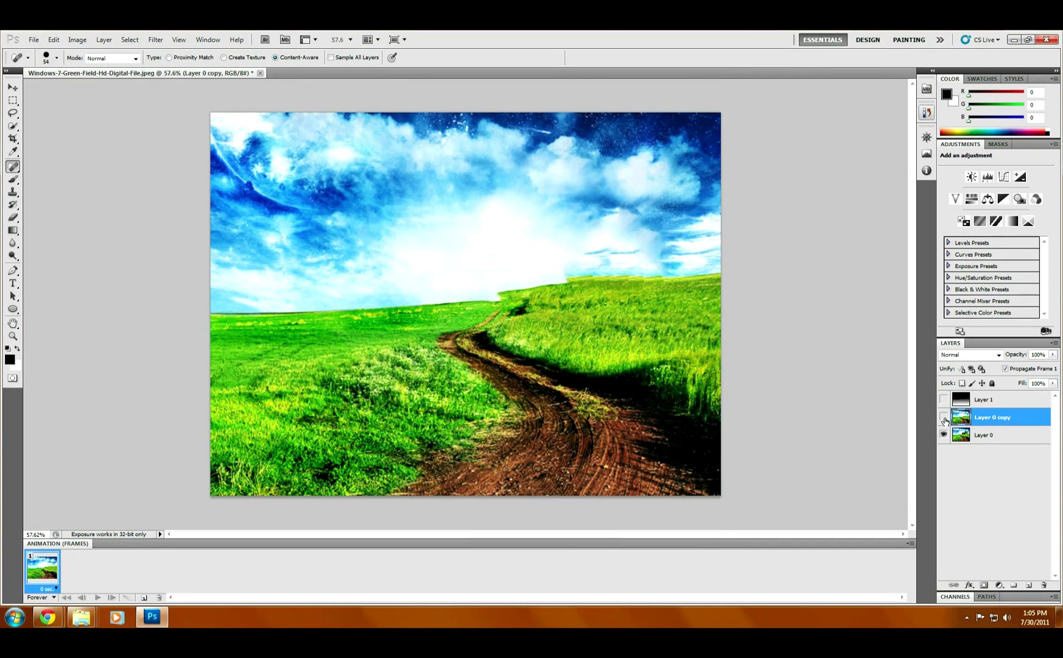
{"action": "left_click", "coordinate": [944, 417]}
{"action": "left_click", "coordinate": [944, 418]}
{"action": "left_click", "coordinate": [944, 417]}
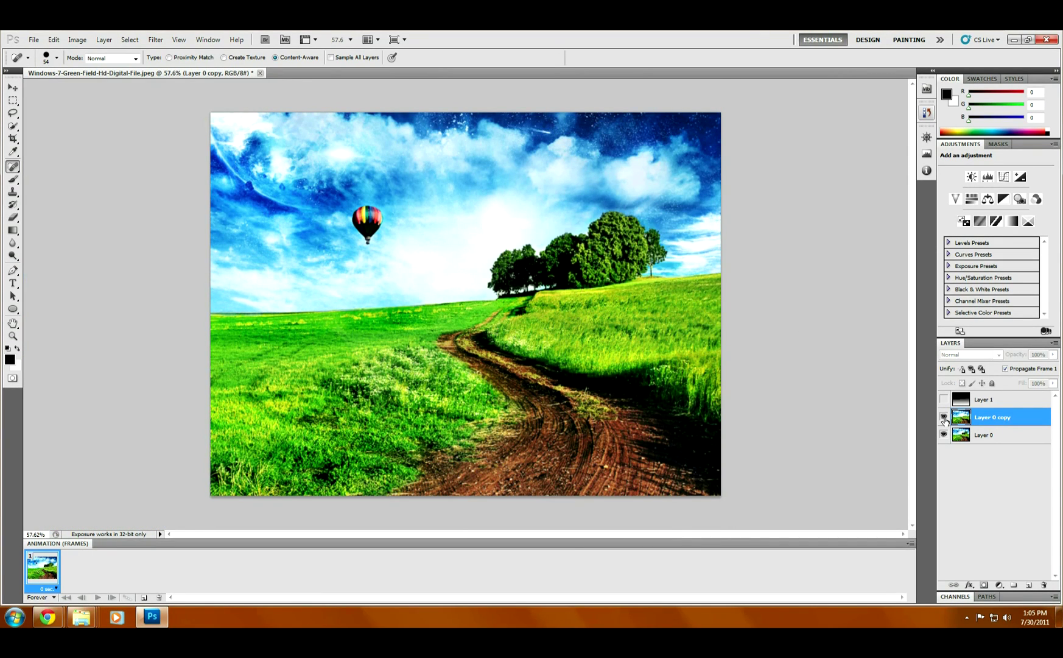
{"action": "left_click", "coordinate": [944, 418]}
{"action": "left_click", "coordinate": [944, 418]}
{"action": "left_click", "coordinate": [944, 418]}
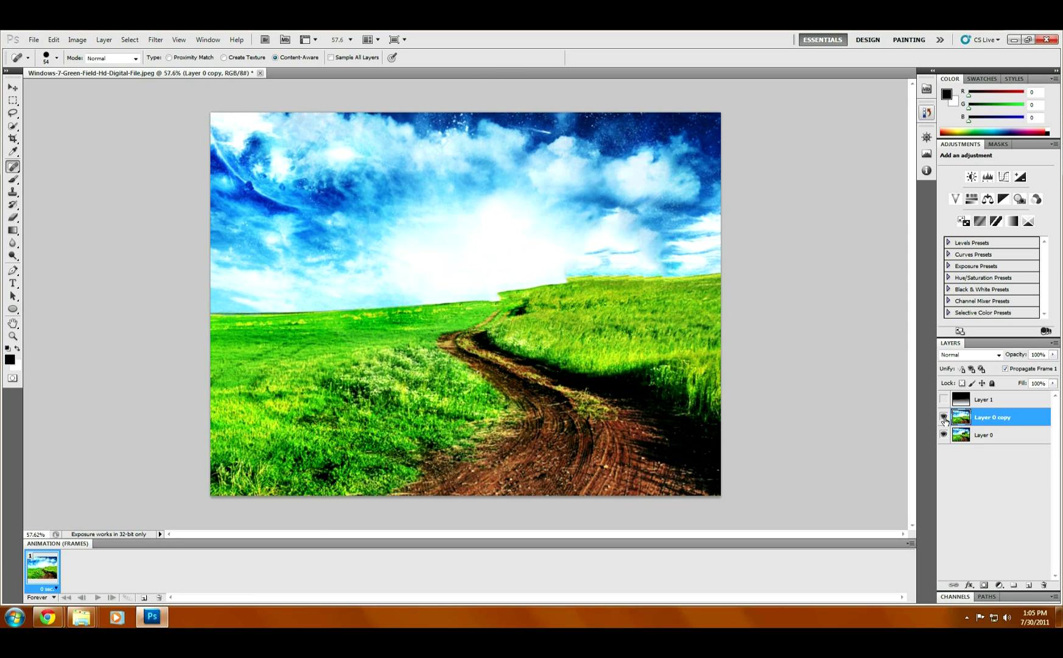
{"action": "left_click", "coordinate": [944, 418]}
{"action": "left_click", "coordinate": [944, 418]}
{"action": "left_click", "coordinate": [944, 418]}
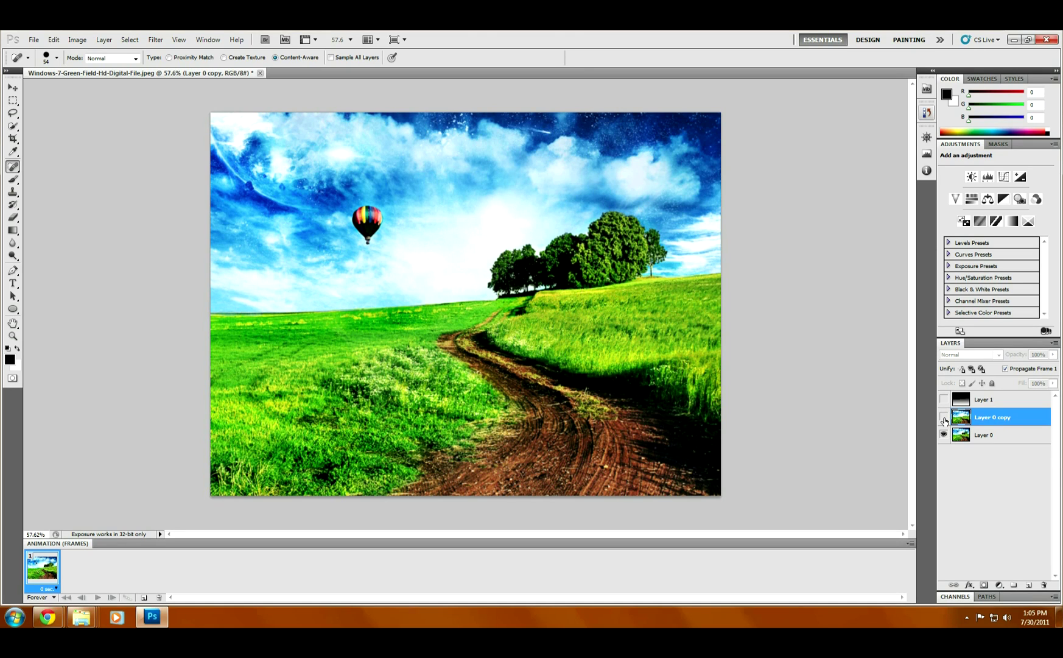
{"action": "left_click", "coordinate": [944, 418]}
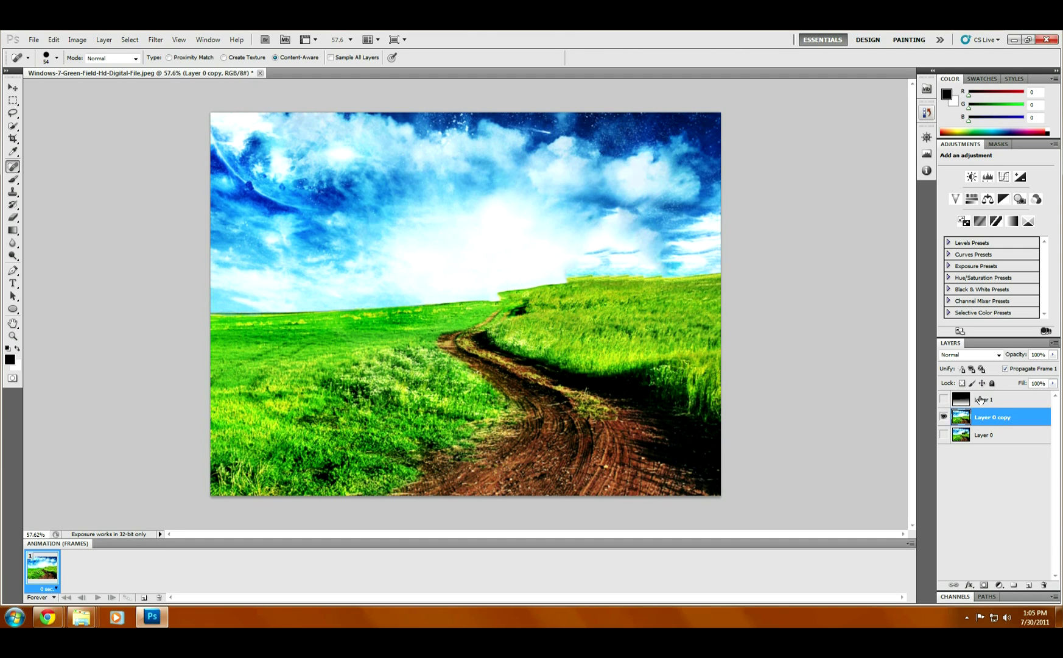
Step: Hide Layer 0 copy, then show and activate the gradient Layer 1 so only it is visible
{"action": "left_click", "coordinate": [944, 417]}
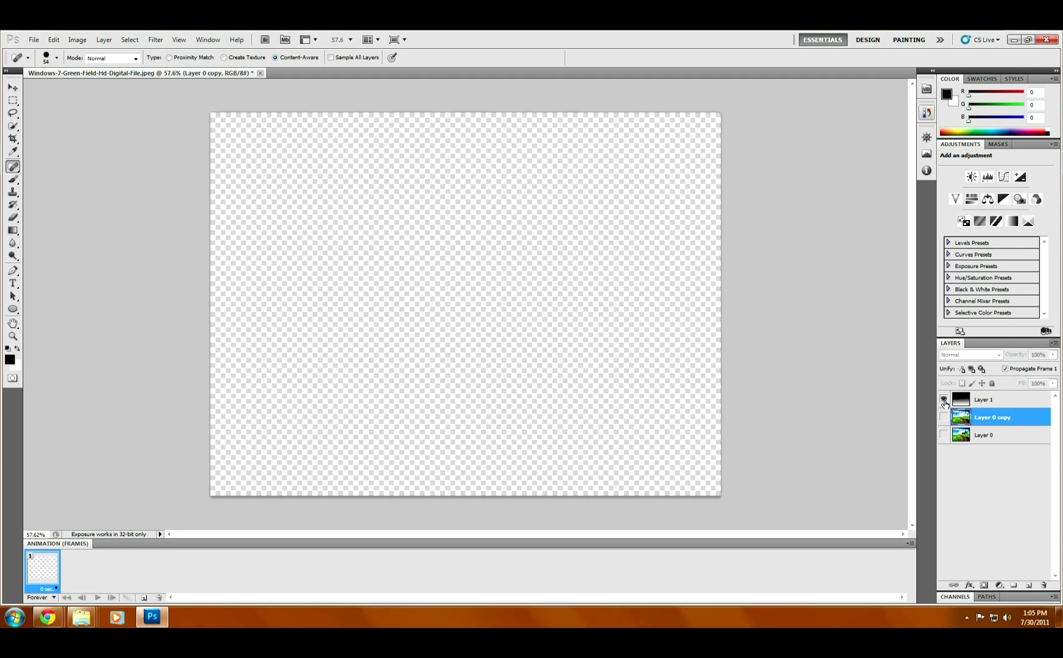
{"action": "left_click", "coordinate": [944, 399]}
{"action": "left_click", "coordinate": [1003, 400]}
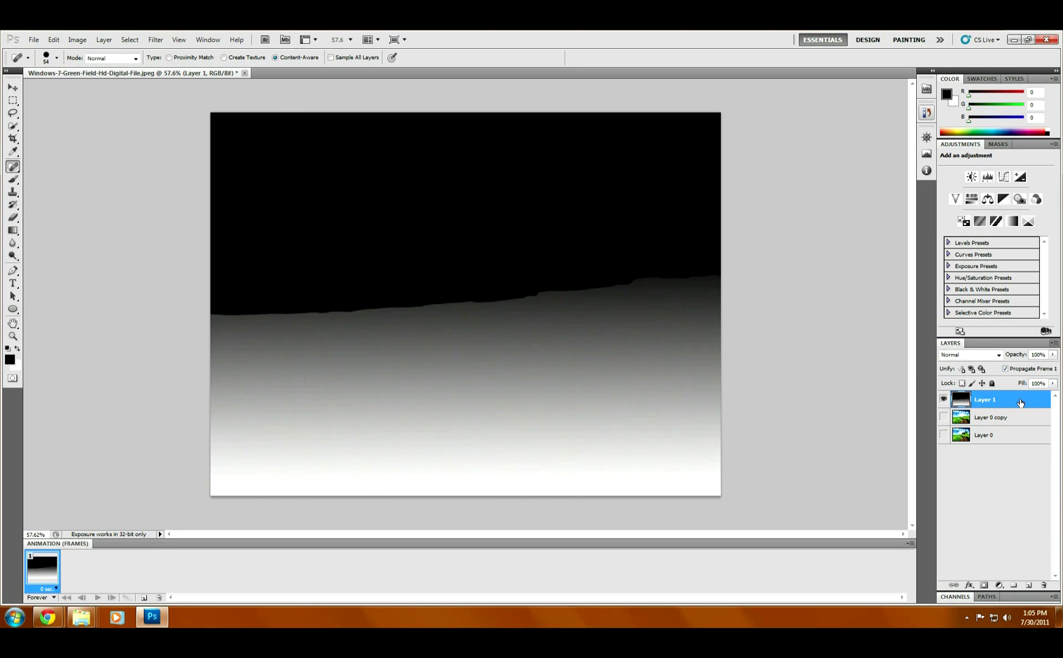
Step: Save the document to the Desktop in Photoshop format as DisplacementMap.psd, with Maximize Compatibility on
{"action": "left_click", "coordinate": [33, 40]}
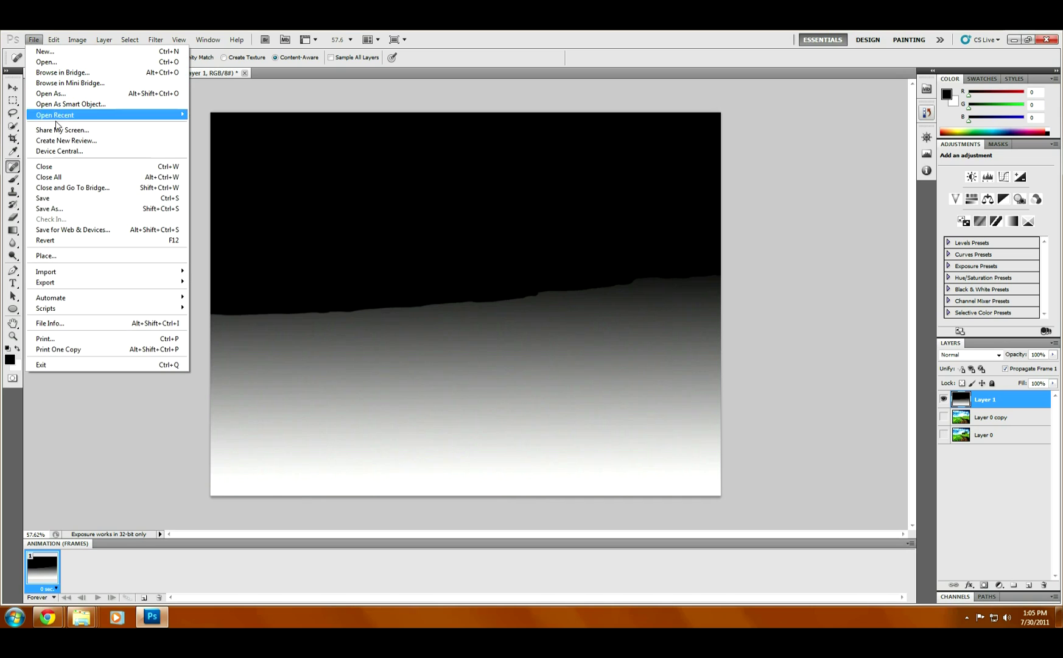
{"action": "left_click", "coordinate": [66, 209]}
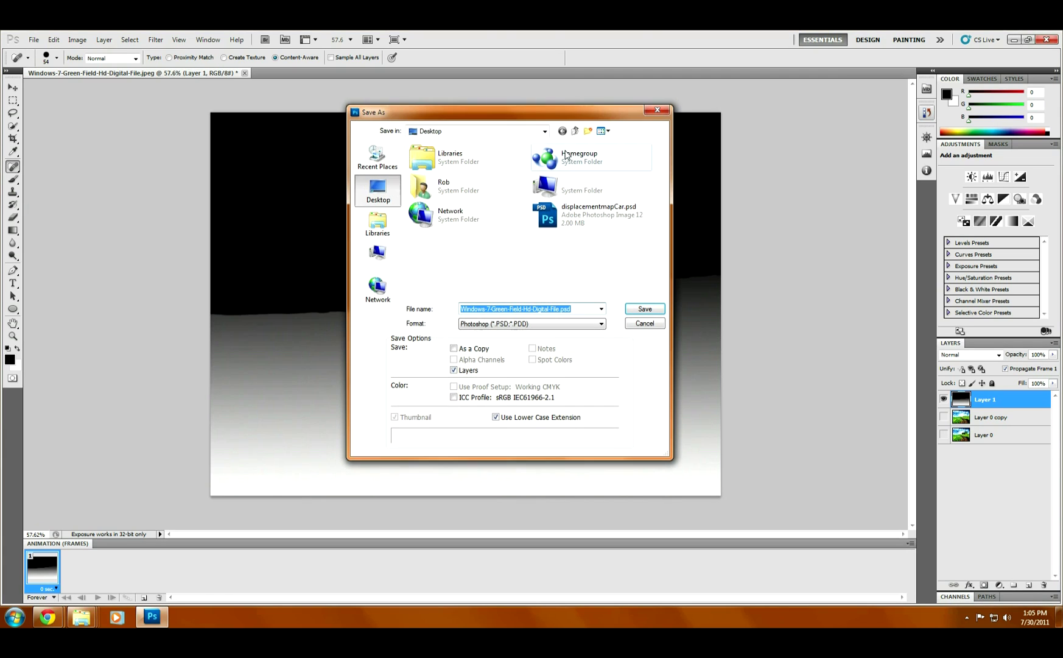
{"action": "left_click", "coordinate": [559, 309]}
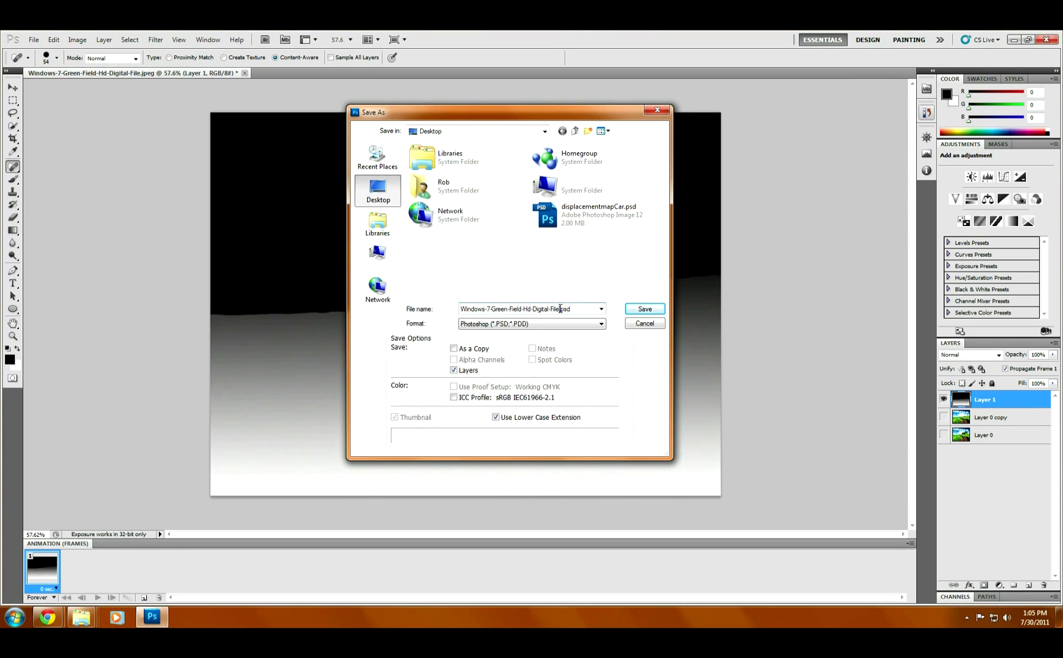
{"action": "left_click_drag", "start_coordinate": [559, 308], "coordinate": [436, 309]}
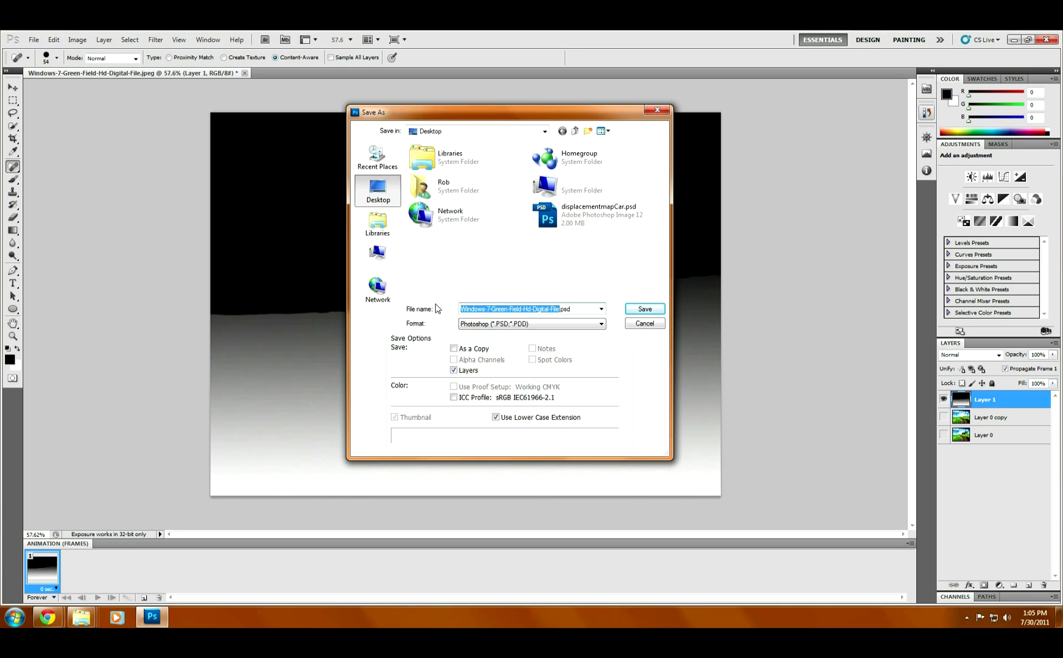
{"action": "type", "text": "DisplacementMap"}
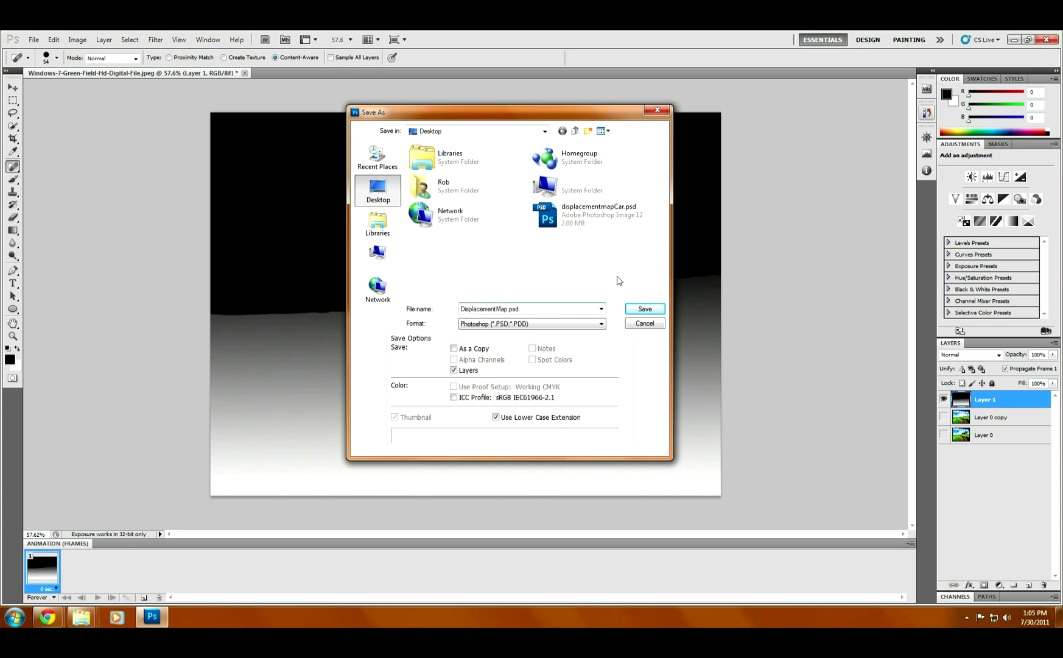
{"action": "left_click", "coordinate": [644, 309]}
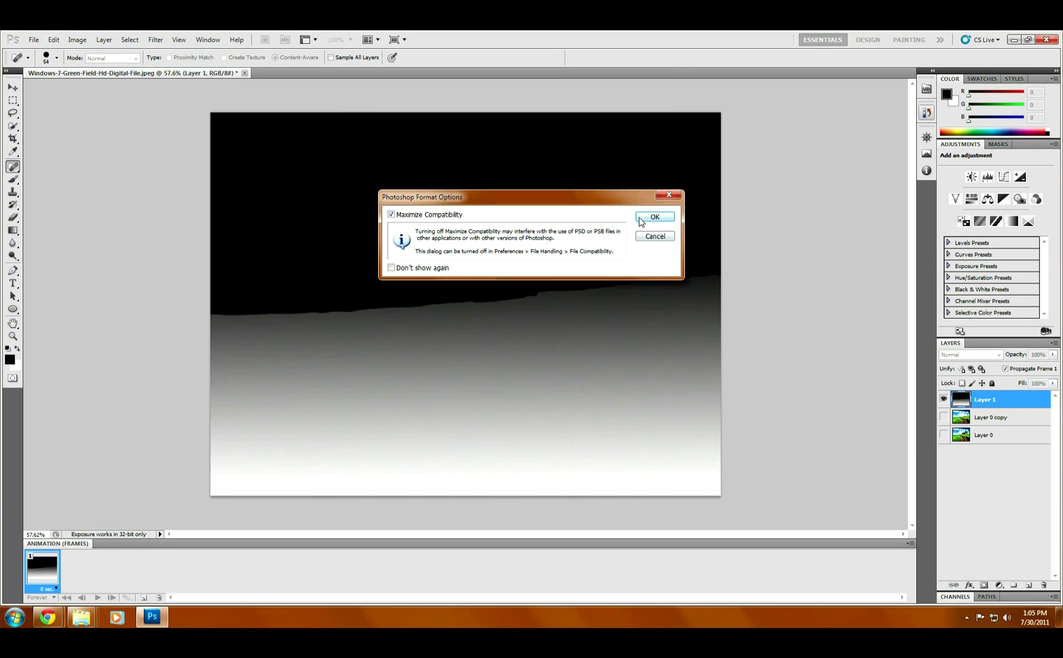
{"action": "left_click", "coordinate": [641, 220]}
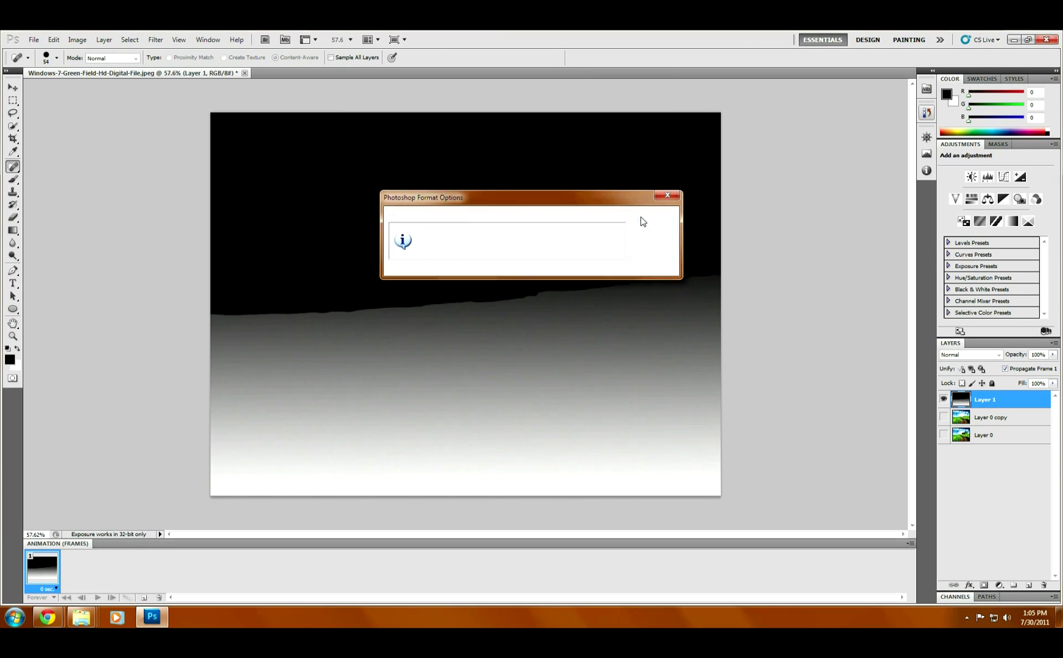
Step: Hide the gradient Layer 1, then show and activate Layer 0 copy
{"action": "left_click", "coordinate": [953, 416]}
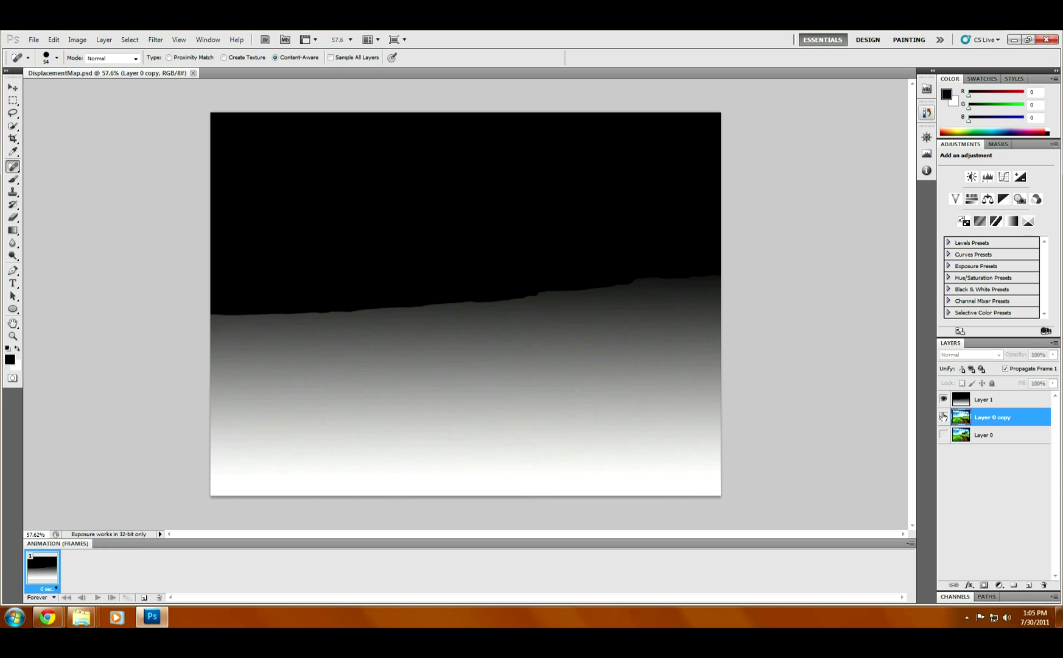
{"action": "left_click", "coordinate": [944, 399]}
{"action": "left_click", "coordinate": [944, 417]}
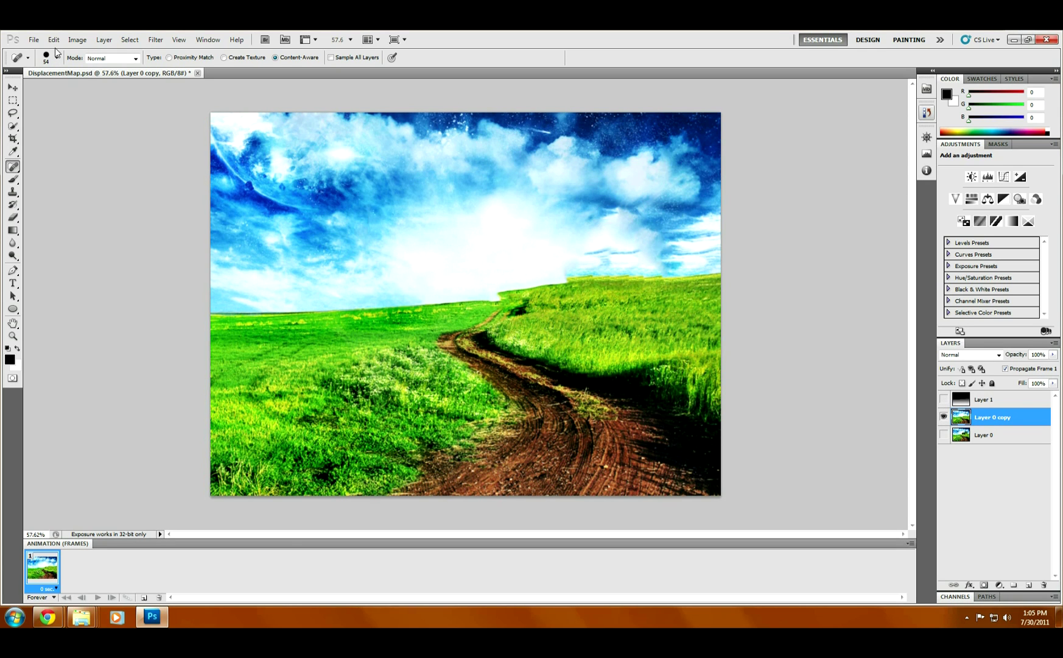
Step: Displace Layer 0 copy using DisplacementMap.psd, with horizontal scale -50, vertical scale 0, Stretch To Fit and Repeat Edge Pixels
{"action": "left_click", "coordinate": [155, 40]}
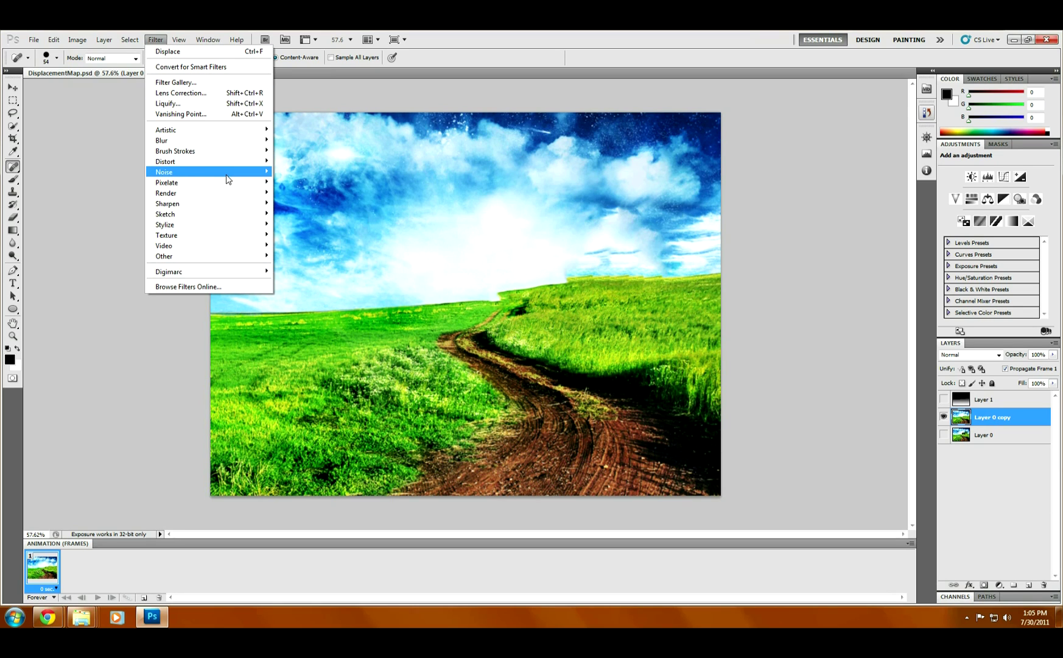
{"action": "mouse_move", "coordinate": [232, 161]}
{"action": "left_click", "coordinate": [308, 173]}
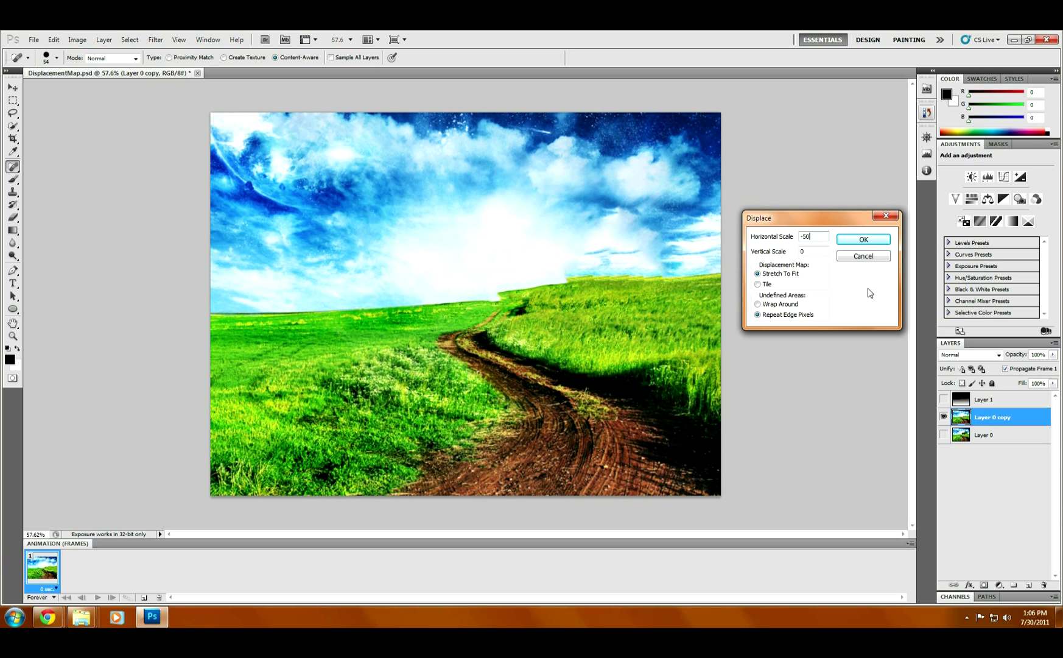
{"action": "left_click", "coordinate": [872, 245]}
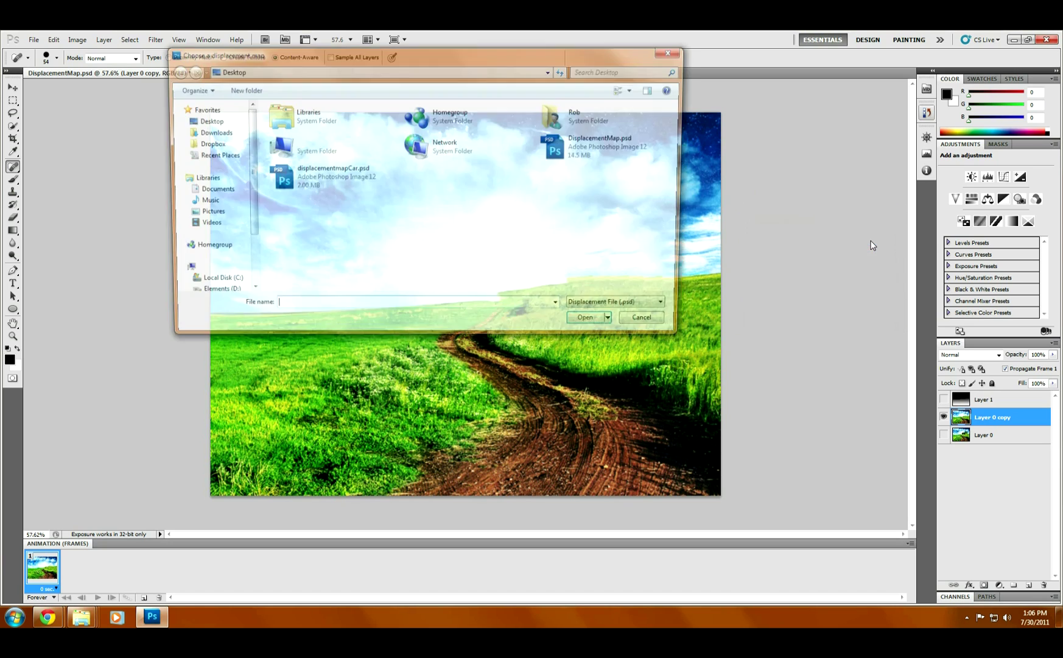
{"action": "left_click", "coordinate": [611, 148]}
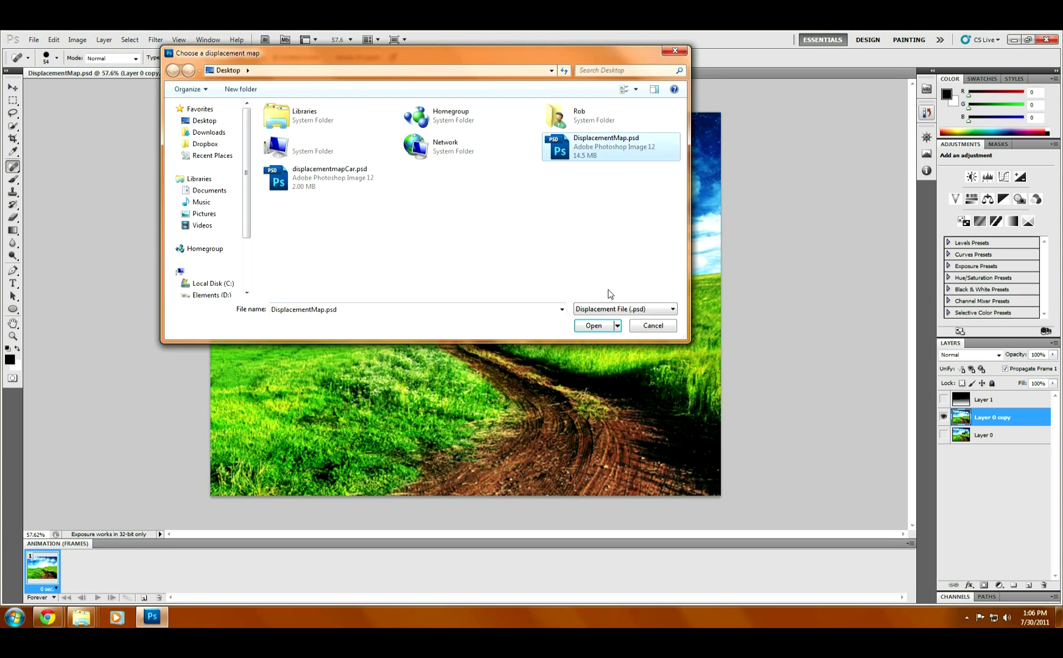
{"action": "left_click", "coordinate": [599, 325]}
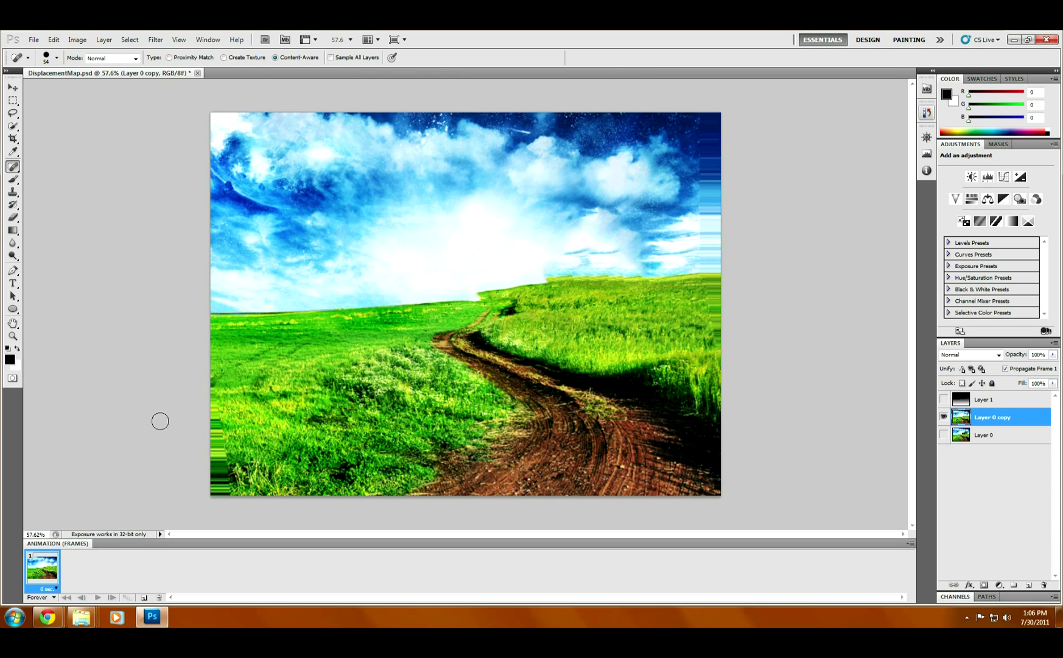
Step: Heal the streaked pixels along both side edges of Layer 0 copy with the Content-Aware Spot Healing Brush at 54 px
{"action": "mouse_move", "coordinate": [213, 365]}
{"action": "left_mouse_down"}
{"action": "mouse_move", "coordinate": [217, 500]}
{"action": "mouse_move", "coordinate": [230, 483]}
{"action": "mouse_move", "coordinate": [213, 387]}
{"action": "left_mouse_up"}
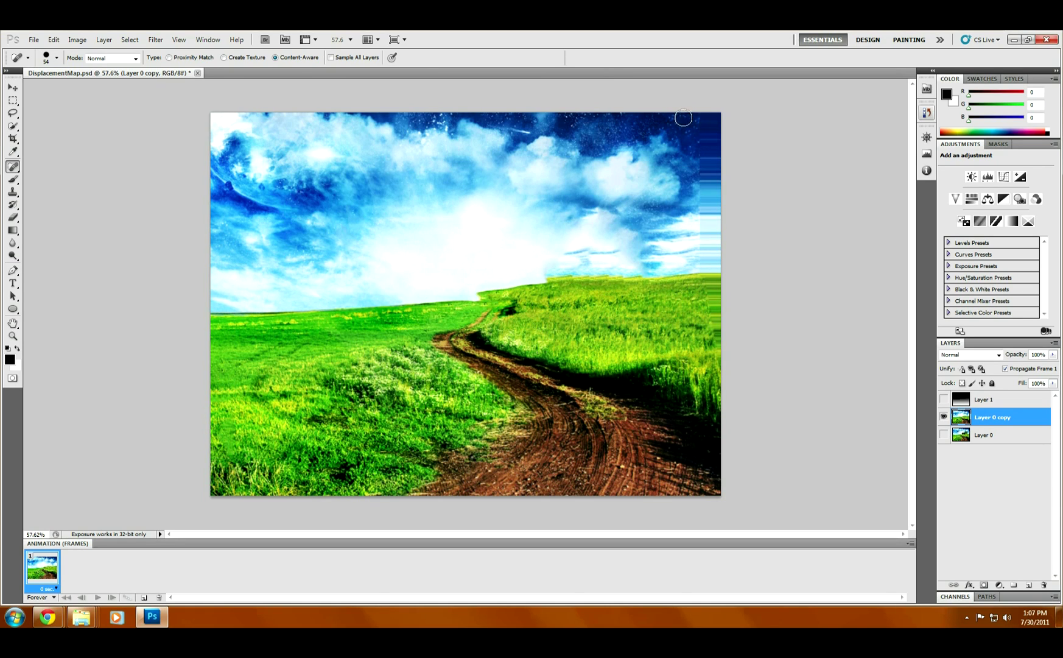
{"action": "mouse_move", "coordinate": [678, 115]}
{"action": "left_mouse_down"}
{"action": "mouse_move", "coordinate": [726, 122]}
{"action": "mouse_move", "coordinate": [687, 124]}
{"action": "mouse_move", "coordinate": [686, 222]}
{"action": "mouse_move", "coordinate": [697, 232]}
{"action": "mouse_move", "coordinate": [720, 232]}
{"action": "mouse_move", "coordinate": [718, 129]}
{"action": "mouse_move", "coordinate": [704, 127]}
{"action": "mouse_move", "coordinate": [696, 214]}
{"action": "mouse_move", "coordinate": [708, 221]}
{"action": "mouse_move", "coordinate": [702, 166]}
{"action": "mouse_move", "coordinate": [691, 184]}
{"action": "mouse_move", "coordinate": [714, 154]}
{"action": "left_mouse_up"}
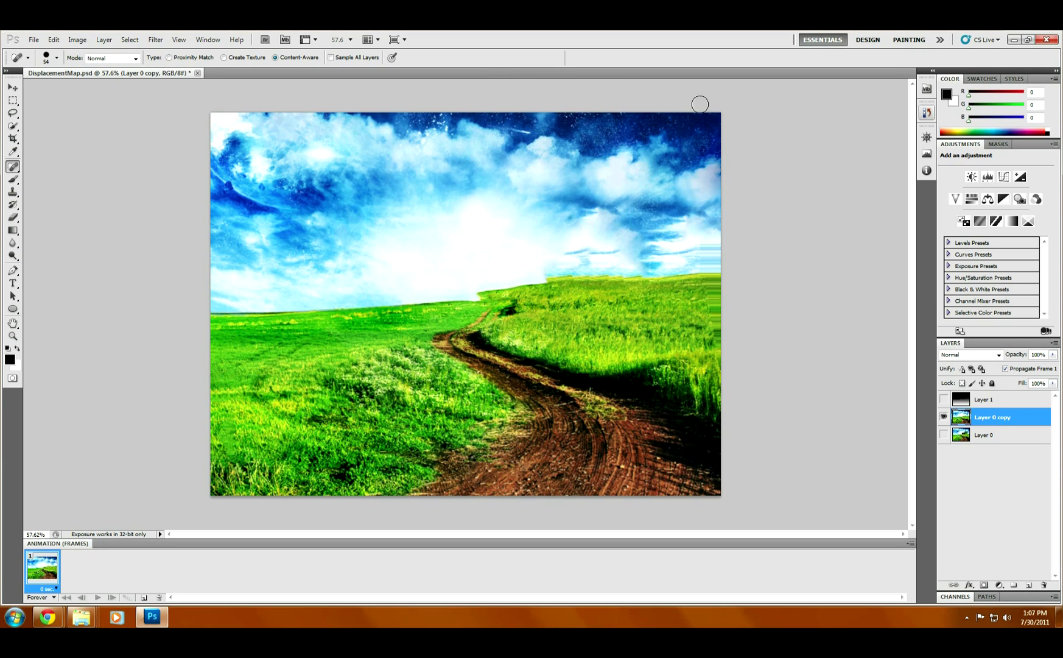
{"action": "mouse_move", "coordinate": [695, 223]}
{"action": "left_mouse_down"}
{"action": "mouse_move", "coordinate": [703, 280]}
{"action": "mouse_move", "coordinate": [724, 275]}
{"action": "mouse_move", "coordinate": [721, 236]}
{"action": "mouse_move", "coordinate": [716, 217]}
{"action": "mouse_move", "coordinate": [701, 221]}
{"action": "mouse_move", "coordinate": [720, 374]}
{"action": "mouse_move", "coordinate": [702, 273]}
{"action": "mouse_move", "coordinate": [707, 223]}
{"action": "left_mouse_up"}
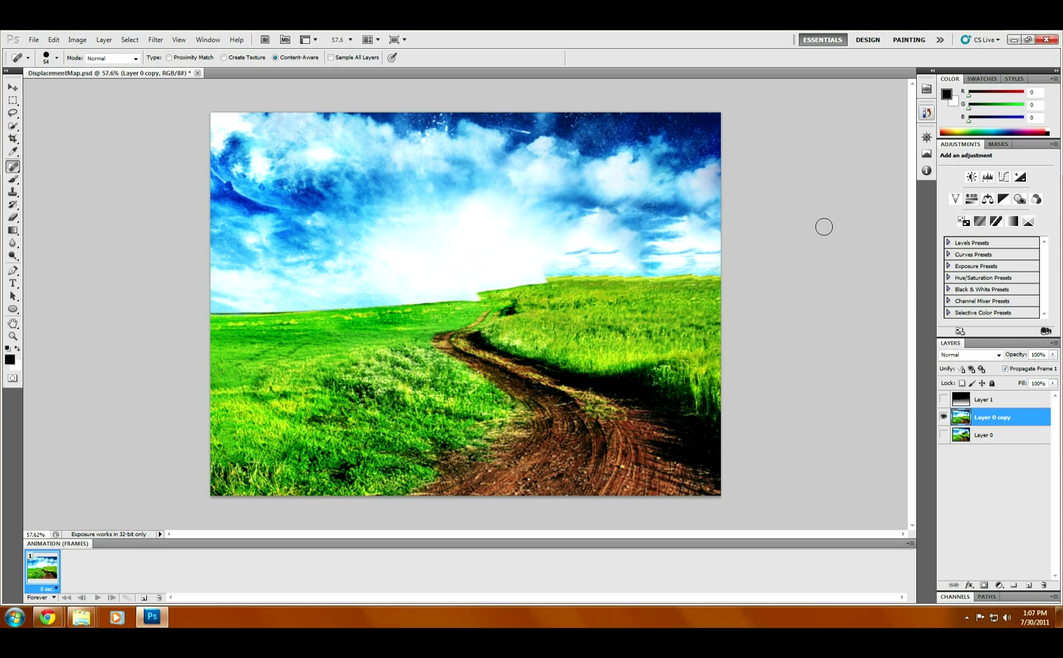
Step: Show Layer 0 and compare it with the displaced photo by toggling Layer 0 copy, leaving the copy hidden
{"action": "left_click", "coordinate": [944, 416]}
{"action": "left_click", "coordinate": [944, 417]}
{"action": "left_click", "coordinate": [944, 417]}
{"action": "left_click", "coordinate": [944, 419]}
{"action": "left_click", "coordinate": [944, 419]}
{"action": "left_click", "coordinate": [944, 419]}
{"action": "left_click", "coordinate": [945, 421]}
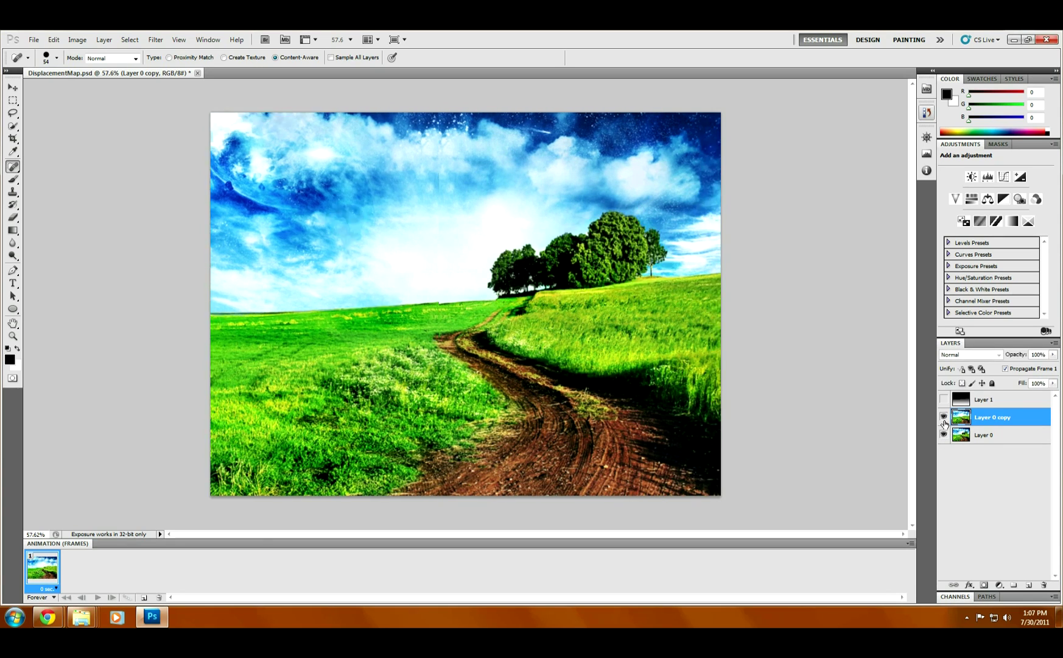
{"action": "left_click", "coordinate": [944, 420]}
{"action": "left_click", "coordinate": [945, 421]}
{"action": "left_click", "coordinate": [945, 420]}
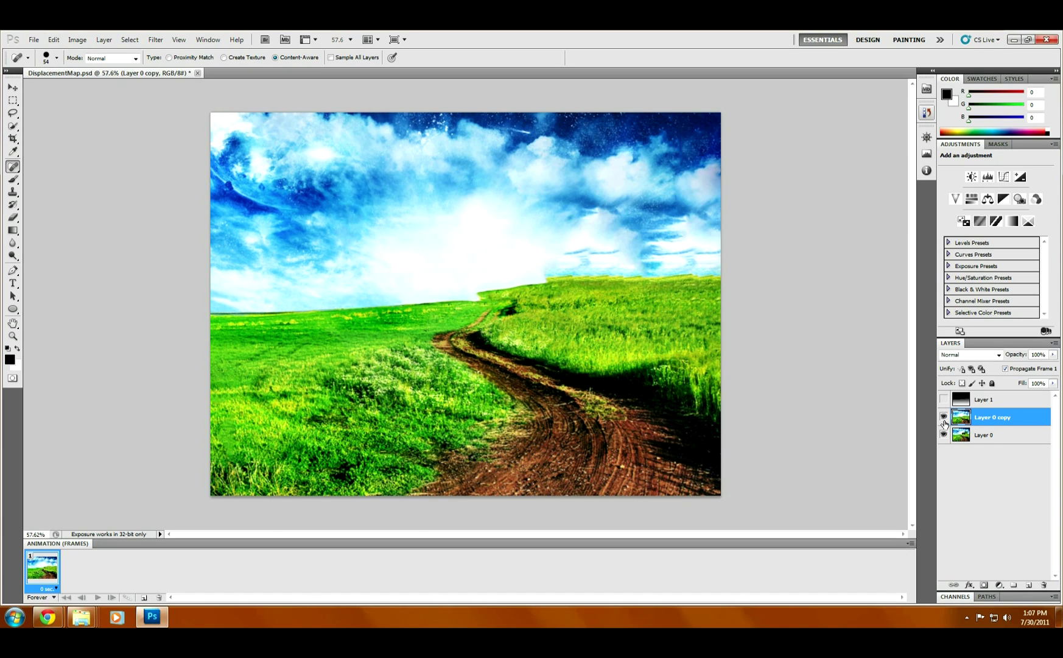
{"action": "left_click", "coordinate": [945, 422]}
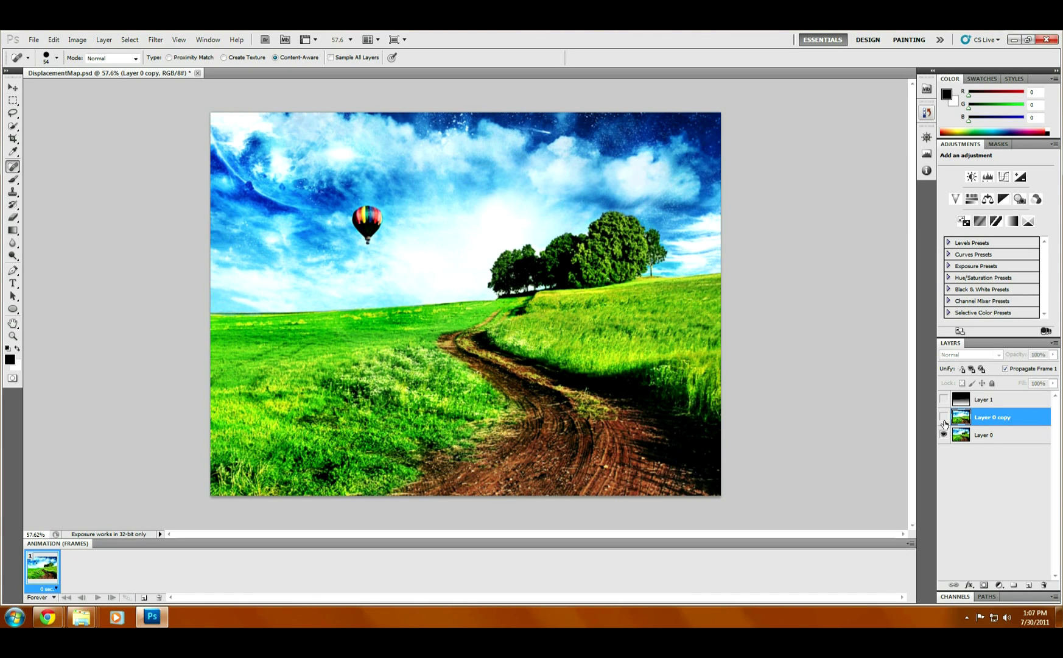
Step: Select the hot-air balloon on Layer 0 with an 18 px Quick Selection brush, subtracting the extra sky around the basket
{"action": "left_click", "coordinate": [977, 436]}
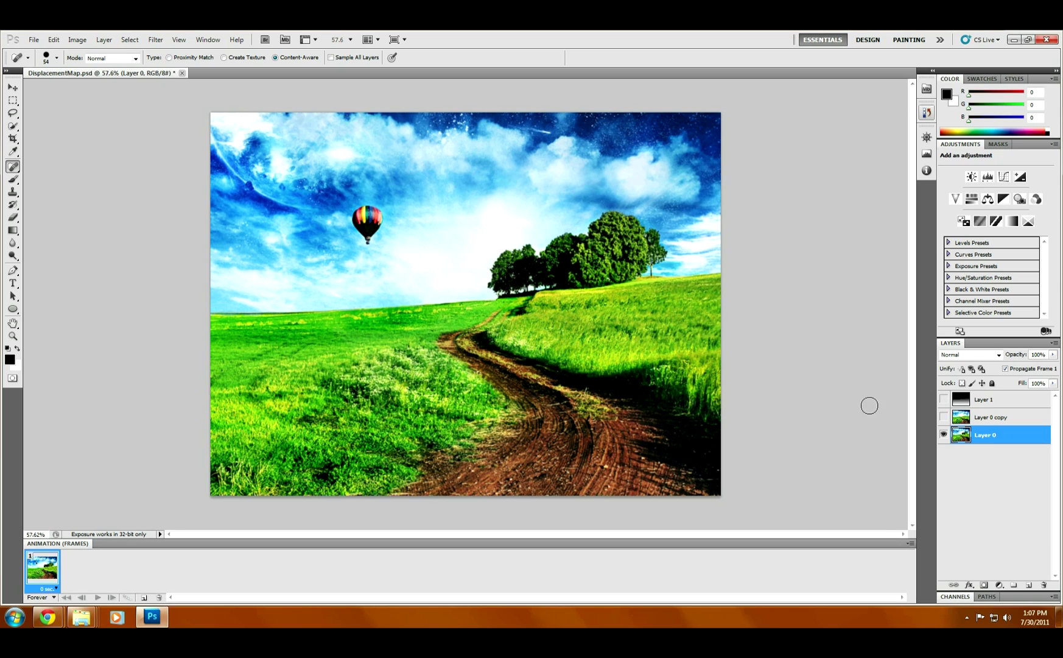
{"action": "scroll", "coordinate": [395, 225], "scroll_direction": "up", "scroll_amount": 5}
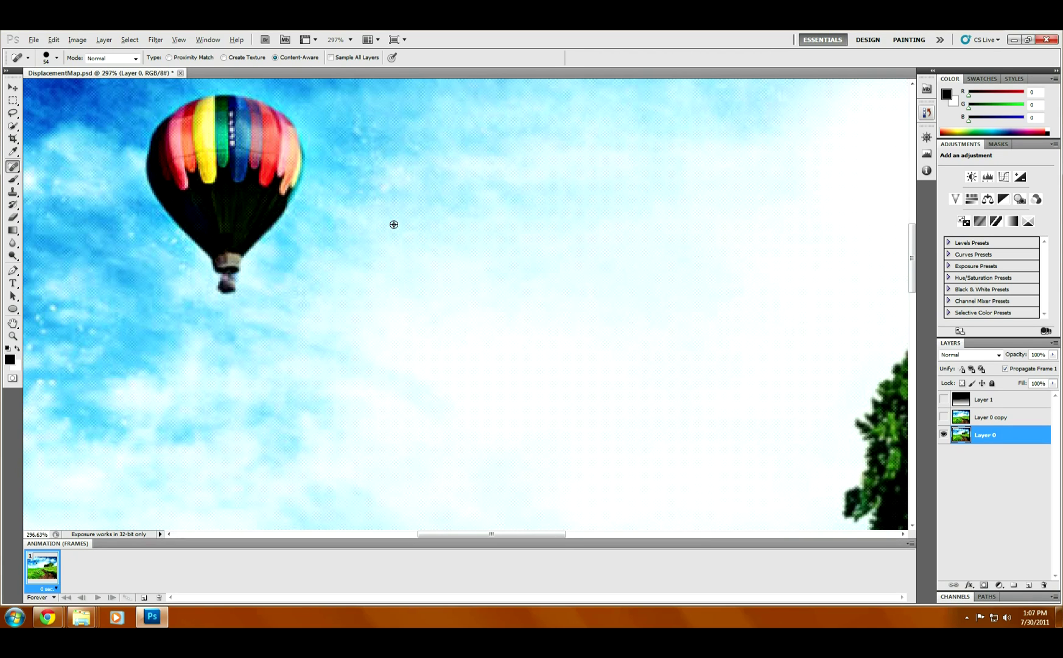
{"action": "left_click", "coordinate": [13, 126]}
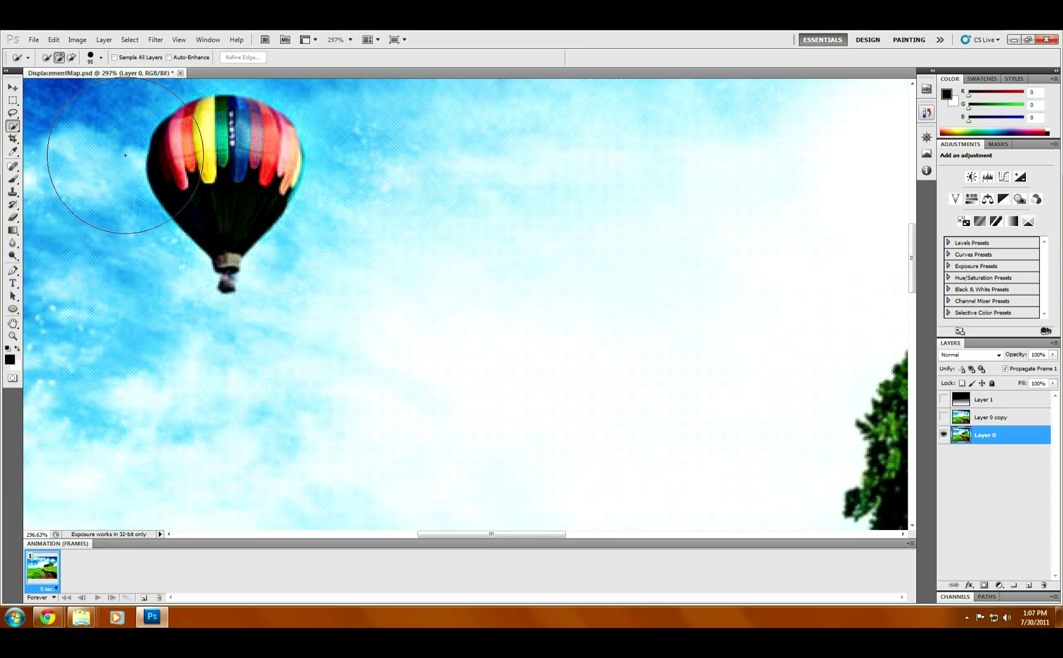
{"action": "left_click", "coordinate": [101, 57]}
{"action": "left_click_drag", "start_coordinate": [90, 89], "coordinate": [58, 87]}
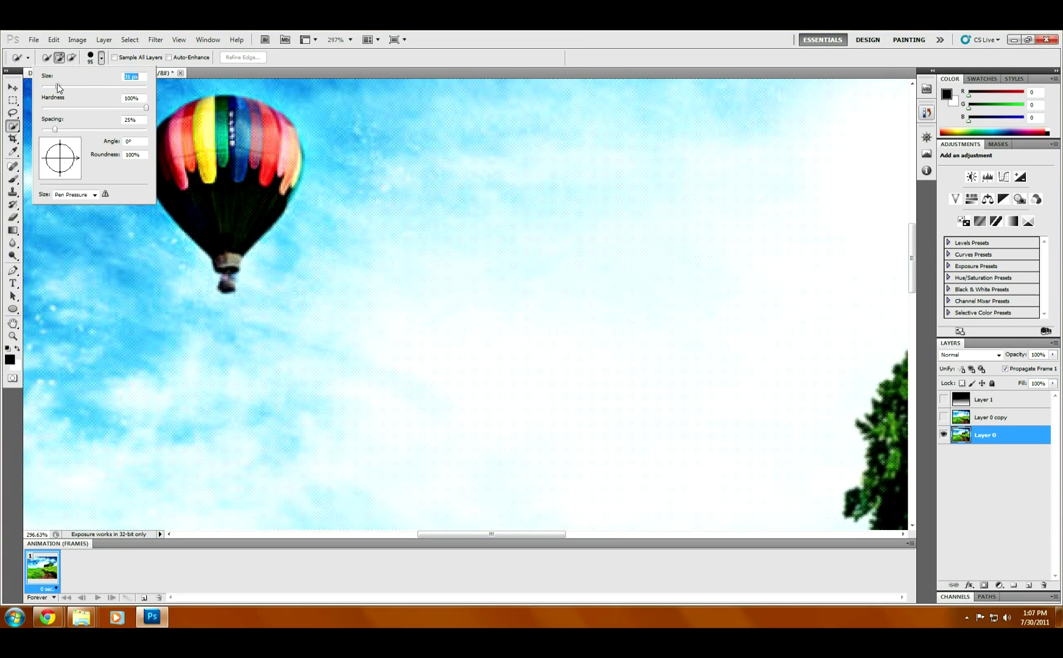
{"action": "left_click_drag", "start_coordinate": [201, 189], "coordinate": [183, 149]}
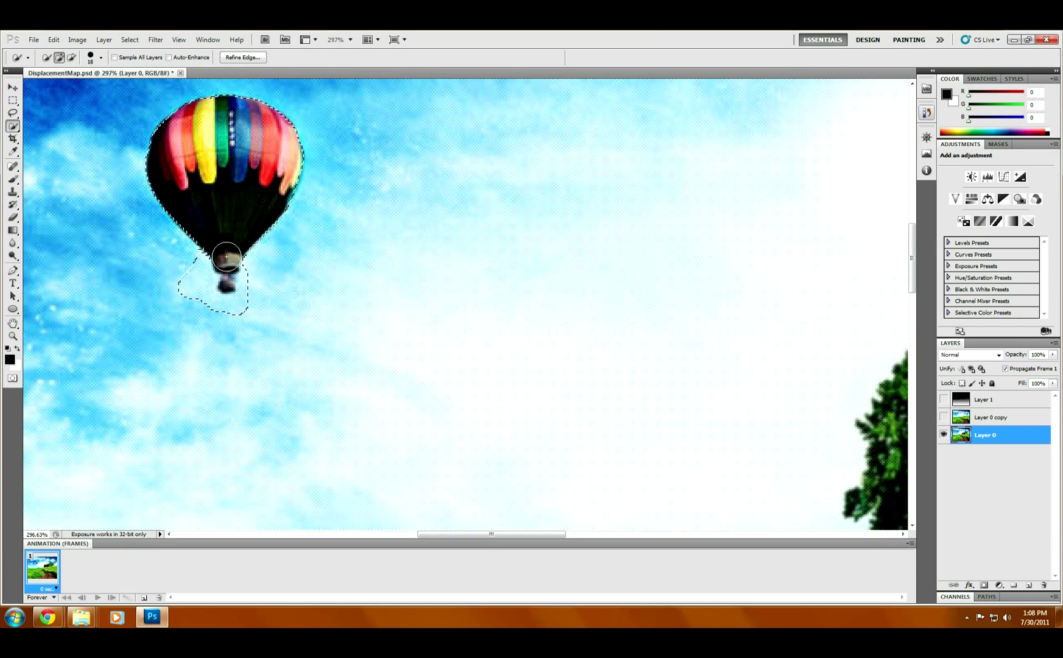
{"action": "left_click", "coordinate": [184, 274], "text": "alt"}
Step: Copy the selected balloon from Layer 0 and paste it onto a new layer
{"action": "scroll", "coordinate": [217, 237], "scroll_direction": "down", "scroll_amount": 5}
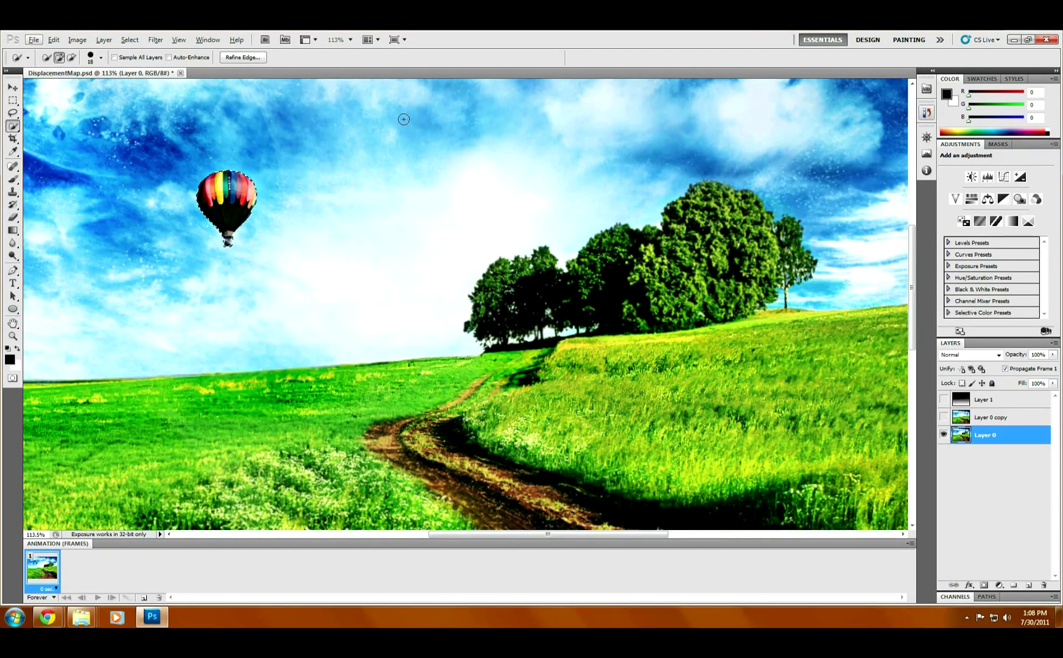
{"action": "left_click", "coordinate": [53, 40]}
{"action": "mouse_move", "coordinate": [77, 40]}
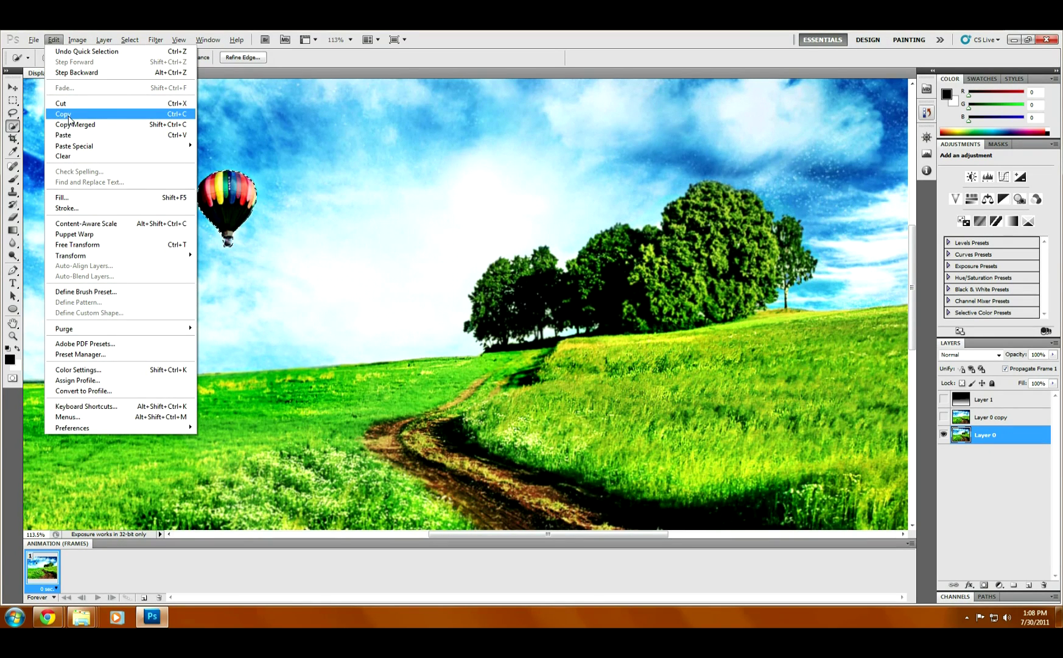
{"action": "left_click", "coordinate": [69, 115]}
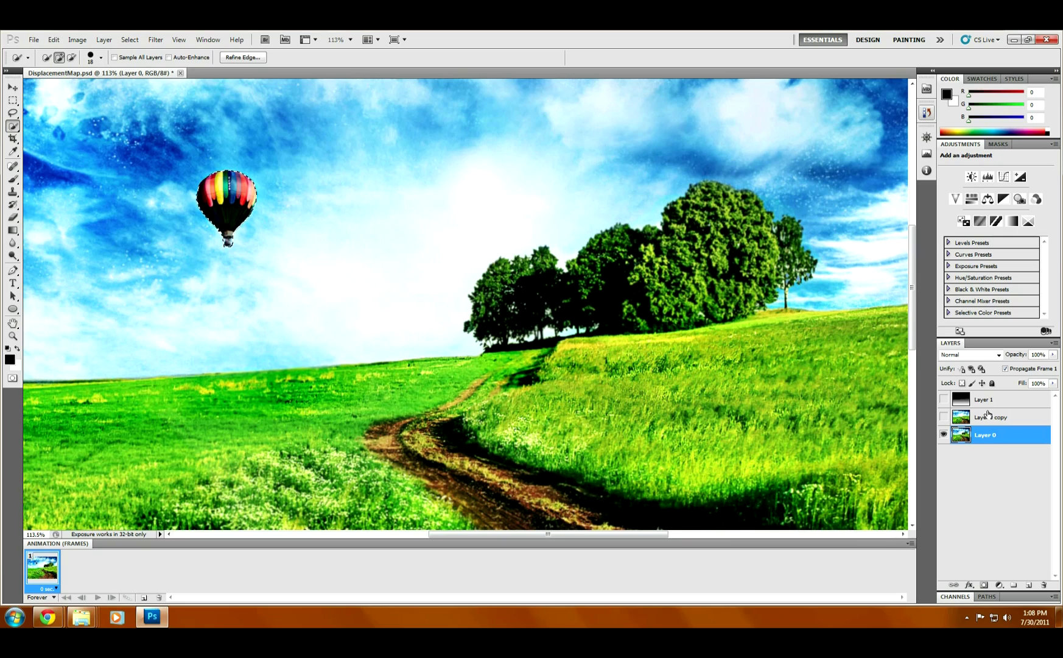
{"action": "left_click", "coordinate": [53, 40]}
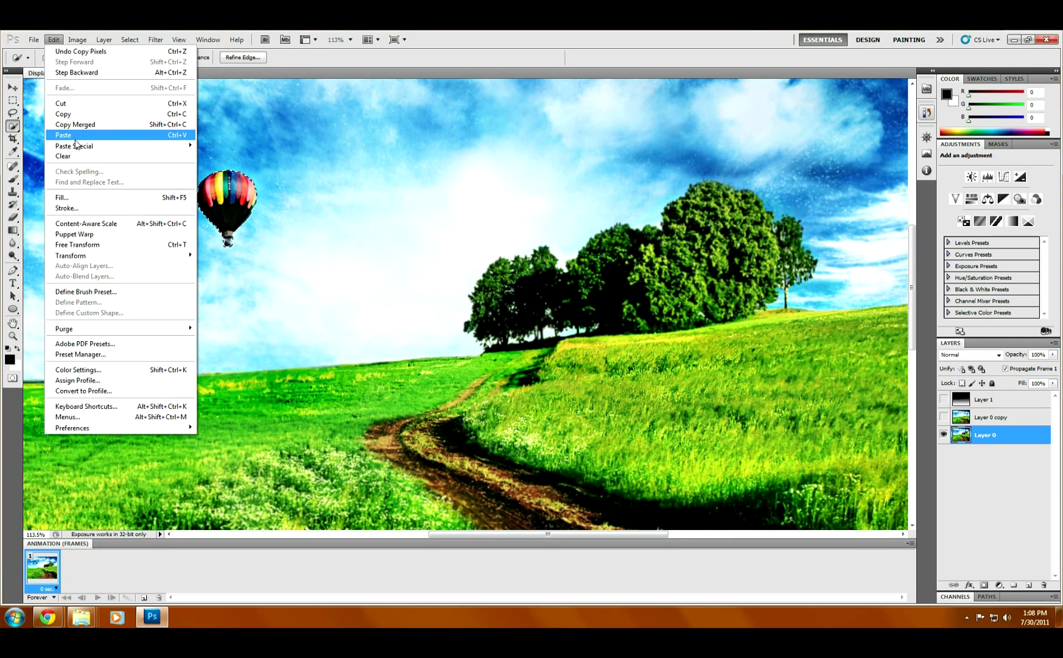
{"action": "left_click", "coordinate": [74, 135]}
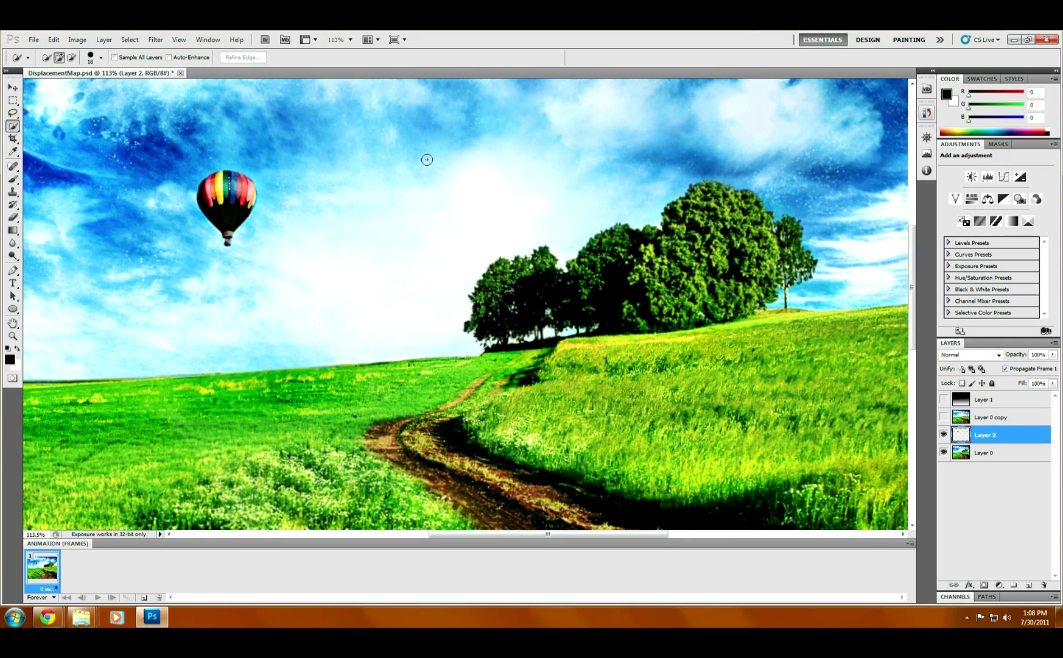
Step: Reorder the layers so the balloon Layer 2 sits above Layer 0 copy and Layer 0 sits above Layer 2
{"action": "left_click", "coordinate": [991, 453]}
{"action": "left_click_drag", "start_coordinate": [988, 436], "coordinate": [1002, 408]}
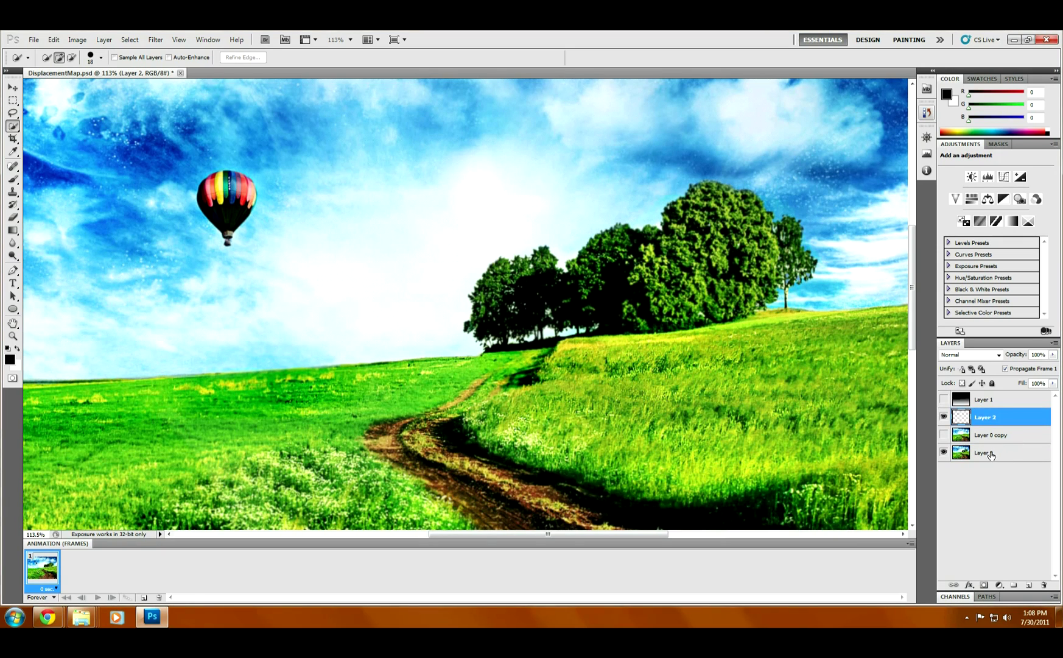
{"action": "left_click_drag", "start_coordinate": [988, 453], "coordinate": [960, 407]}
Step: Show Layer 0 copy and toggle Layer 0's visibility to compare the original with the displaced photo beneath the balloon
{"action": "left_click", "coordinate": [945, 417]}
{"action": "left_click", "coordinate": [944, 417]}
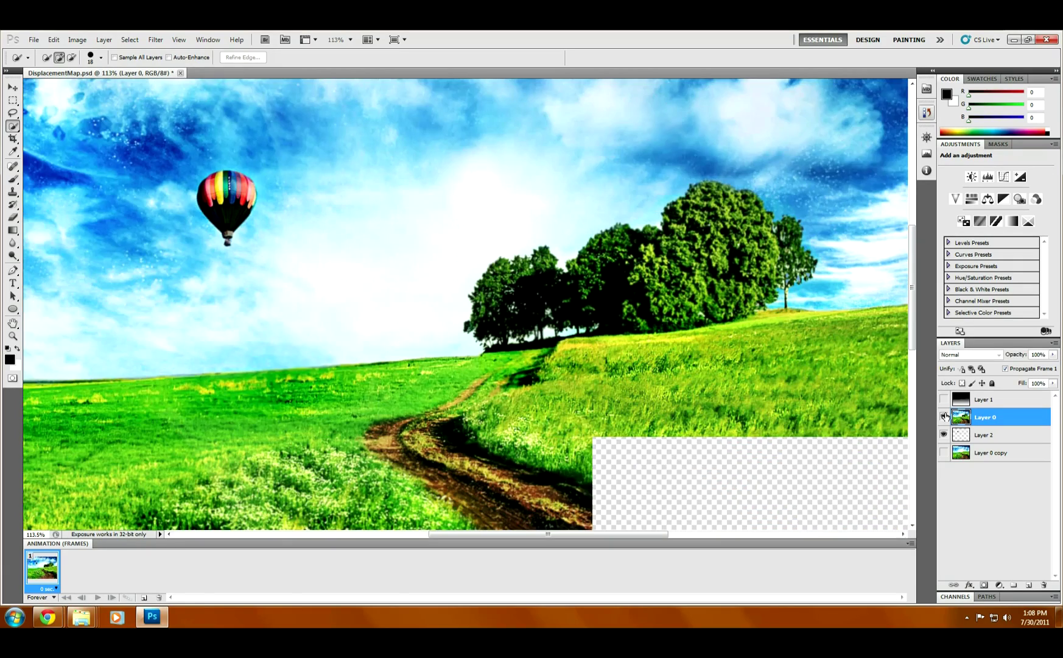
{"action": "left_click", "coordinate": [943, 417]}
{"action": "left_click", "coordinate": [944, 417]}
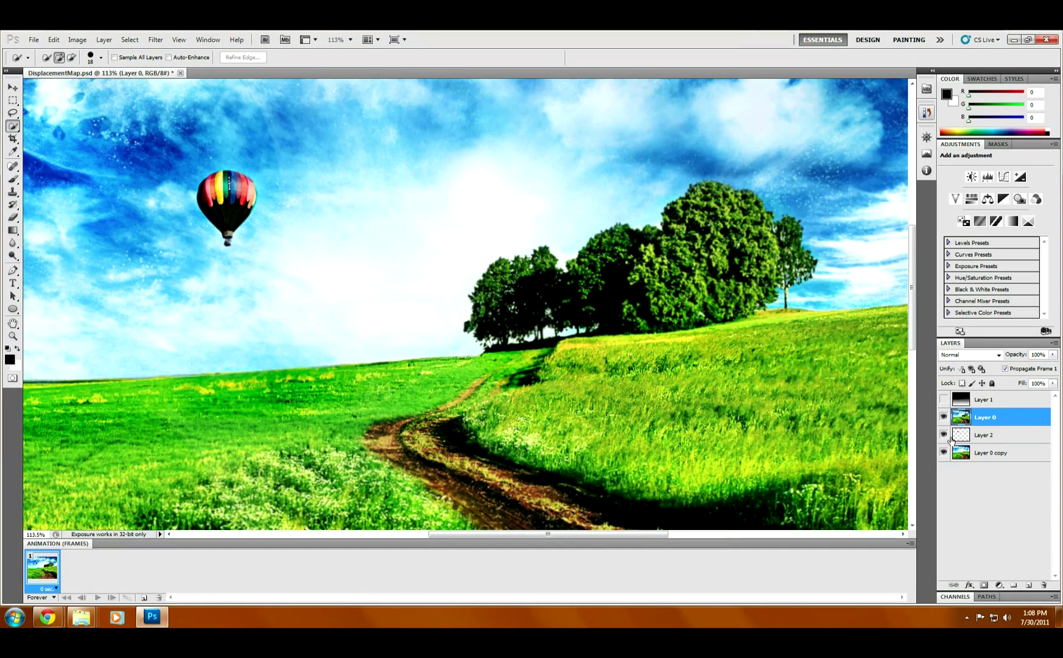
{"action": "left_click", "coordinate": [944, 418]}
{"action": "left_click", "coordinate": [943, 417]}
{"action": "left_click", "coordinate": [944, 417]}
{"action": "left_click", "coordinate": [943, 417]}
{"action": "left_click", "coordinate": [944, 417]}
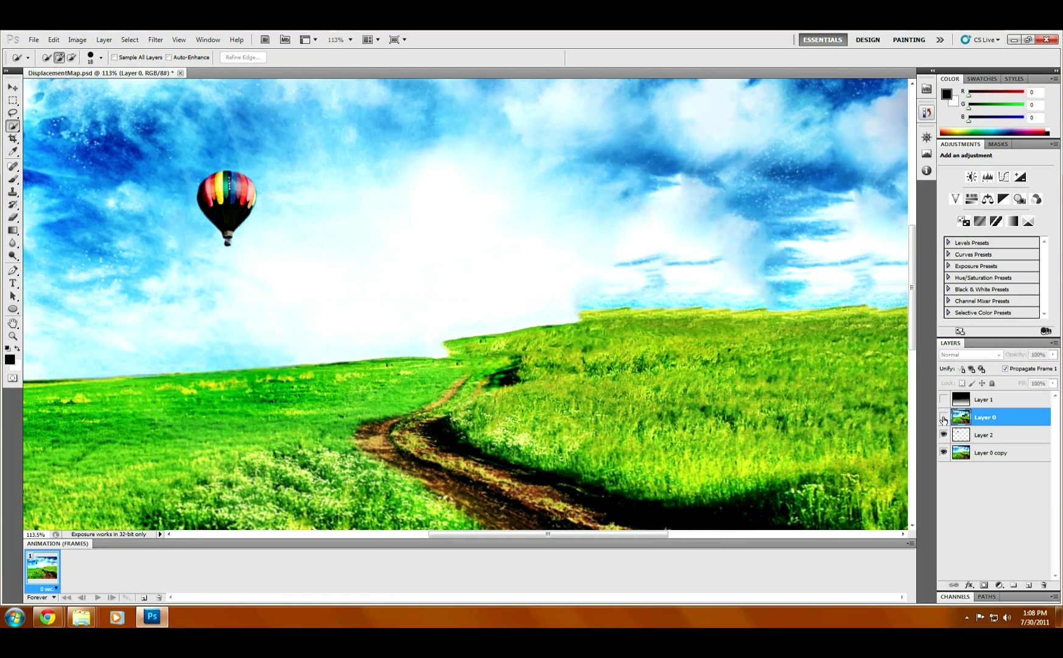
{"action": "left_click", "coordinate": [943, 417]}
Step: Select the group of trees on Layer 0 with the 18 px Quick Selection brush
{"action": "key", "text": "v"}
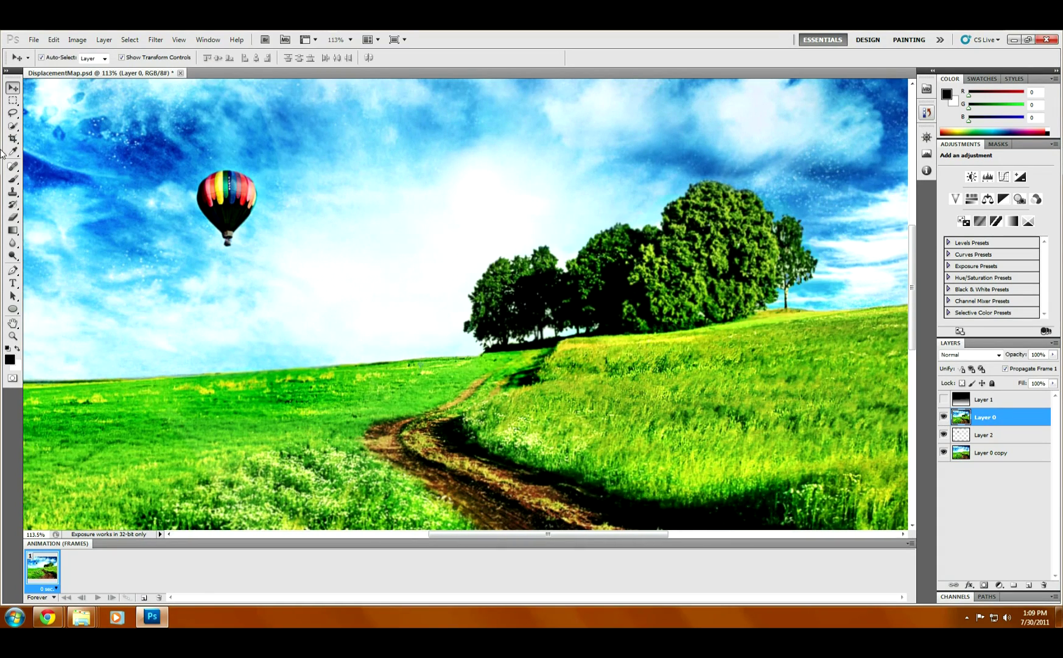
{"action": "left_click", "coordinate": [12, 127]}
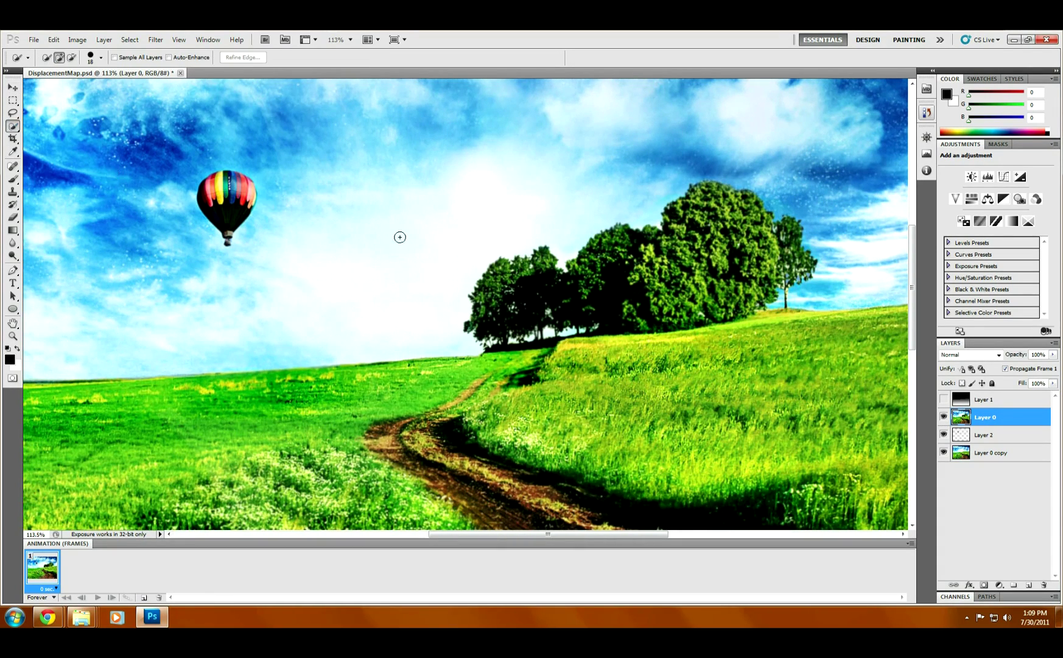
{"action": "mouse_move", "coordinate": [494, 286]}
{"action": "left_mouse_down"}
{"action": "mouse_move", "coordinate": [521, 276]}
{"action": "mouse_move", "coordinate": [548, 296]}
{"action": "mouse_move", "coordinate": [692, 247]}
{"action": "mouse_move", "coordinate": [707, 210]}
{"action": "mouse_move", "coordinate": [731, 209]}
{"action": "mouse_move", "coordinate": [763, 249]}
{"action": "mouse_move", "coordinate": [787, 237]}
{"action": "mouse_move", "coordinate": [779, 283]}
{"action": "left_mouse_up"}
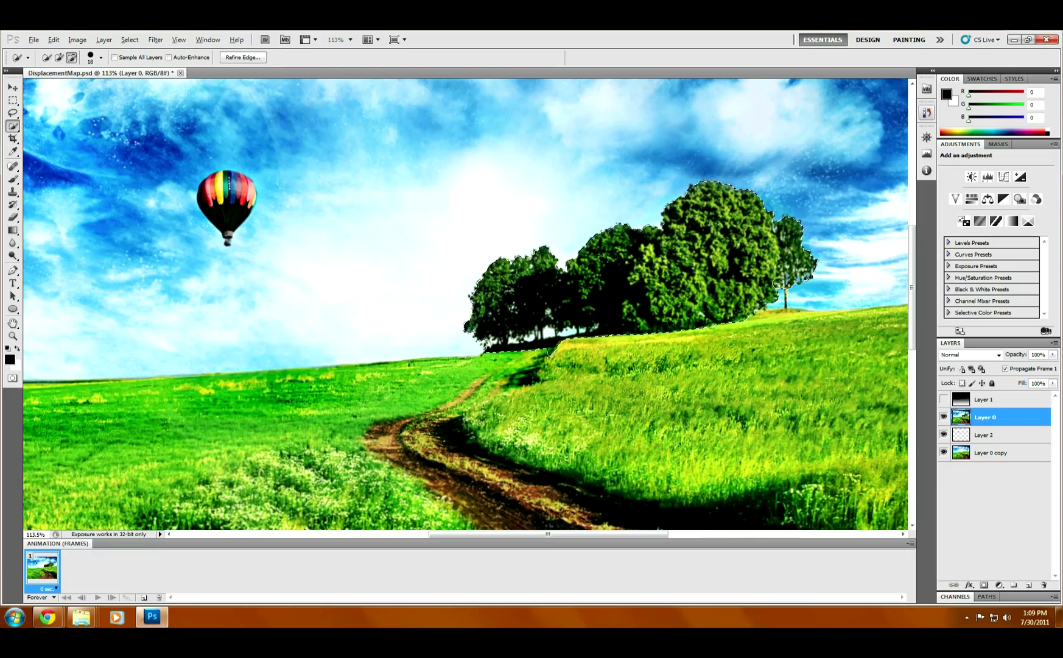
{"action": "scroll", "coordinate": [778, 284], "scroll_direction": "up", "scroll_amount": 5}
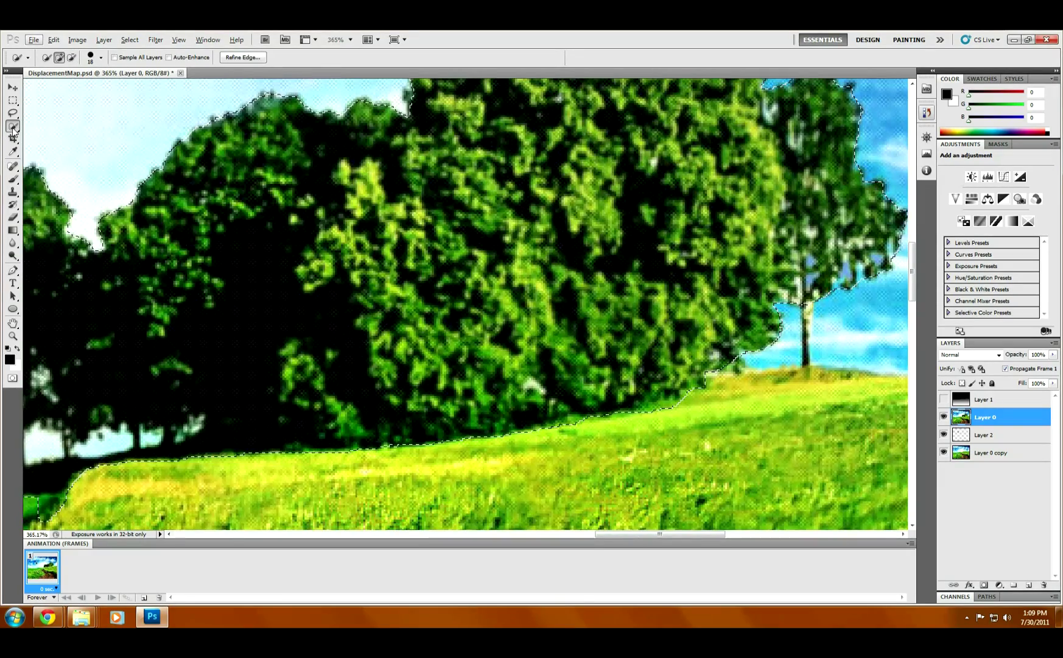
{"action": "scroll", "coordinate": [262, 194], "scroll_direction": "down", "scroll_amount": 2}
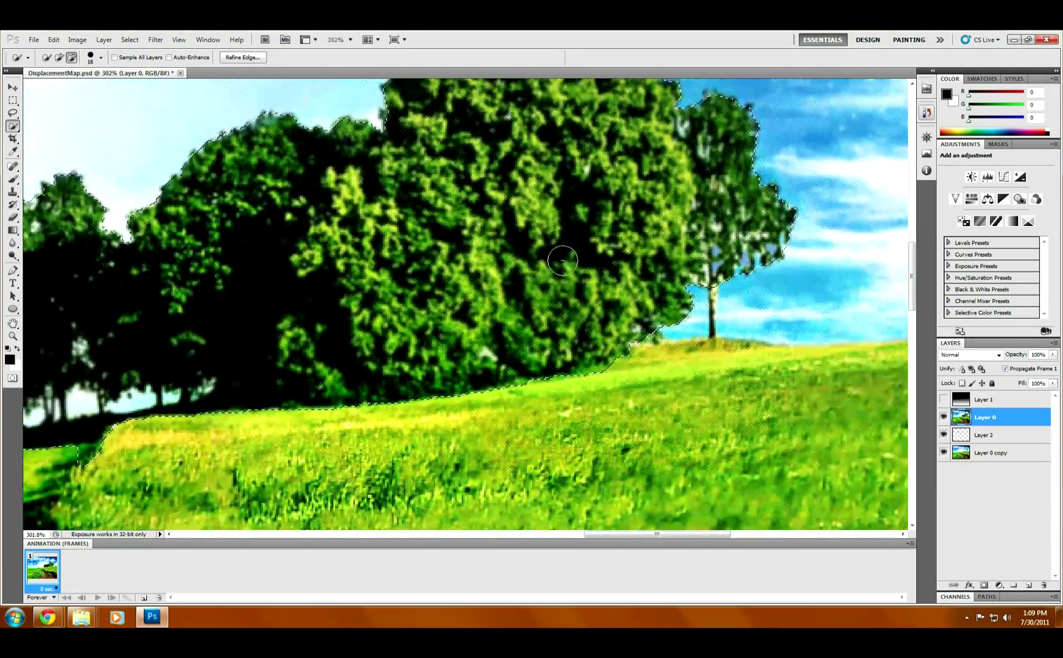
{"action": "scroll", "coordinate": [807, 268], "scroll_direction": "up", "scroll_amount": 3}
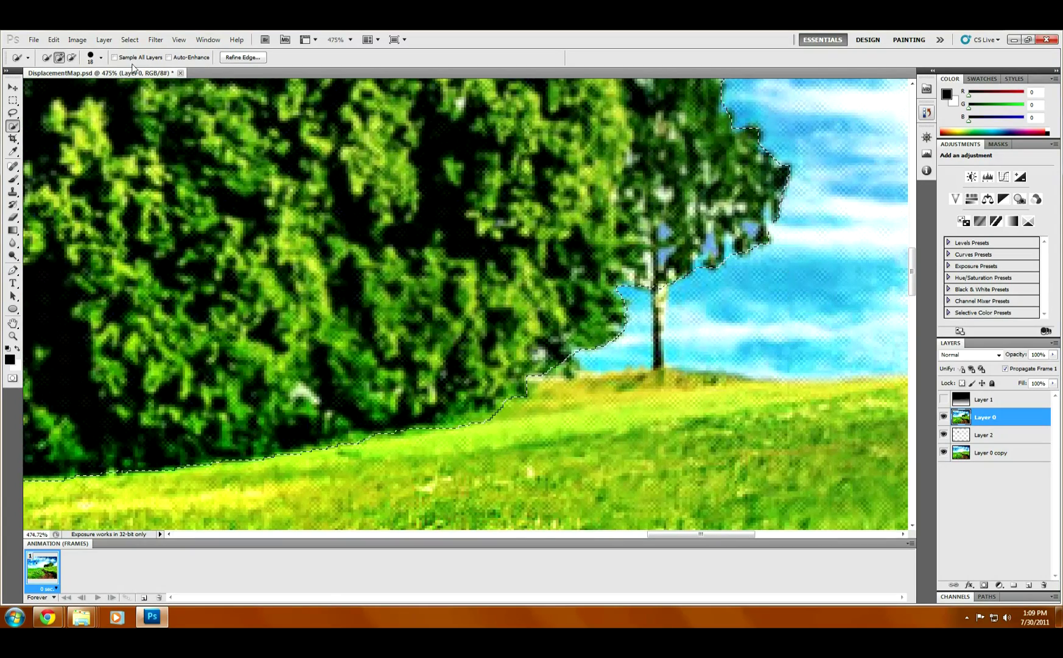
Step: Reduce the Quick Selection brush to 1 px and add the small tree's thin trunk to the selection
{"action": "left_click", "coordinate": [100, 58]}
{"action": "left_click_drag", "start_coordinate": [54, 85], "coordinate": [47, 88]}
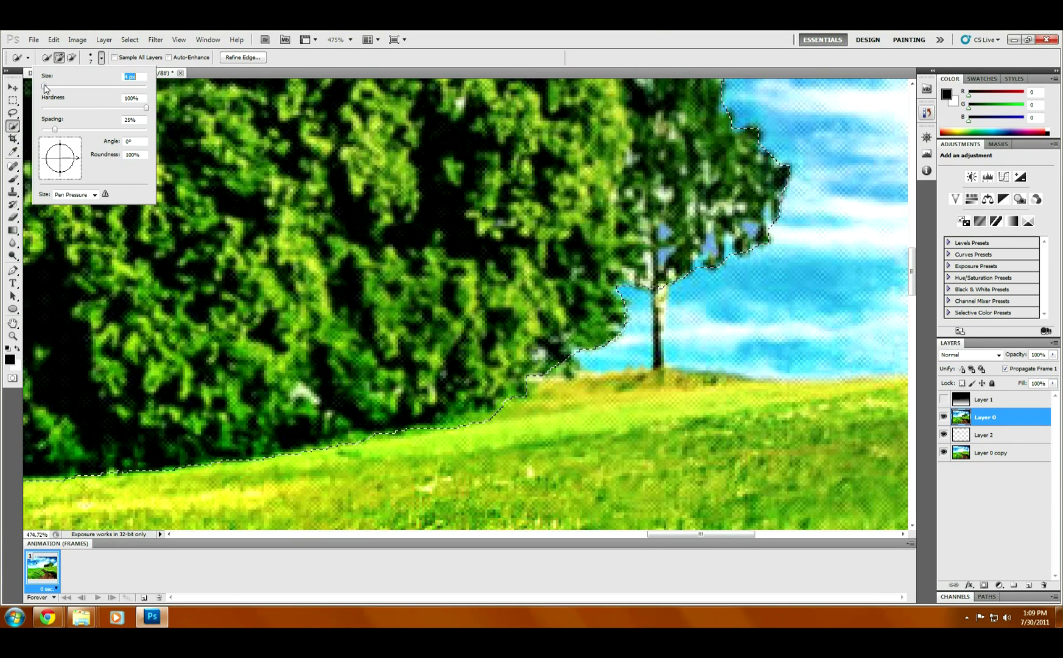
{"action": "left_click_drag", "start_coordinate": [43, 84], "coordinate": [42, 86]}
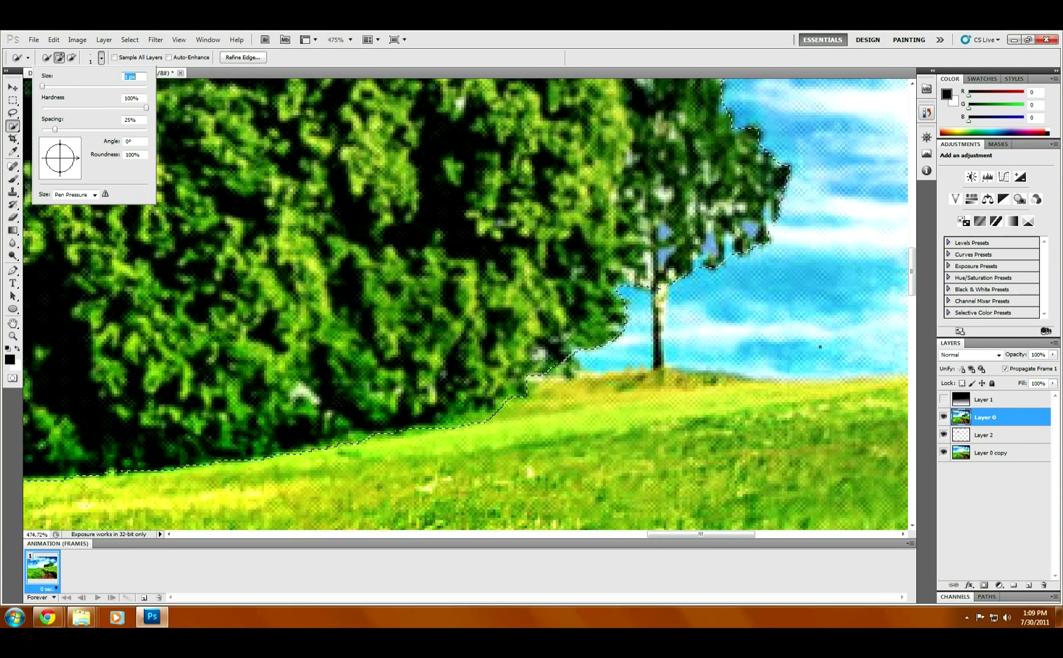
{"action": "key", "text": "Return"}
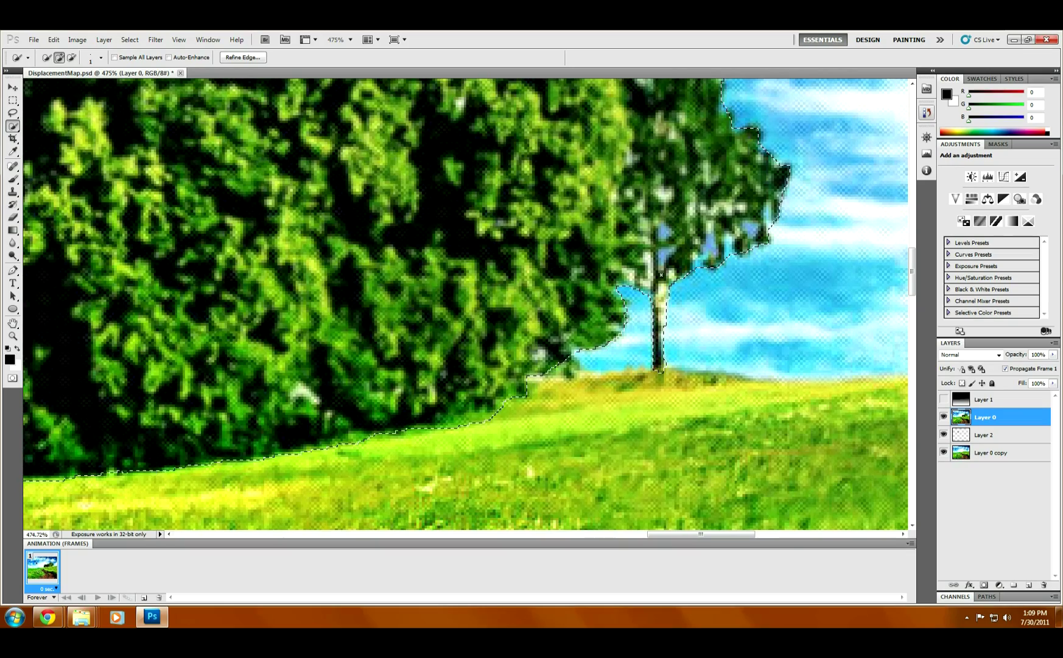
{"action": "scroll", "coordinate": [641, 242], "scroll_direction": "down", "scroll_amount": 3}
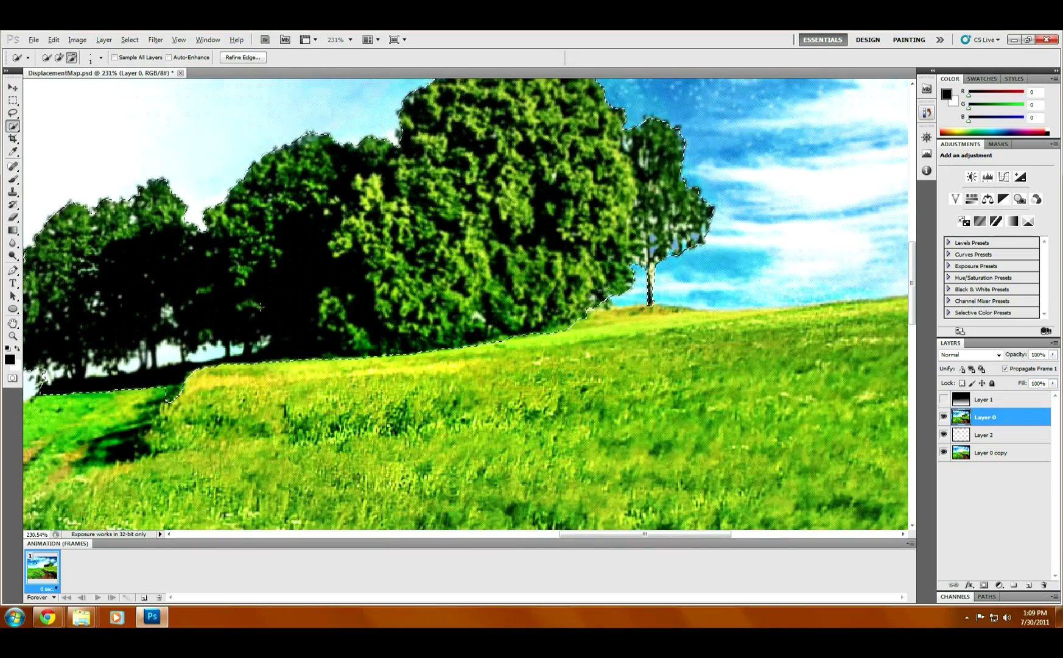
{"action": "scroll", "coordinate": [262, 306], "scroll_direction": "down", "scroll_amount": 1}
{"action": "scroll", "coordinate": [130, 249], "scroll_direction": "down", "scroll_amount": 2}
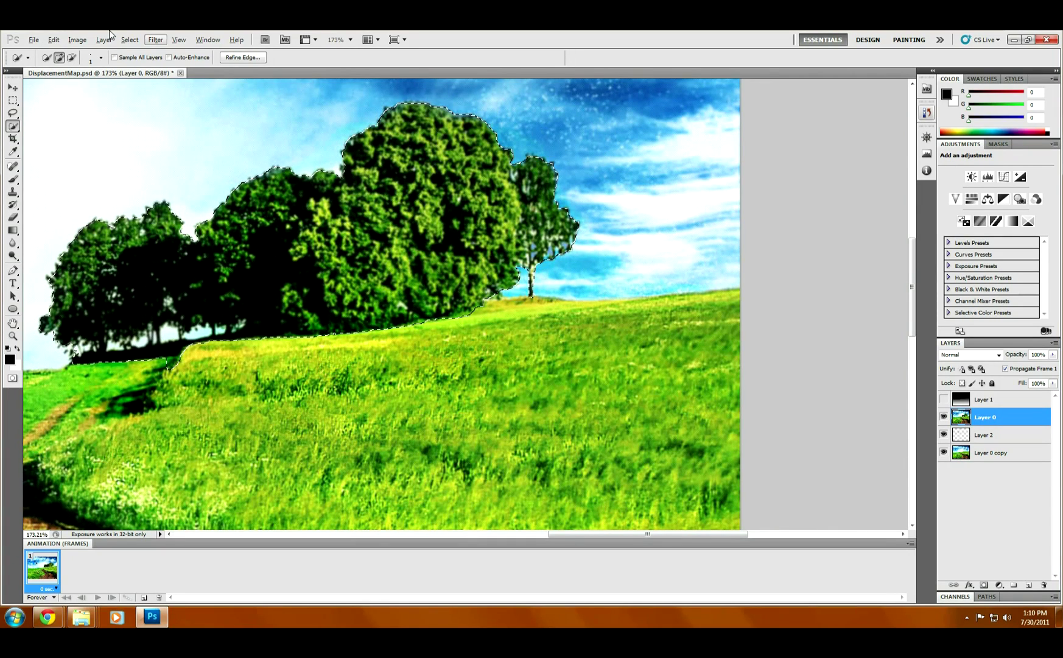
Step: Expand the tree selection by 5 pixels
{"action": "left_click", "coordinate": [78, 40]}
{"action": "left_click", "coordinate": [104, 39]}
{"action": "left_click", "coordinate": [107, 39]}
{"action": "mouse_move", "coordinate": [123, 40]}
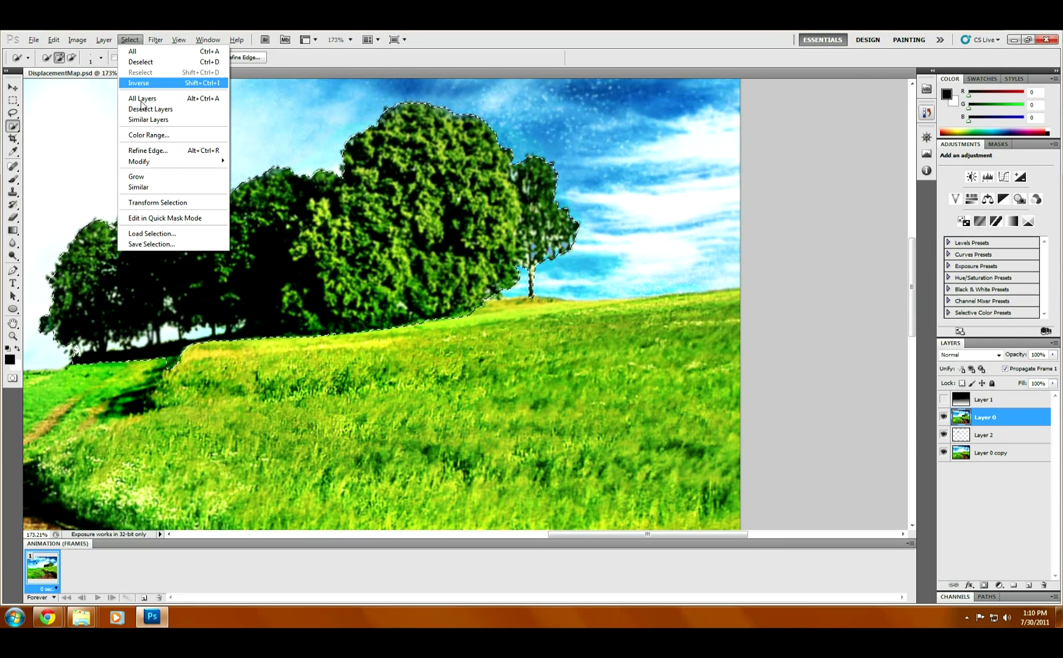
{"action": "mouse_move", "coordinate": [190, 163]}
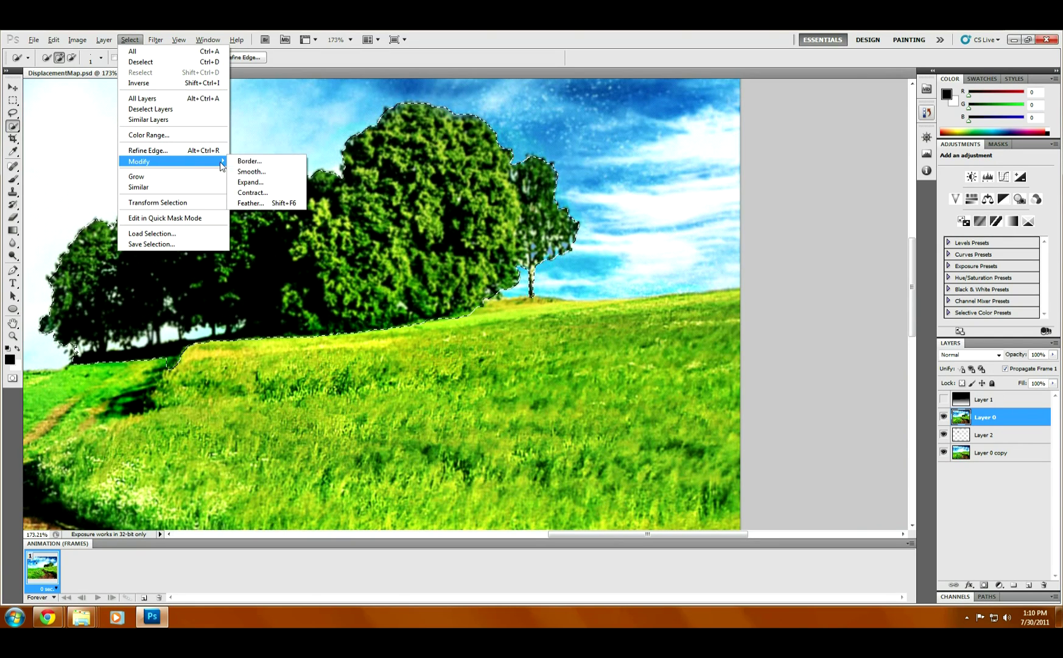
{"action": "left_click", "coordinate": [261, 182]}
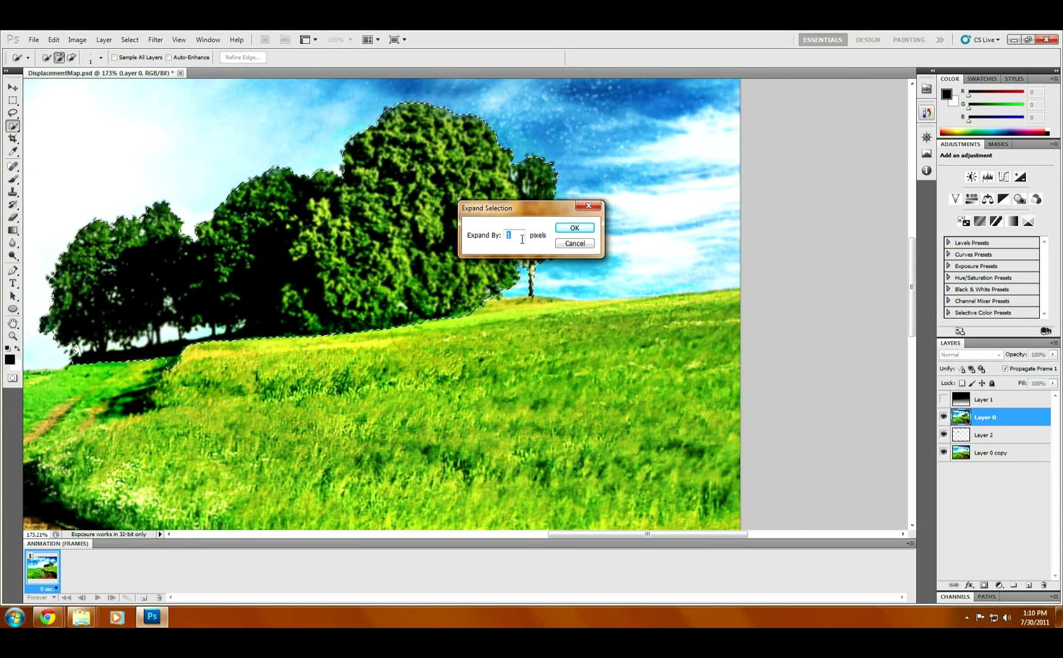
{"action": "type", "text": "5"}
{"action": "key", "text": "BackSpace"}
{"action": "type", "text": "5"}
{"action": "left_click", "coordinate": [575, 228]}
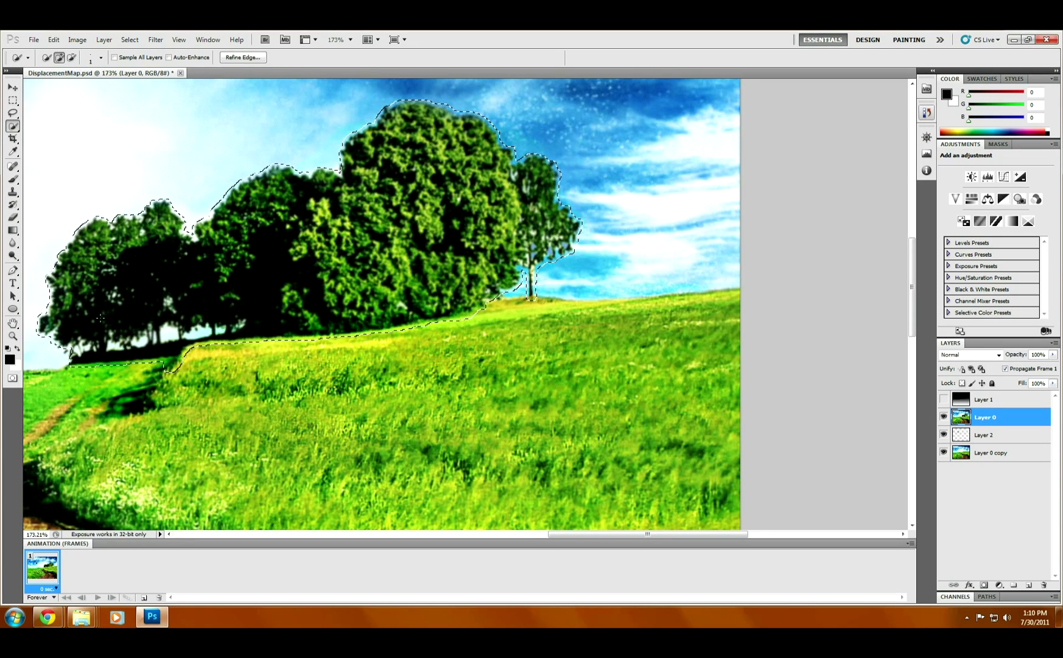
Step: Enlarge the Quick Selection brush to 56 px and subtract the grass beneath the trees from the selection
{"action": "left_click", "coordinate": [102, 58]}
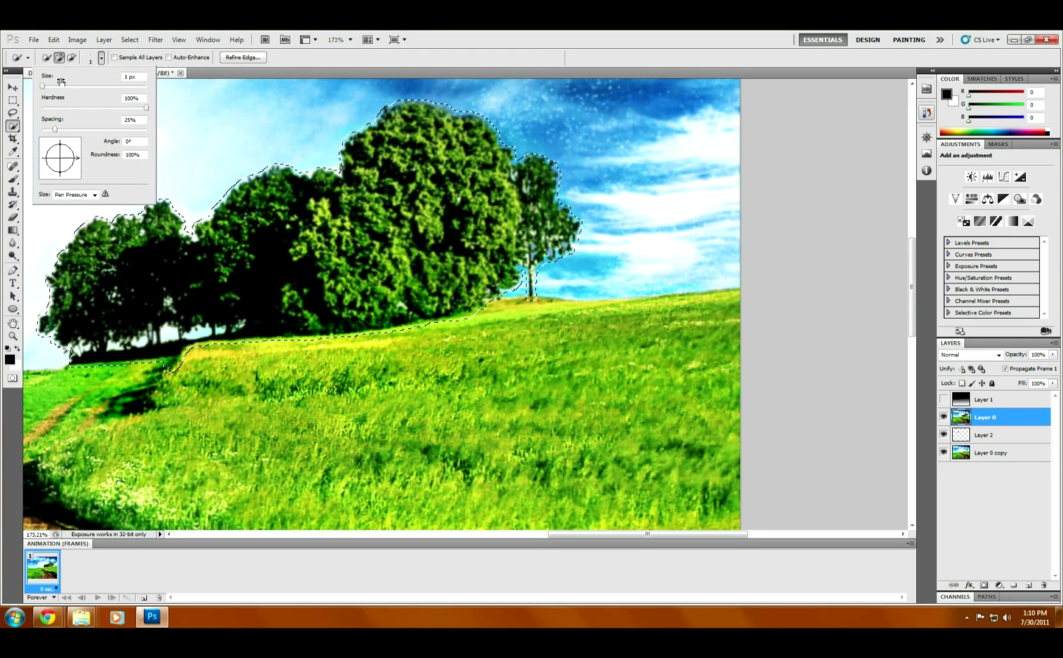
{"action": "left_click_drag", "start_coordinate": [42, 86], "coordinate": [70, 86]}
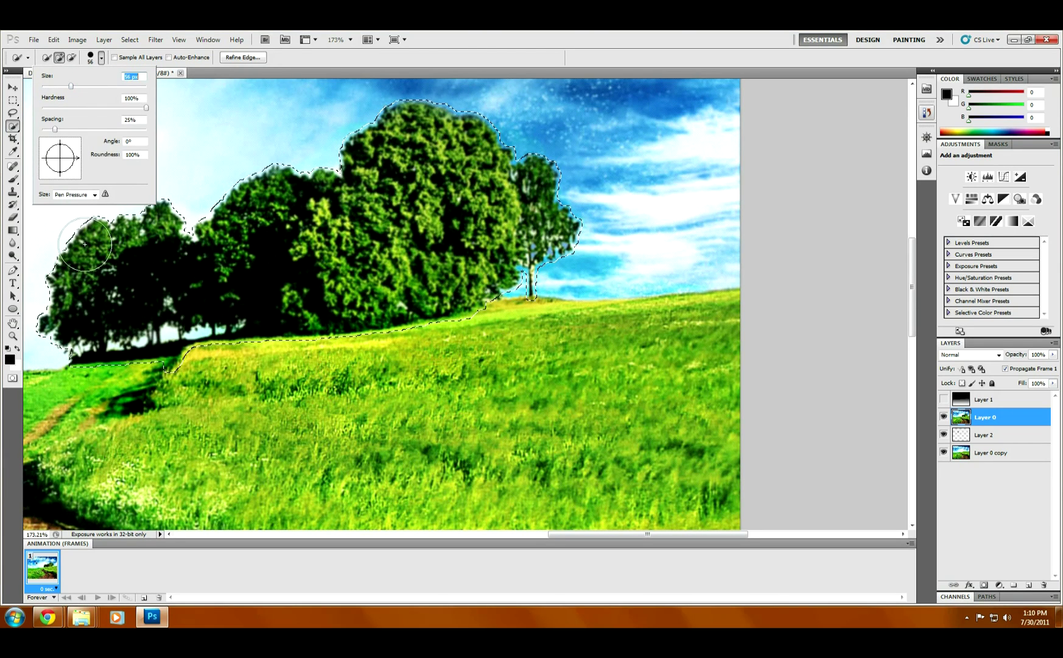
{"action": "left_click", "coordinate": [139, 399], "text": "alt"}
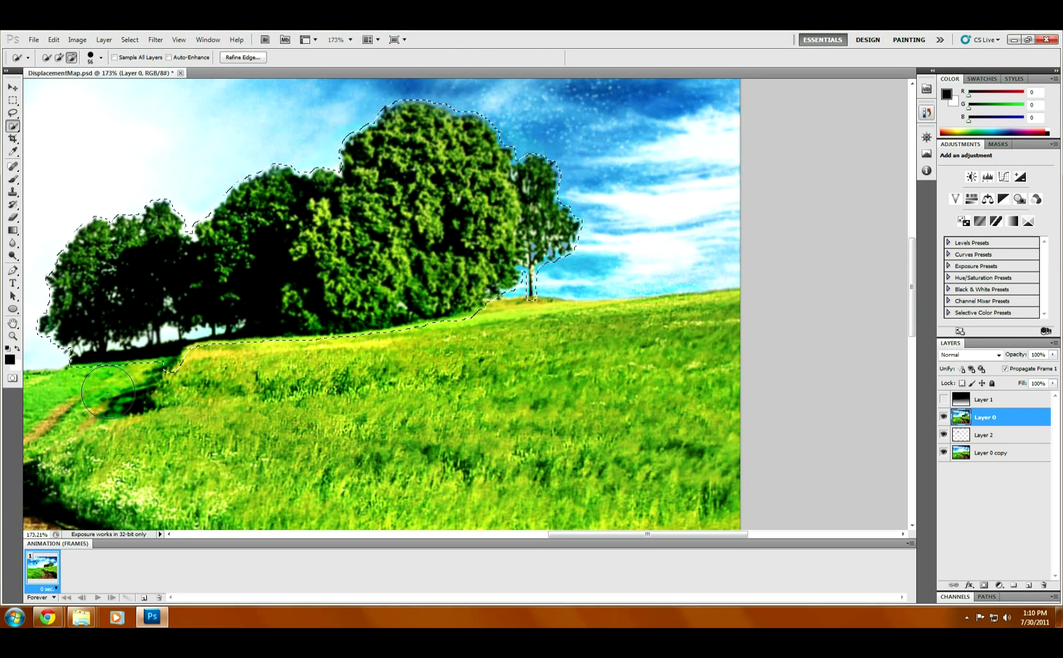
{"action": "left_click", "coordinate": [192, 379], "text": "alt"}
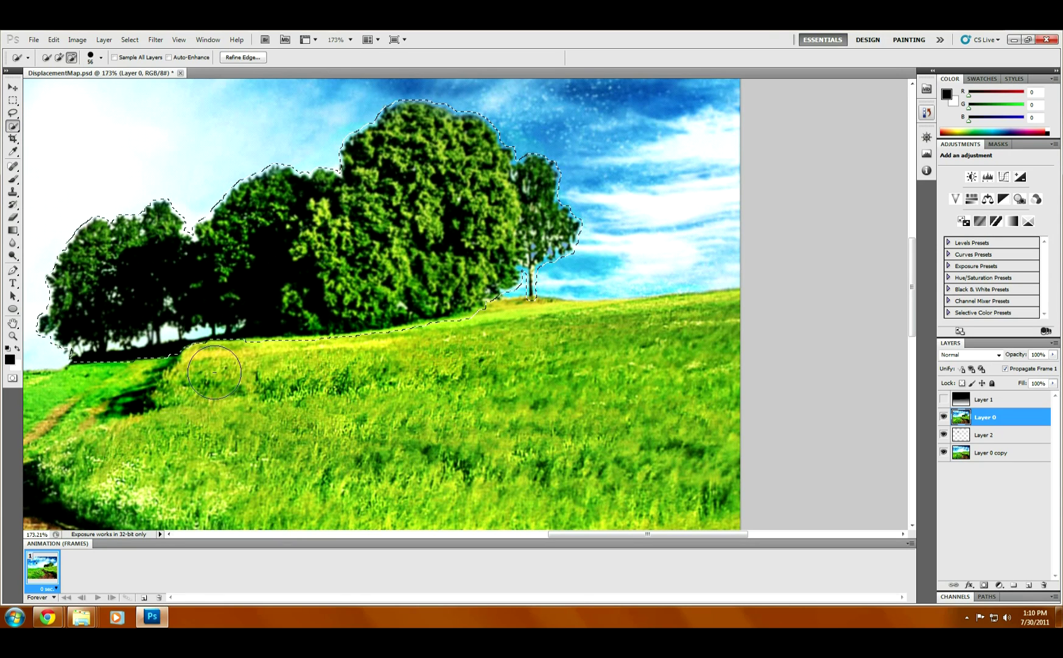
{"action": "left_click_drag", "start_coordinate": [385, 358], "coordinate": [472, 348]}
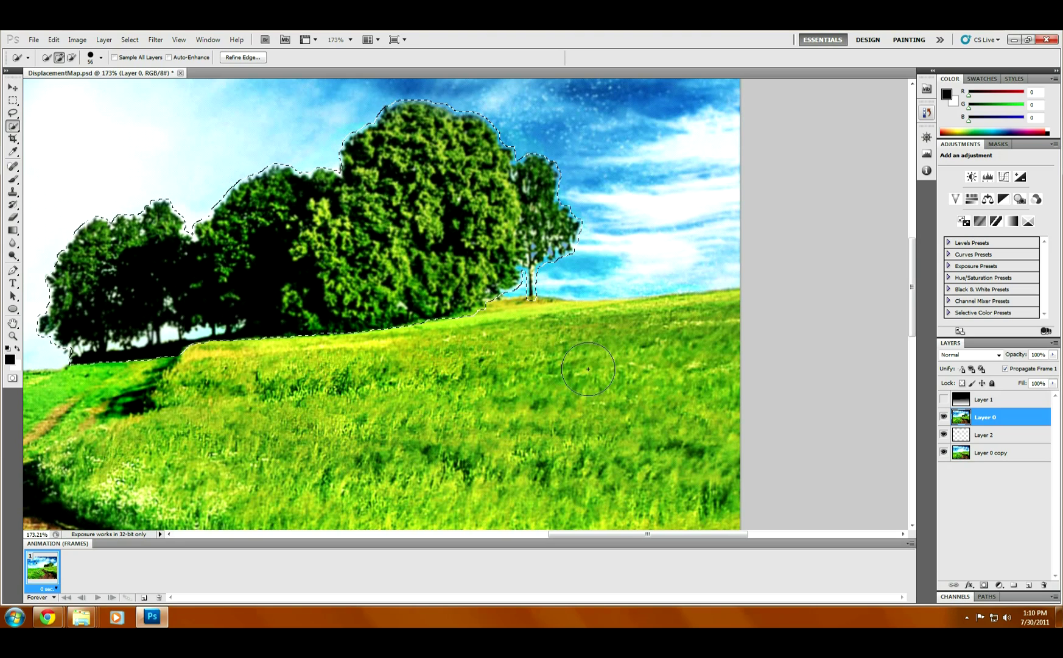
{"action": "scroll", "coordinate": [302, 362], "scroll_direction": "down", "scroll_amount": 3}
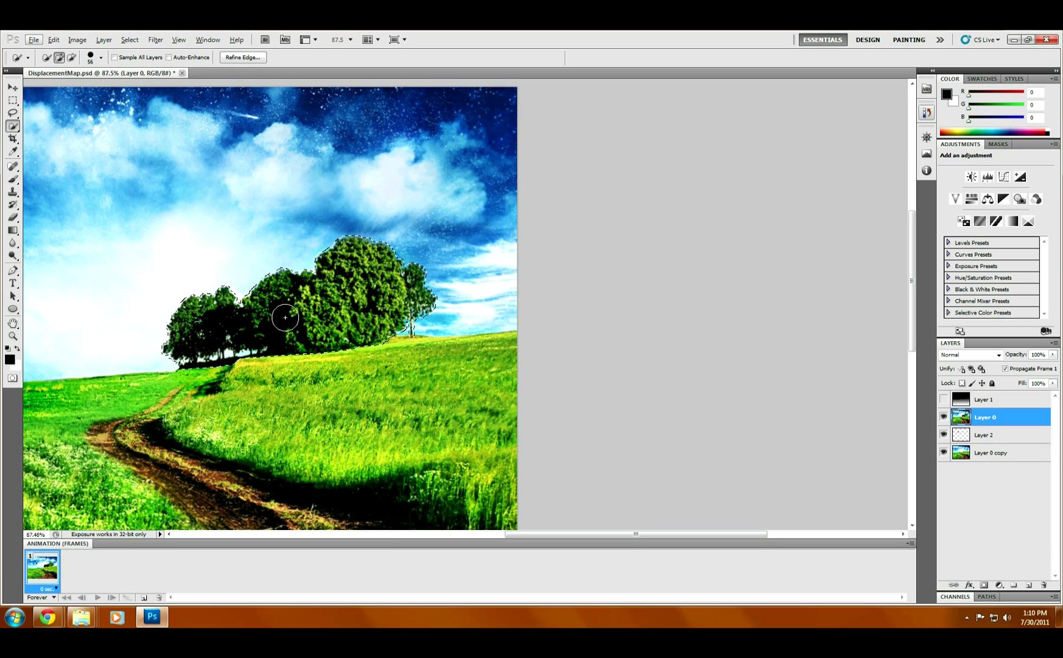
Step: Copy the selected trees, paste them onto a new layer, and move that Layer 3 below Layer 0
{"action": "left_click", "coordinate": [53, 41]}
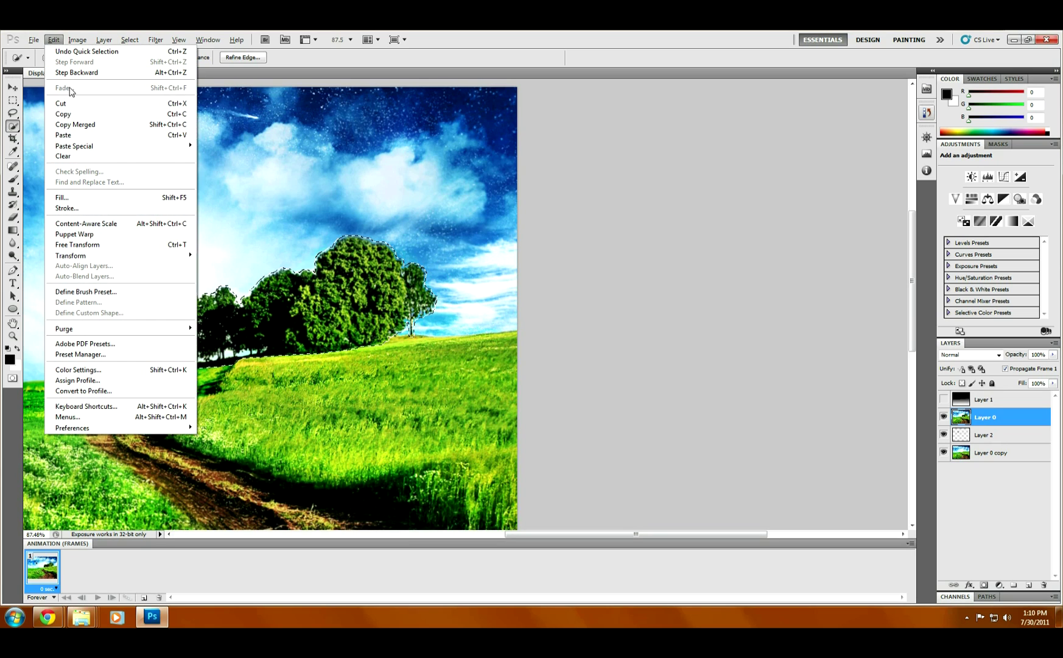
{"action": "left_click", "coordinate": [70, 117]}
{"action": "left_click", "coordinate": [54, 40]}
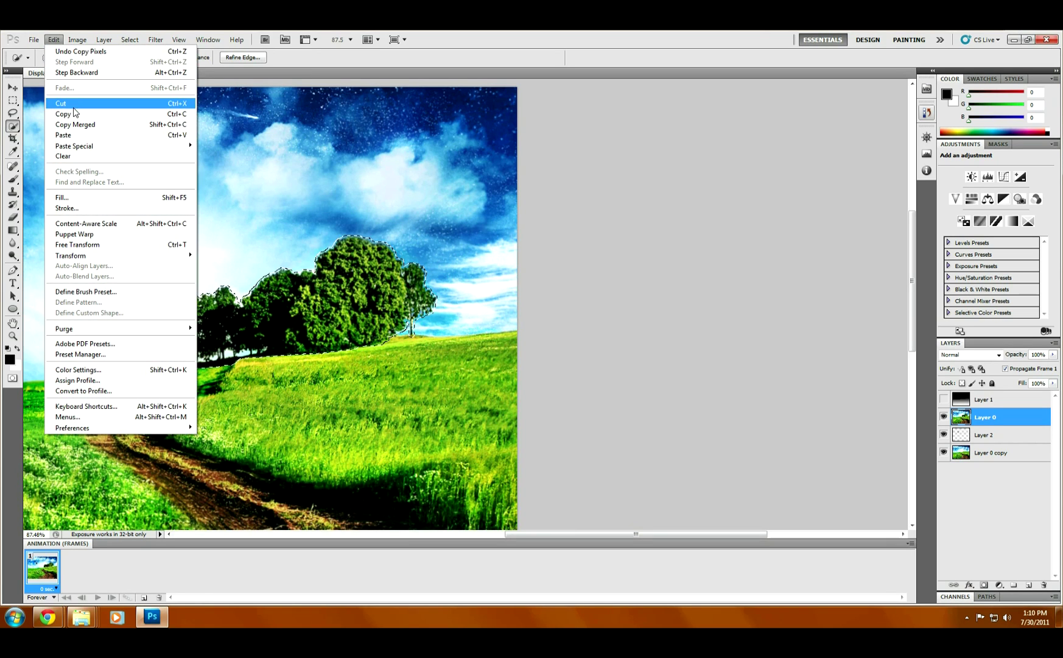
{"action": "left_click", "coordinate": [66, 135]}
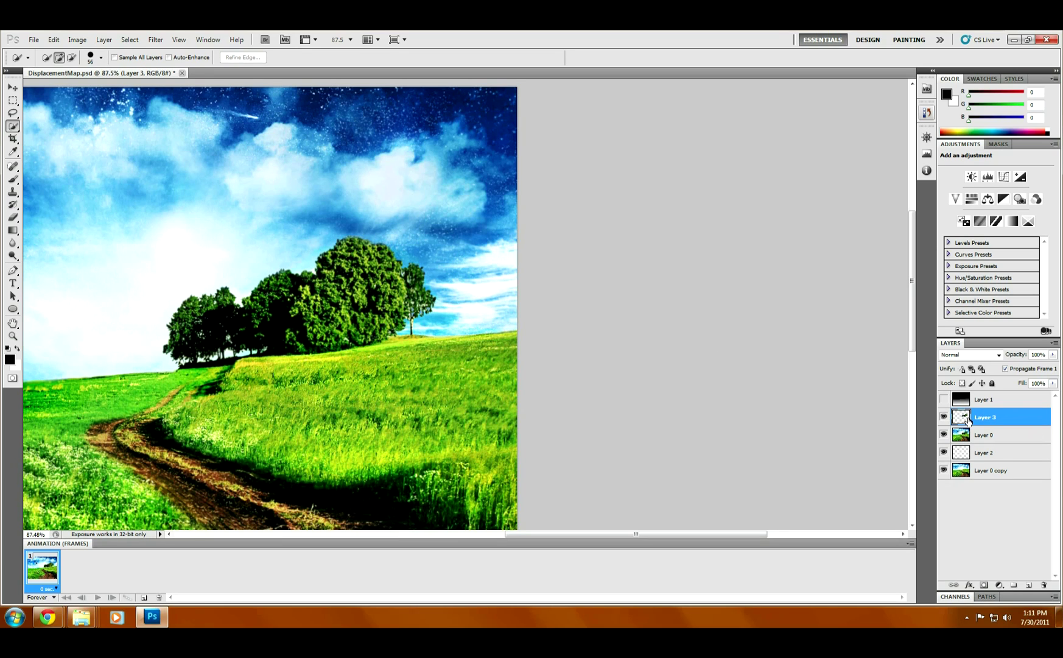
{"action": "left_click_drag", "start_coordinate": [991, 417], "coordinate": [996, 445]}
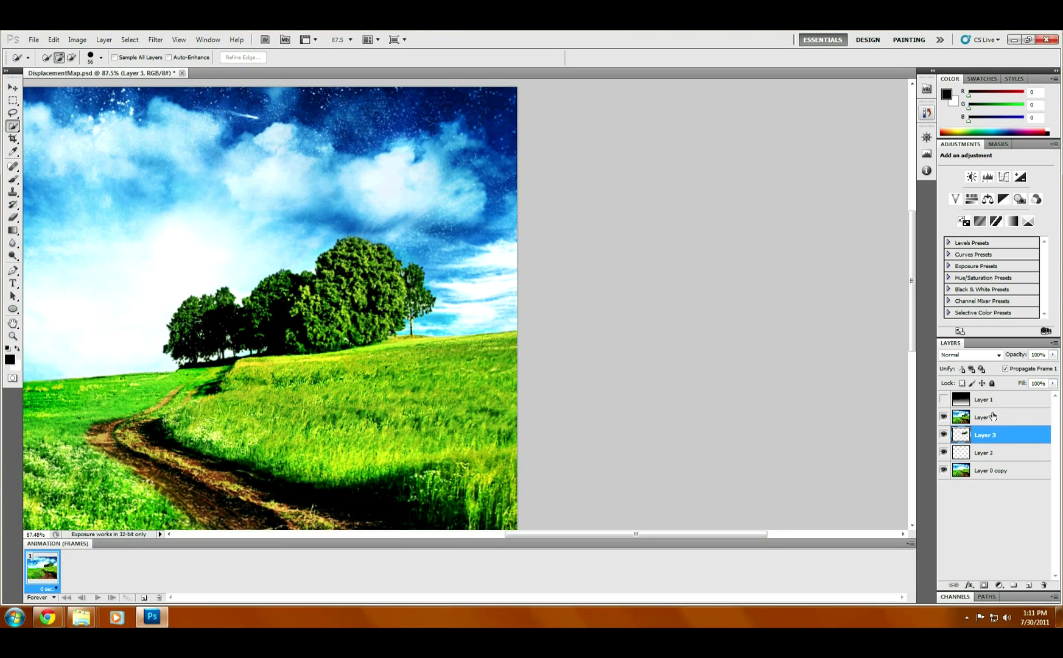
Step: Hide Layer 0 and nudge the trees on Layer 3 slightly to the left
{"action": "left_click", "coordinate": [945, 417]}
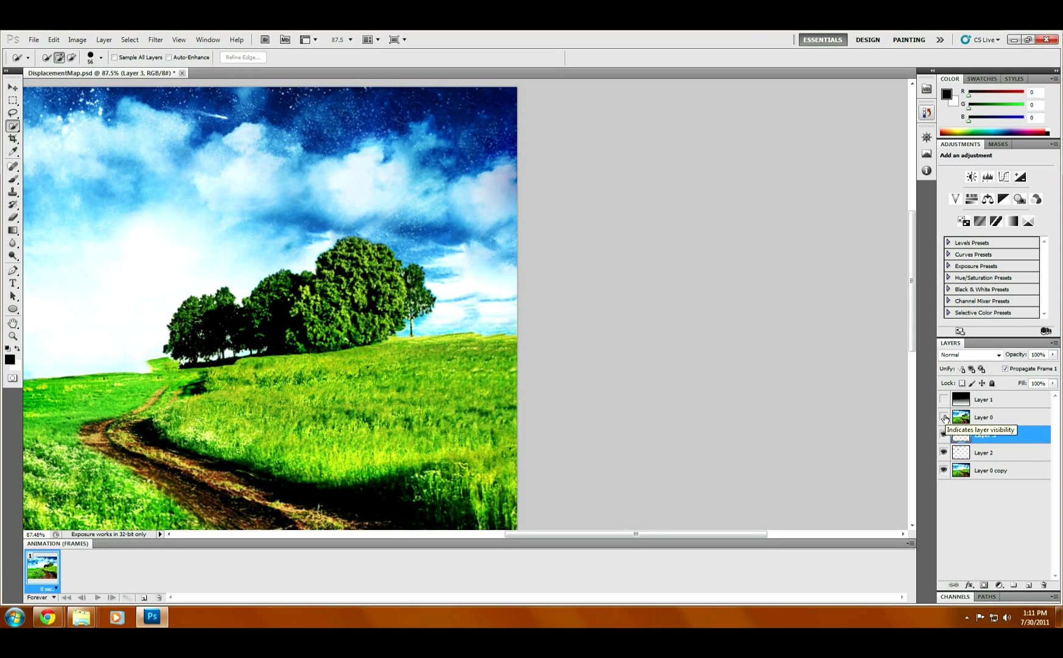
{"action": "left_click", "coordinate": [945, 418]}
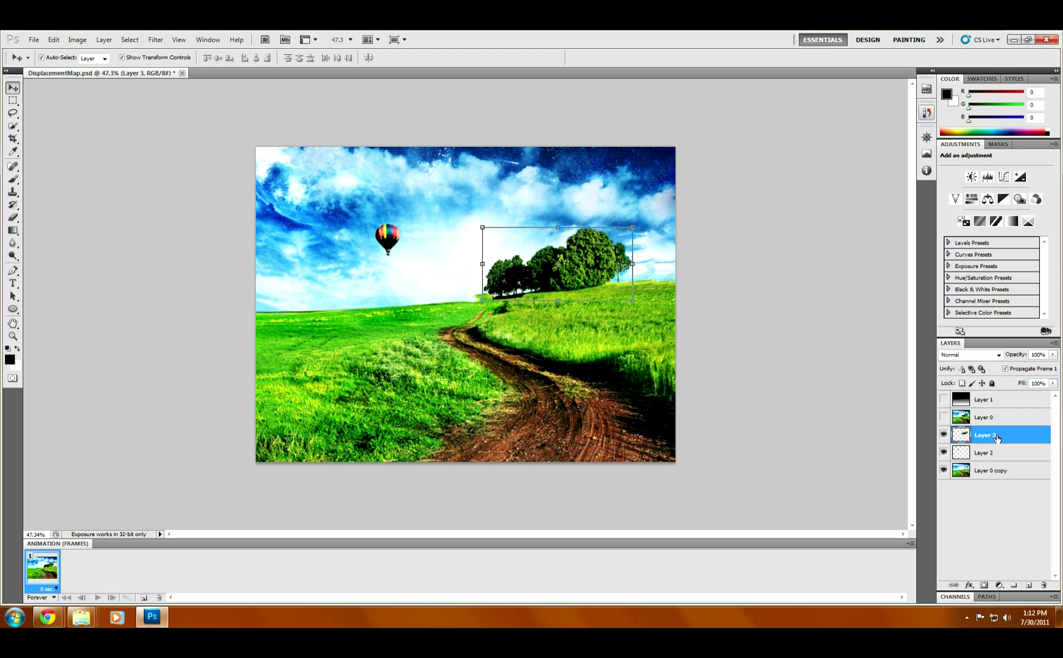
{"action": "key", "text": "Left"}
{"action": "key", "text": "Left"}
{"action": "key", "text": "Left"}
{"action": "key", "text": "Left"}
{"action": "key", "text": "Left"}
{"action": "key", "text": "Left"}
{"action": "key", "text": "Left"}
{"action": "key", "text": "Left"}
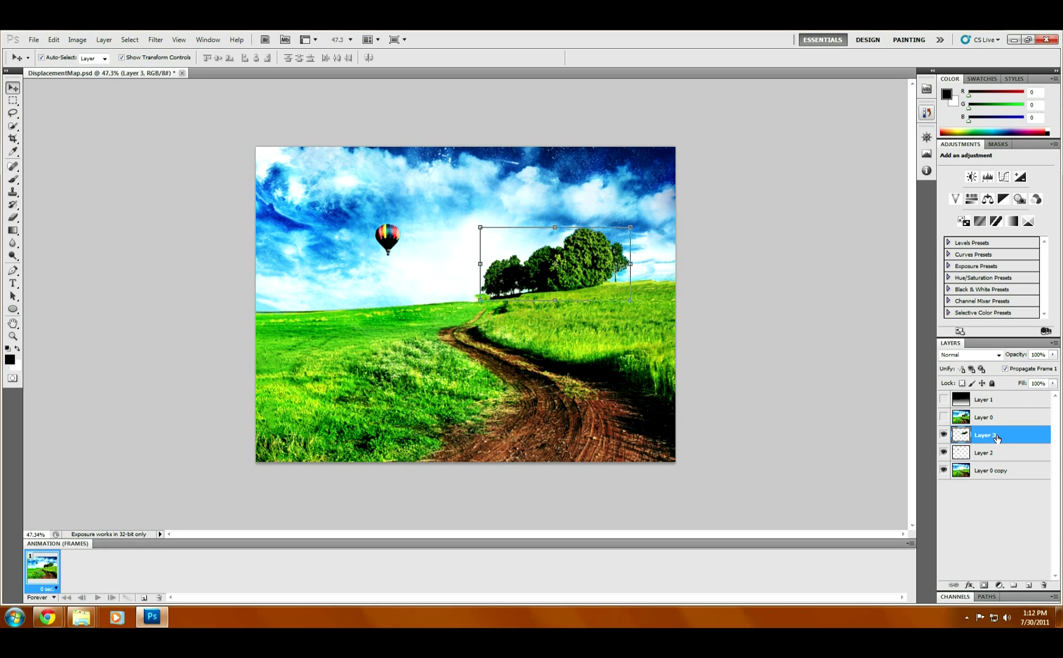
Step: Toggle Layer 0's visibility repeatedly to compare the original trees with the shifted ones
{"action": "left_click", "coordinate": [944, 417]}
{"action": "left_click", "coordinate": [945, 417]}
{"action": "left_click", "coordinate": [944, 417]}
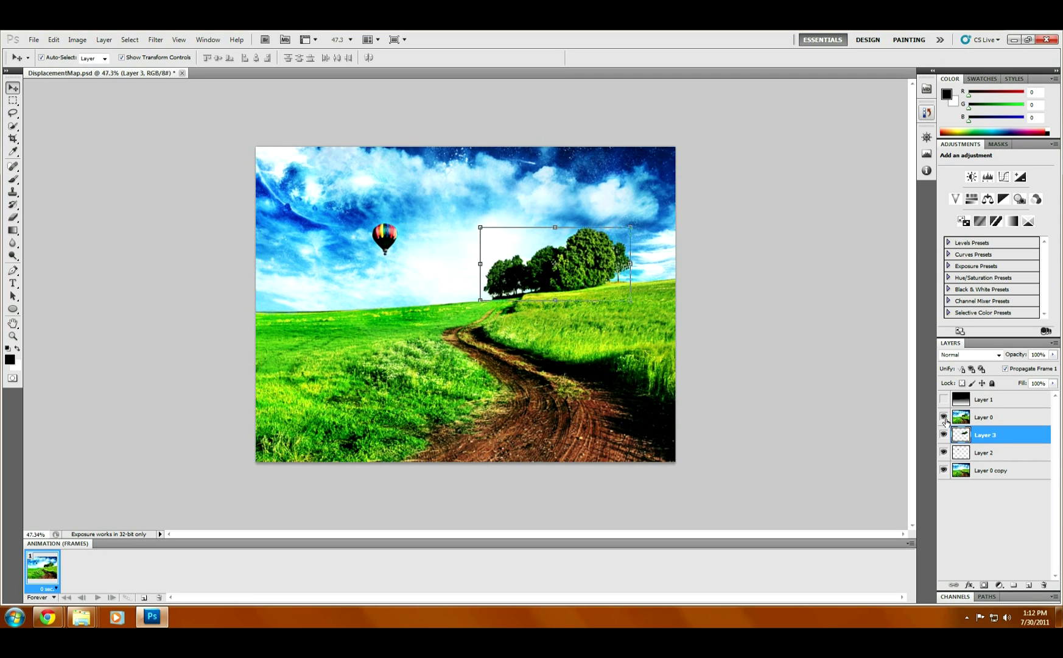
{"action": "left_click", "coordinate": [945, 418]}
{"action": "left_click", "coordinate": [945, 418]}
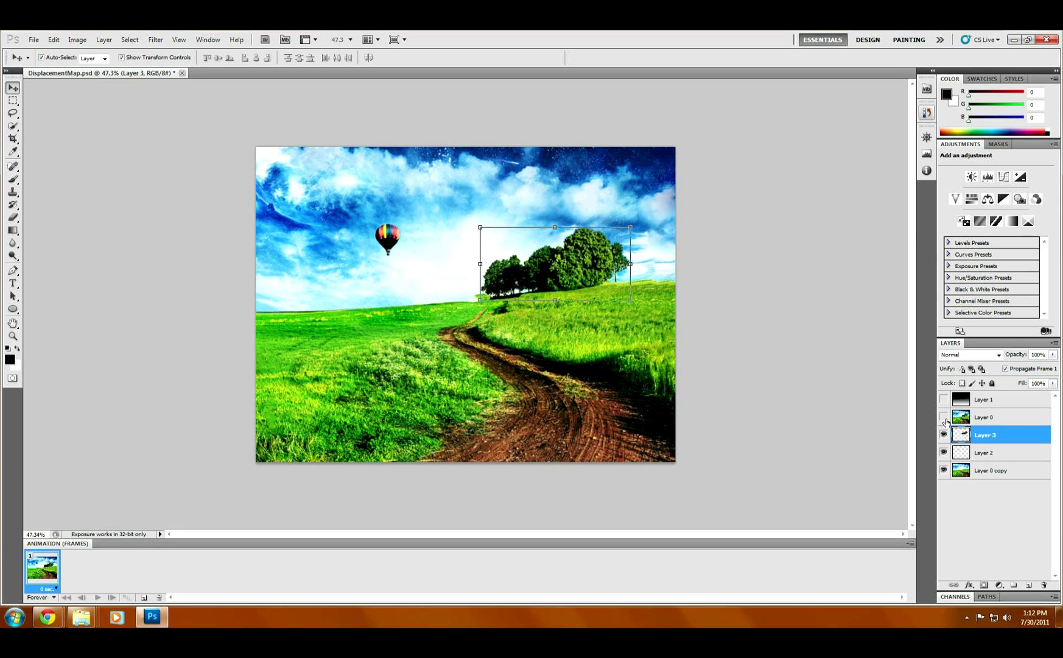
{"action": "left_click", "coordinate": [944, 418]}
{"action": "left_click", "coordinate": [944, 418]}
{"action": "left_click", "coordinate": [945, 417]}
{"action": "left_click", "coordinate": [945, 418]}
Step: Nudge the trees on Layer 3 another 10 px to the left and toggle Layer 0's visibility to check the two-view shift
{"action": "key", "text": "shift+Left"}
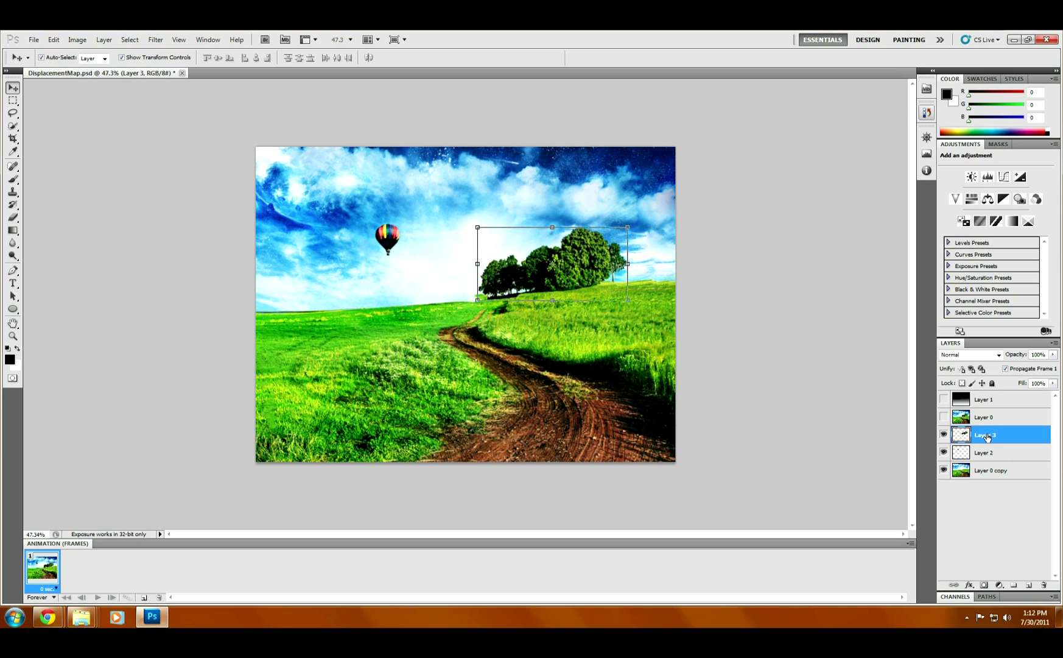
{"action": "left_click", "coordinate": [944, 418]}
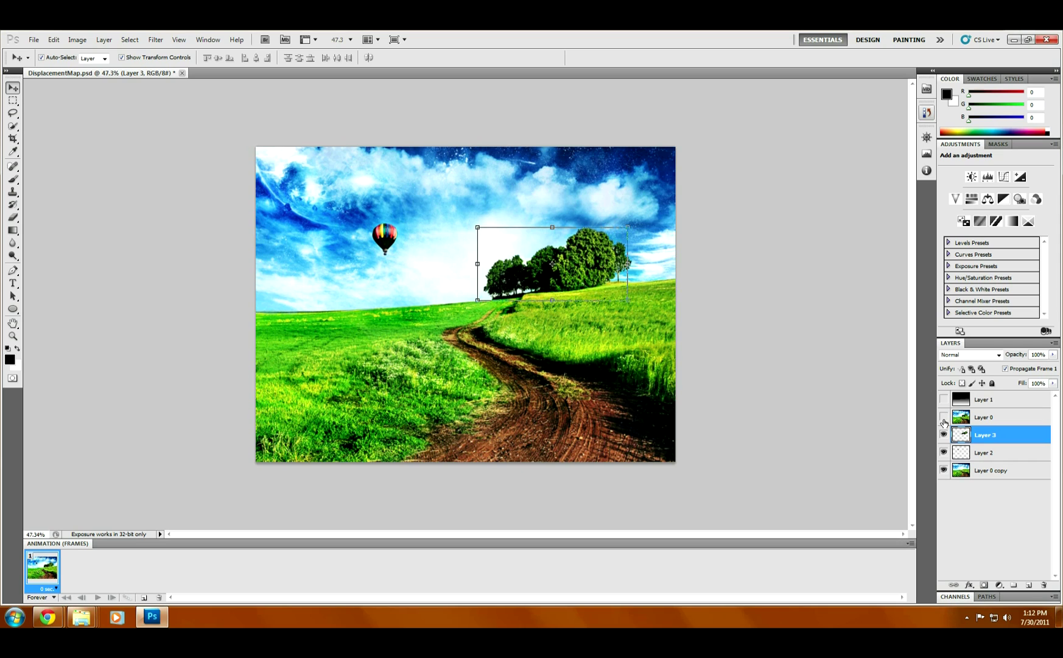
{"action": "left_click", "coordinate": [945, 418]}
{"action": "left_click", "coordinate": [944, 417]}
{"action": "left_click", "coordinate": [944, 418]}
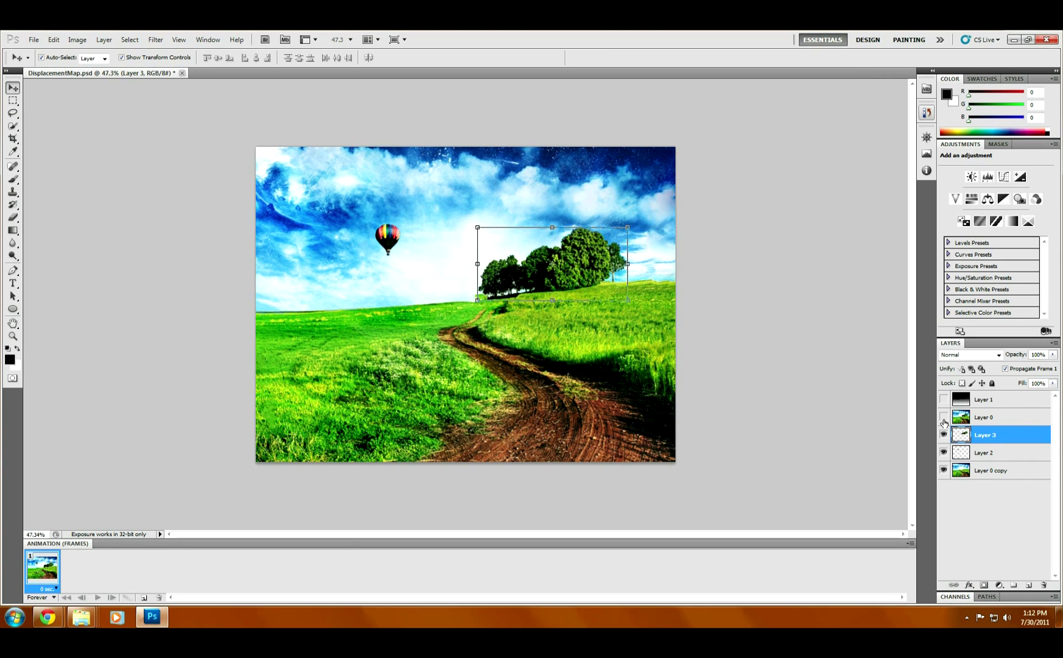
{"action": "left_click", "coordinate": [944, 418]}
{"action": "left_click", "coordinate": [944, 418]}
{"action": "left_click", "coordinate": [944, 418]}
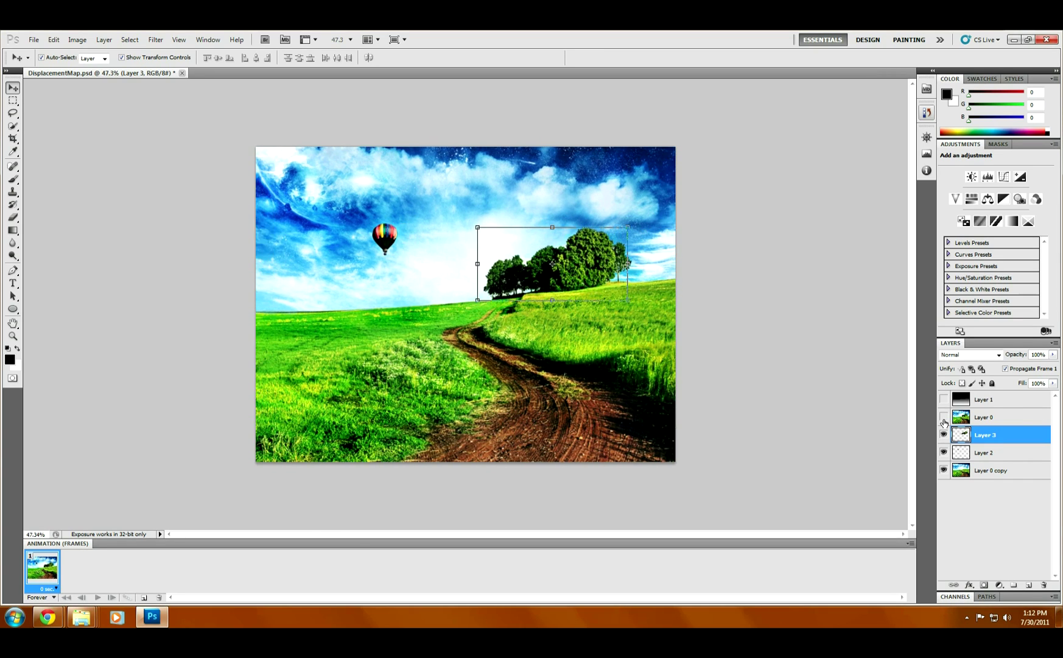
{"action": "left_click", "coordinate": [944, 418]}
{"action": "left_click", "coordinate": [944, 417]}
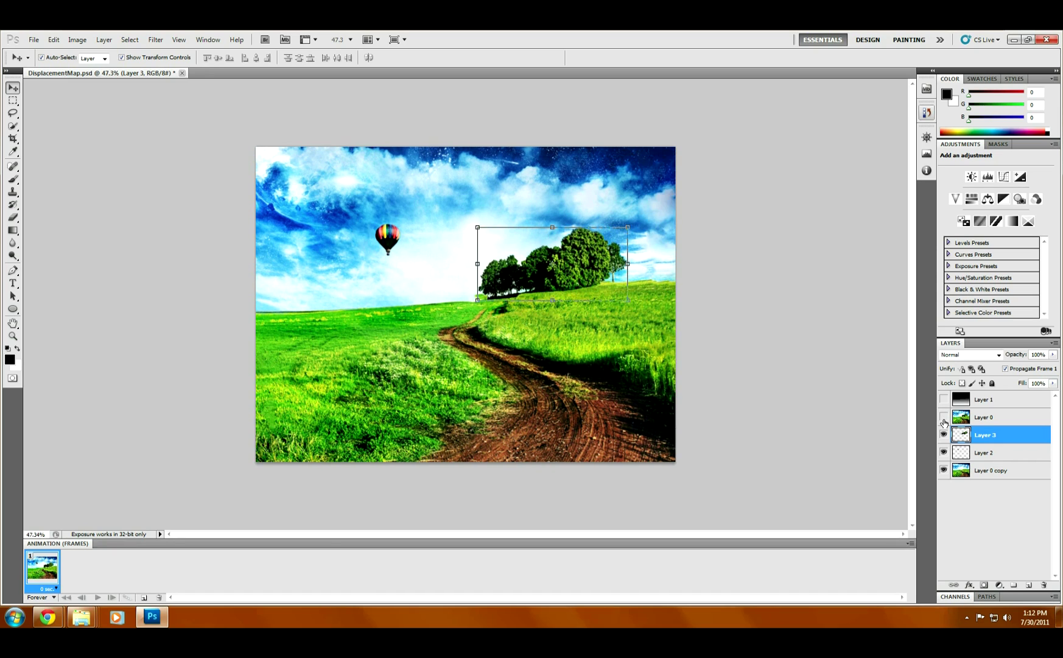
Step: Compare the views with and without Layer 0, then nudge the balloon on Layer 2 20 px to the left with Layer 0 hidden
{"action": "left_click", "coordinate": [944, 418]}
{"action": "left_click", "coordinate": [944, 417]}
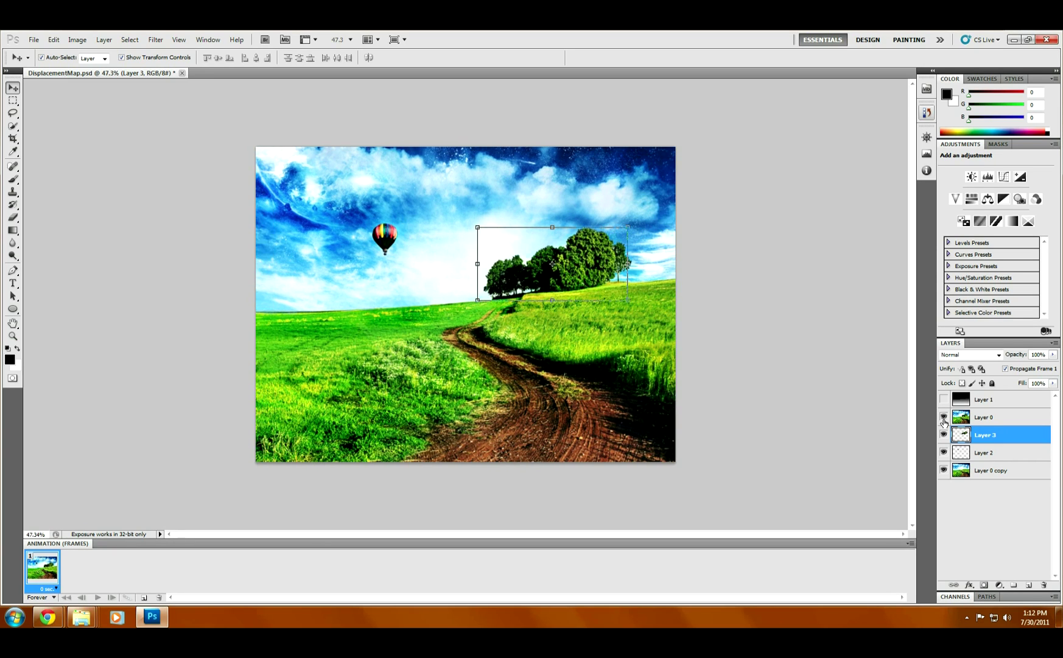
{"action": "left_click", "coordinate": [944, 418]}
{"action": "left_click", "coordinate": [945, 418]}
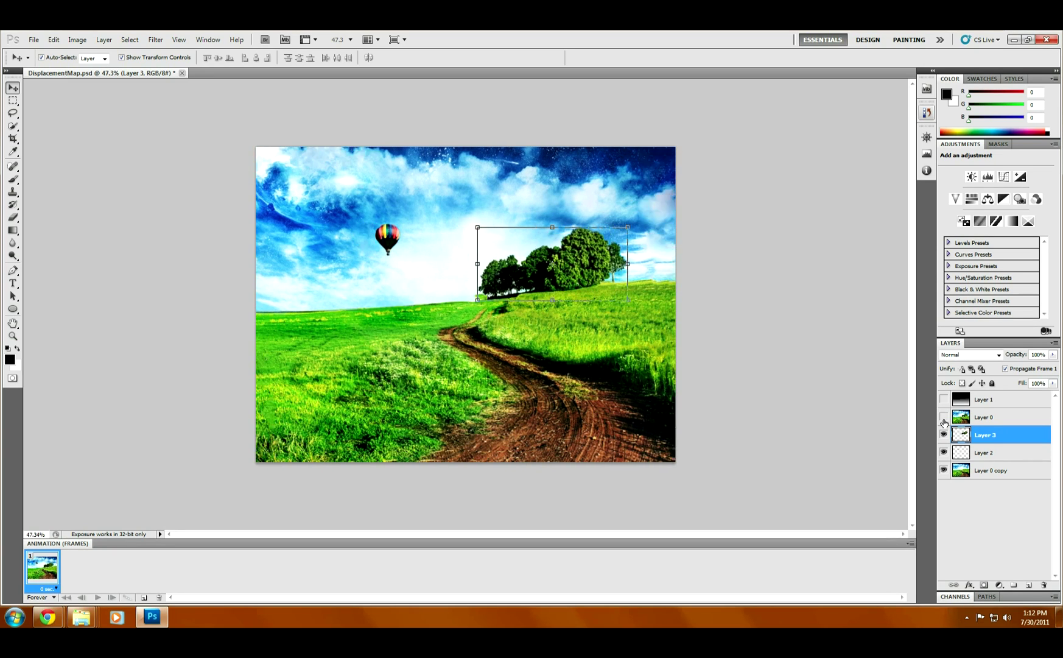
{"action": "left_click", "coordinate": [985, 452]}
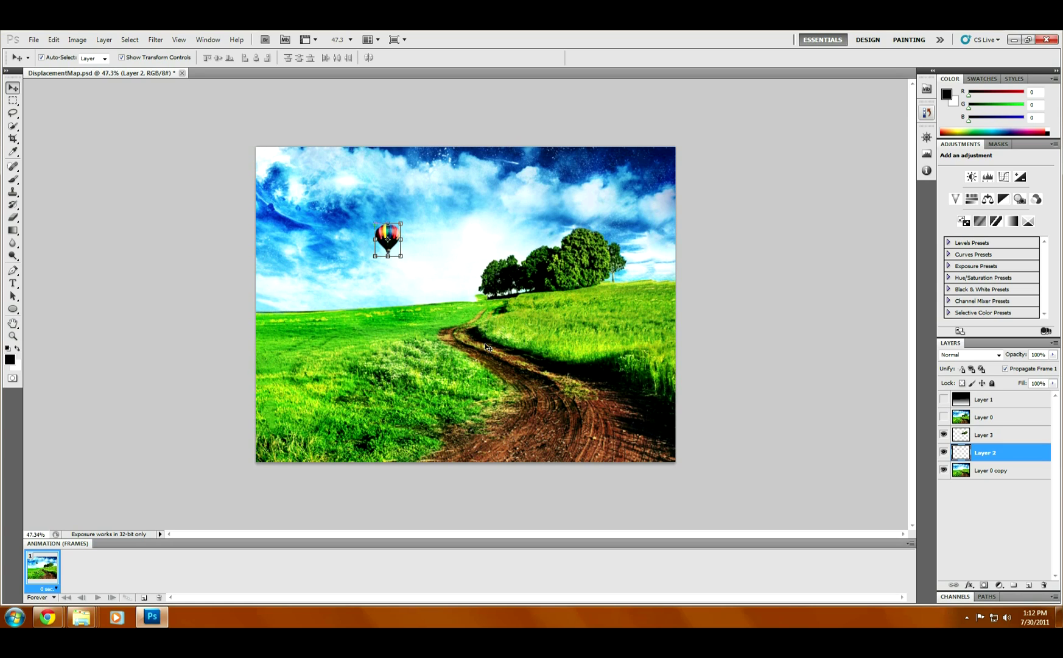
{"action": "key", "text": "shift+Left"}
{"action": "key", "text": "shift+Left"}
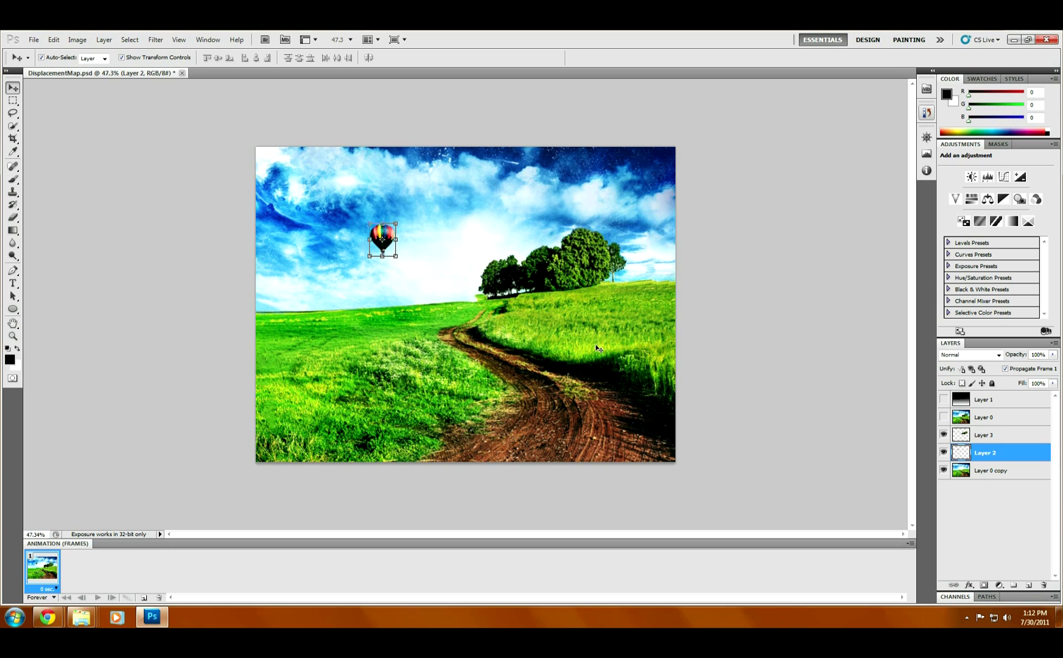
Step: Toggle Layer 0's visibility repeatedly to compare the balloon's position in the two views
{"action": "left_click", "coordinate": [944, 417]}
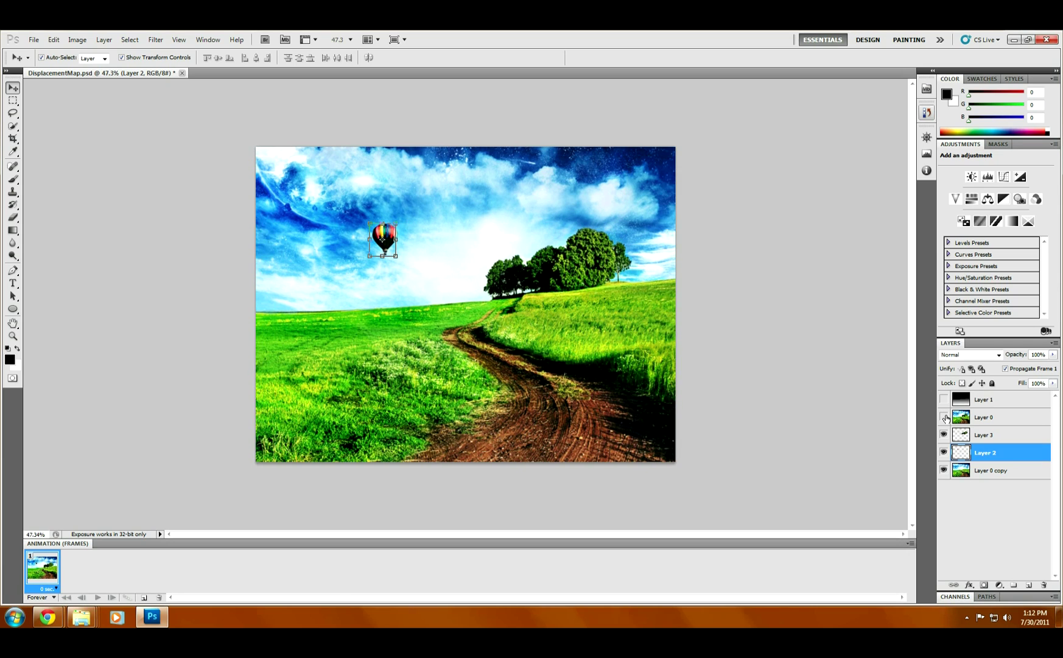
{"action": "left_click", "coordinate": [944, 417]}
{"action": "left_click", "coordinate": [944, 417]}
{"action": "left_click", "coordinate": [944, 417]}
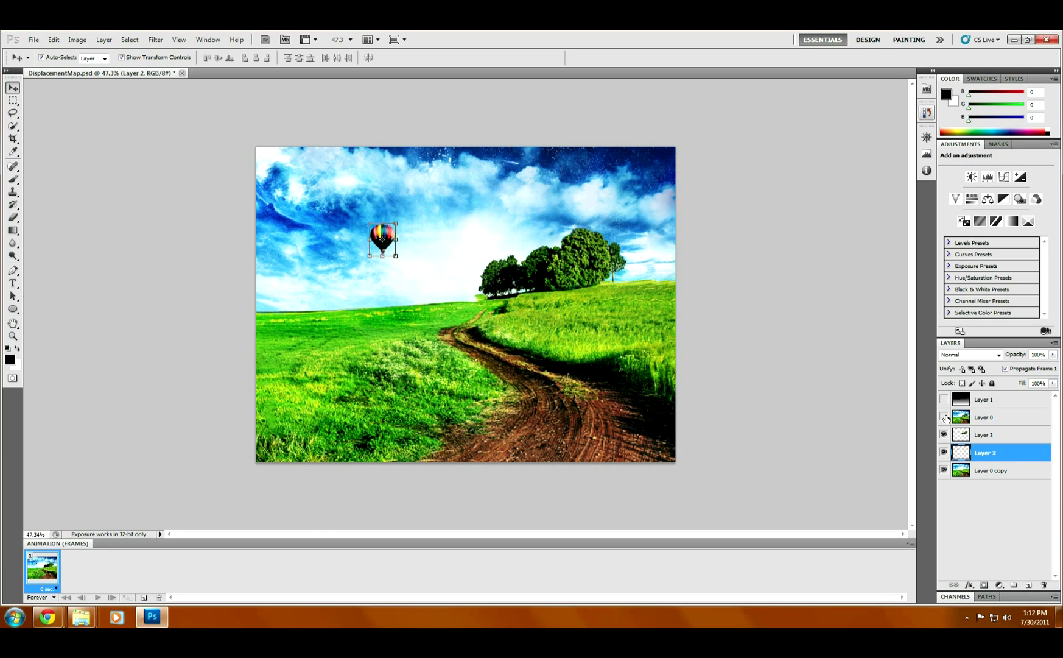
{"action": "left_click", "coordinate": [944, 417]}
{"action": "left_click", "coordinate": [944, 417]}
{"action": "left_click", "coordinate": [944, 417]}
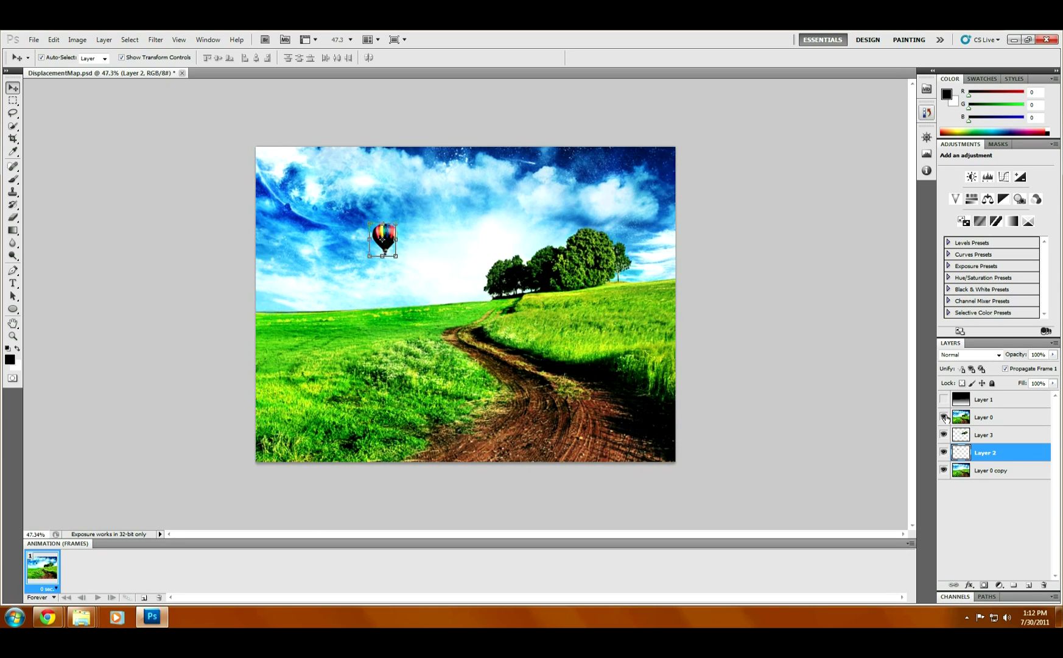
{"action": "left_click", "coordinate": [944, 417]}
{"action": "left_click", "coordinate": [944, 417]}
{"action": "left_click", "coordinate": [945, 417]}
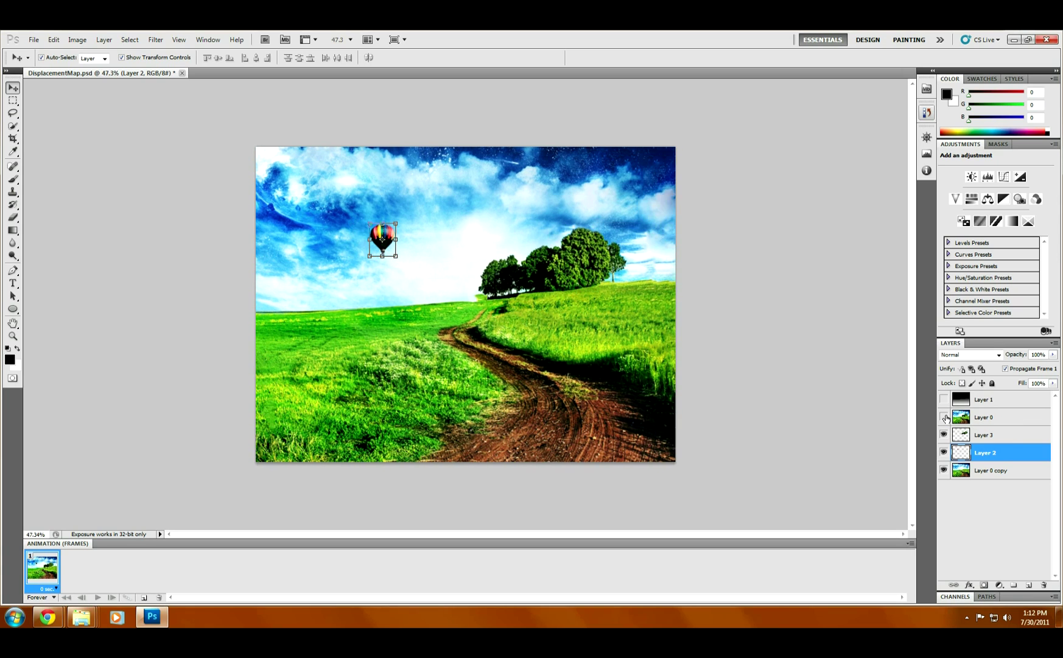
{"action": "left_click", "coordinate": [944, 418]}
{"action": "left_click", "coordinate": [944, 418]}
{"action": "left_click", "coordinate": [944, 417]}
{"action": "left_click", "coordinate": [944, 418]}
{"action": "left_click", "coordinate": [944, 417]}
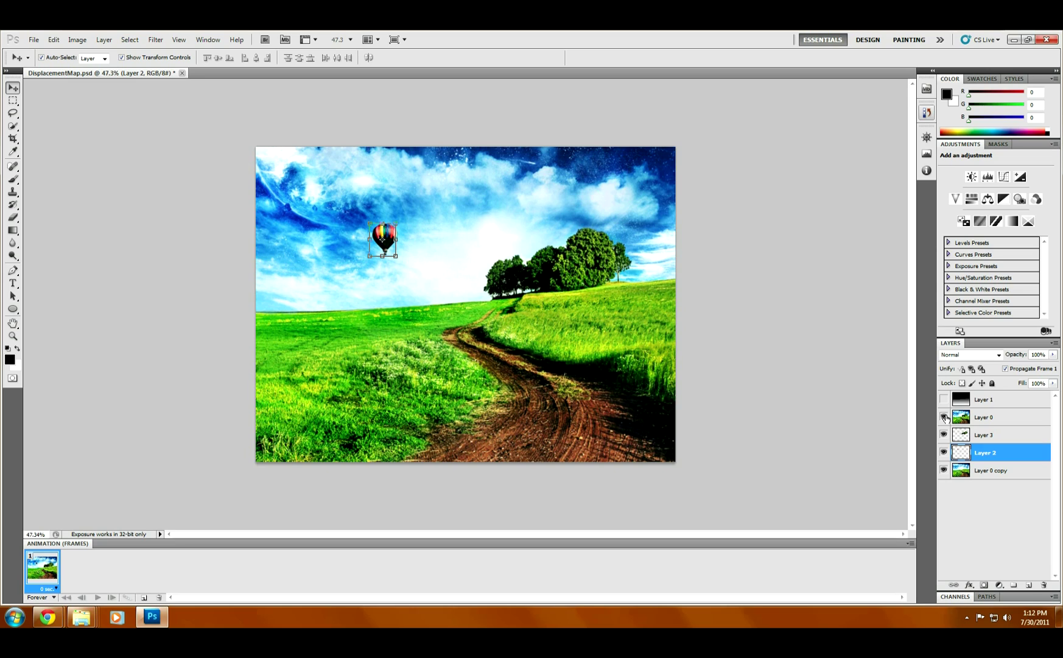
{"action": "left_click", "coordinate": [944, 418]}
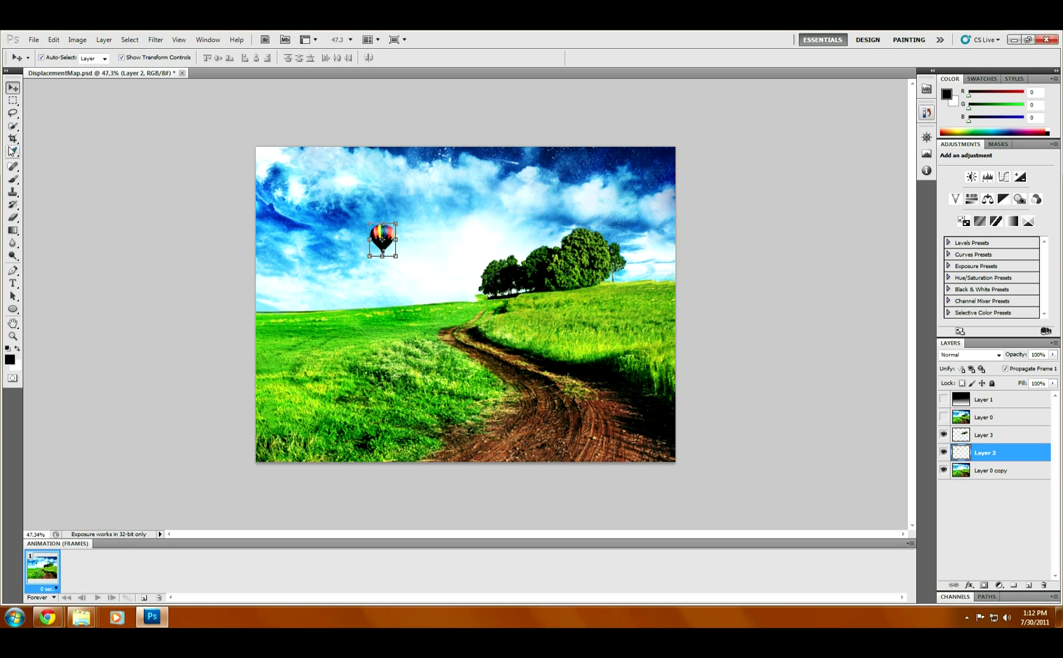
Step: Paint over the green smudge beside the leftmost tree on Layer 0 copy with the Brush, using a pale sky colour sampled next to it
{"action": "scroll", "coordinate": [472, 300], "scroll_direction": "up", "scroll_amount": 5}
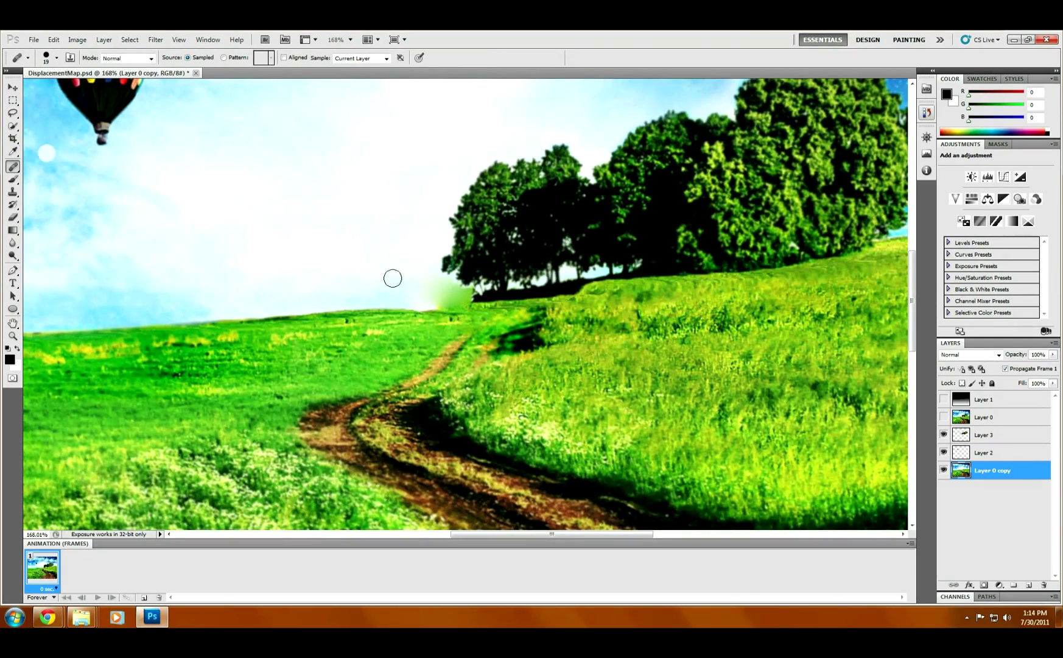
{"action": "scroll", "coordinate": [420, 297], "scroll_direction": "up", "scroll_amount": 3}
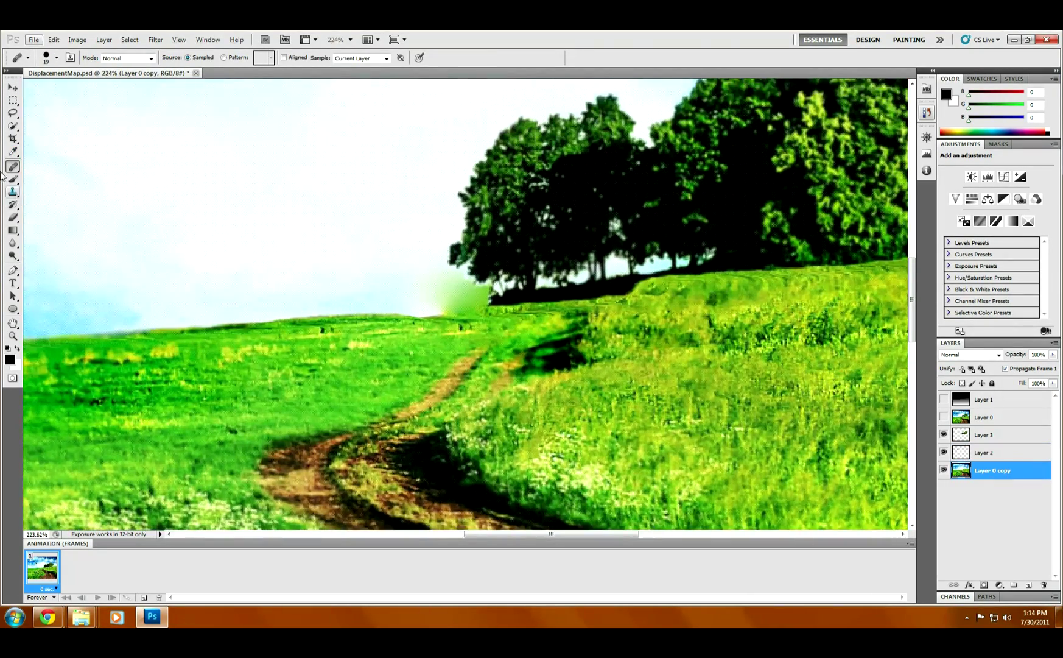
{"action": "key", "text": "i"}
{"action": "left_click", "coordinate": [413, 289]}
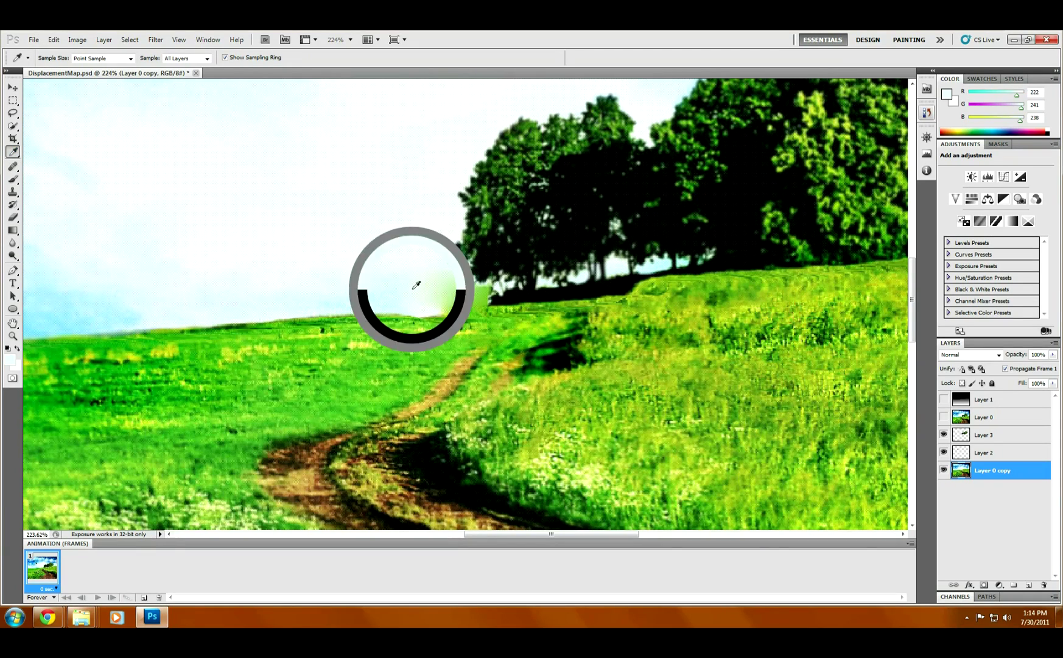
{"action": "left_click", "coordinate": [13, 180]}
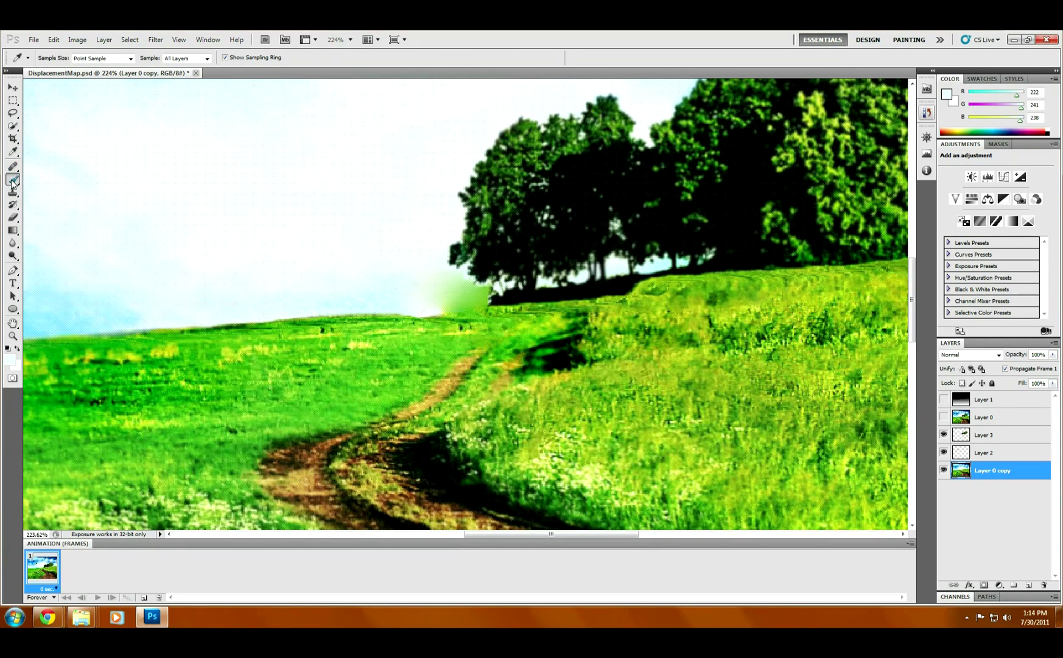
{"action": "left_click", "coordinate": [57, 61]}
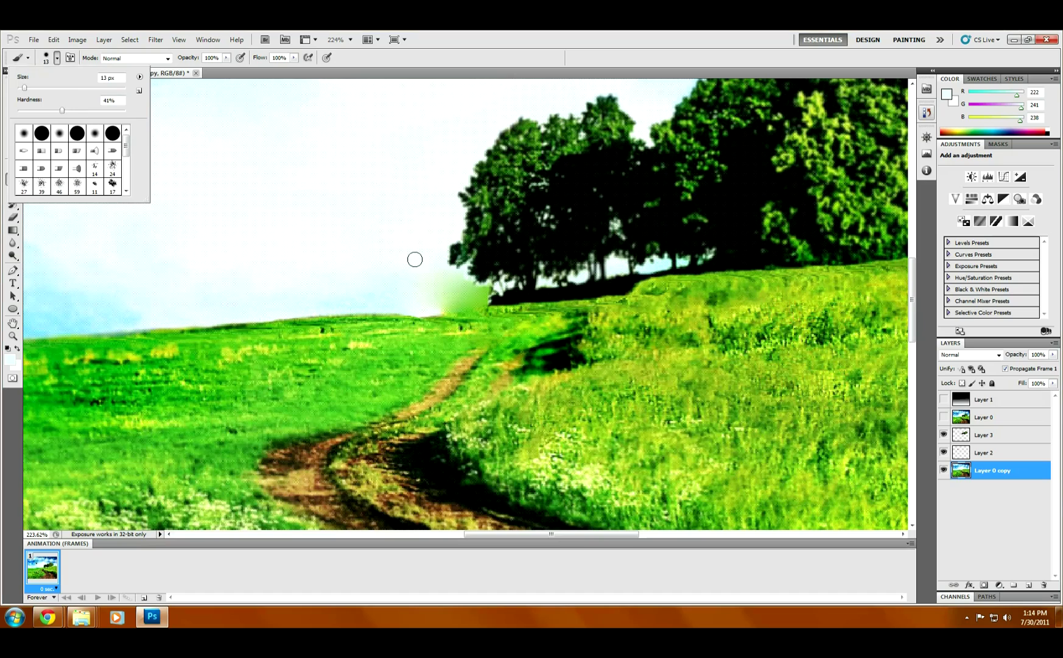
{"action": "left_click", "coordinate": [436, 281]}
{"action": "mouse_move", "coordinate": [443, 268]}
{"action": "left_mouse_down"}
{"action": "mouse_move", "coordinate": [483, 287]}
{"action": "mouse_move", "coordinate": [434, 294]}
{"action": "mouse_move", "coordinate": [493, 292]}
{"action": "mouse_move", "coordinate": [423, 299]}
{"action": "left_mouse_up"}
Step: Toggle Layer 0's visibility repeatedly over the whole image to check the 3D shift between the two views, ending with it hidden
{"action": "key", "text": "ctrl+0"}
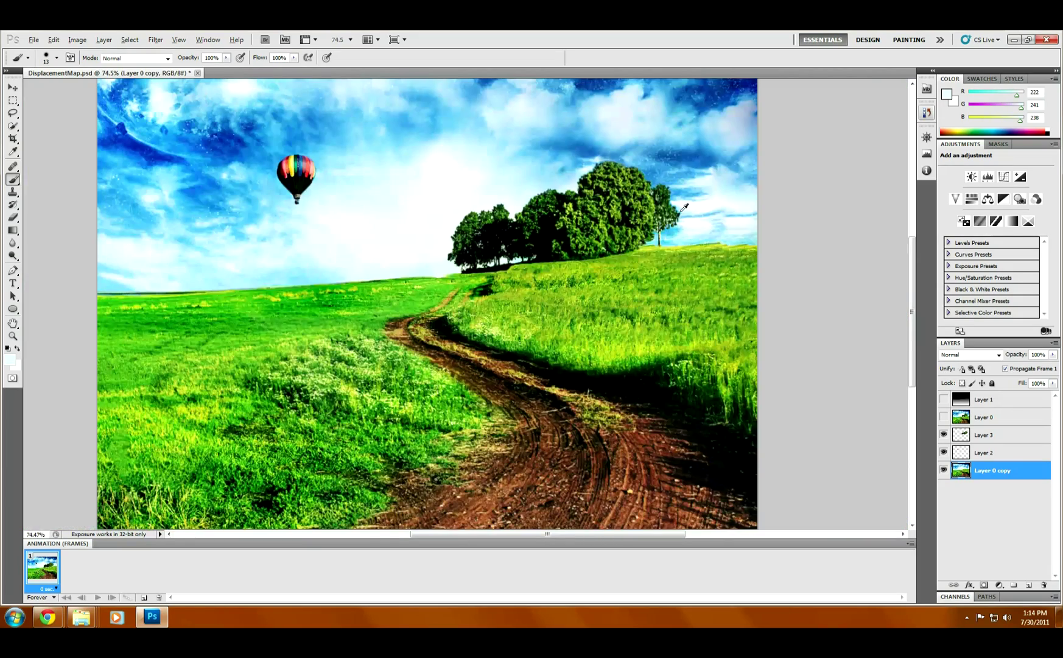
{"action": "key", "text": "alt"}
{"action": "left_click", "coordinate": [944, 417]}
{"action": "left_click", "coordinate": [944, 417]}
{"action": "left_click", "coordinate": [944, 417]}
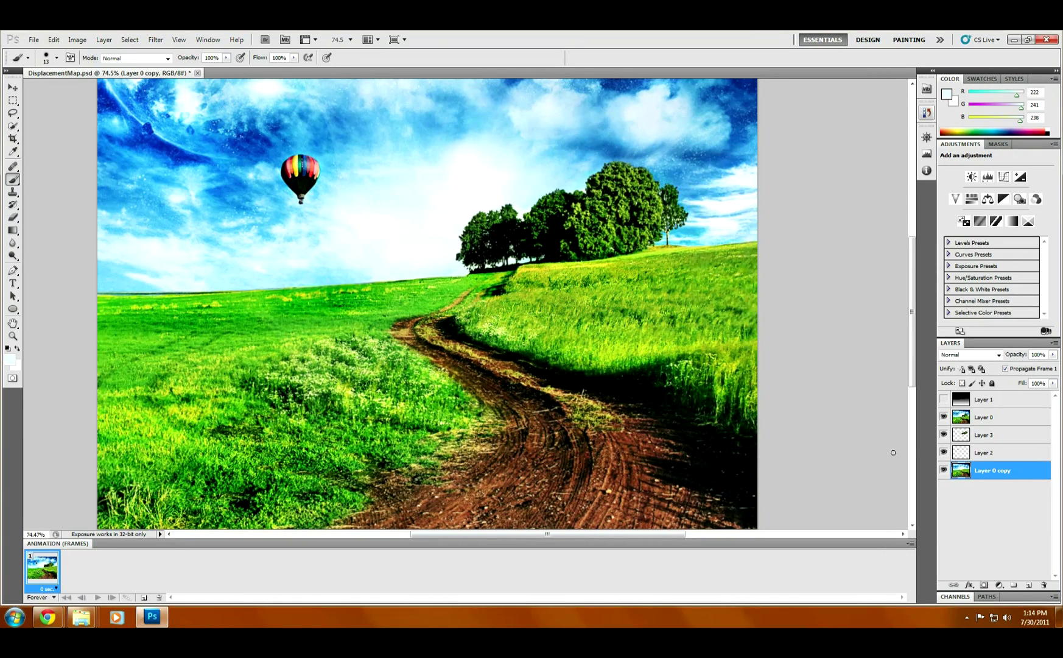
{"action": "scroll", "coordinate": [739, 327], "scroll_direction": "down", "scroll_amount": 5}
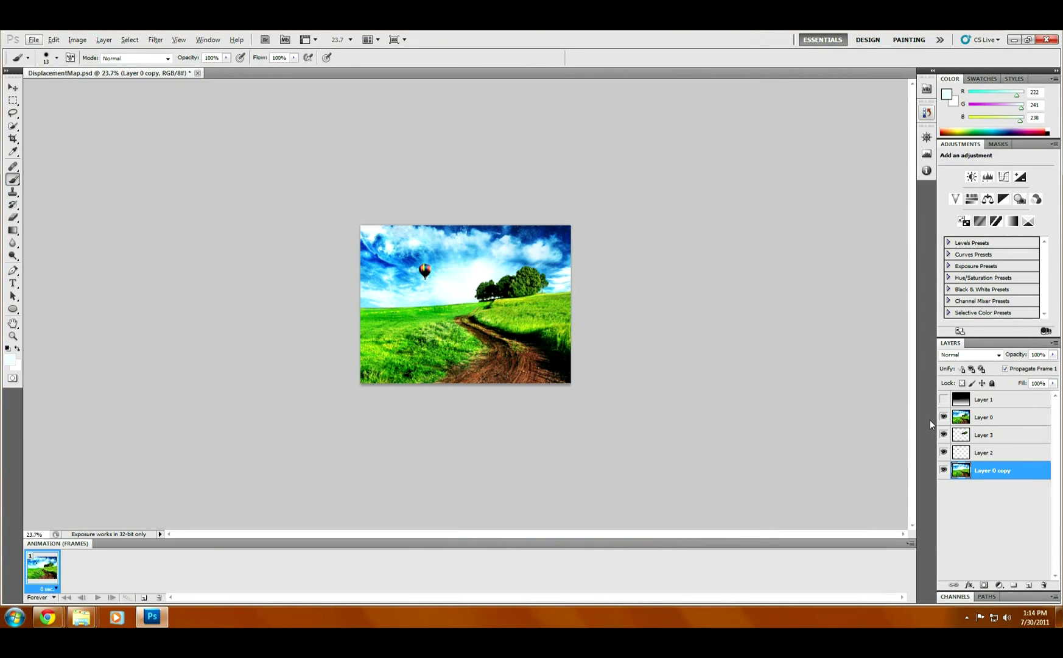
{"action": "left_click", "coordinate": [944, 418]}
{"action": "left_click", "coordinate": [944, 417]}
{"action": "left_click", "coordinate": [944, 417]}
{"action": "left_click", "coordinate": [944, 417]}
{"action": "left_click", "coordinate": [945, 417]}
{"action": "left_click", "coordinate": [944, 418]}
{"action": "left_click", "coordinate": [944, 418]}
{"action": "left_click", "coordinate": [944, 418]}
{"action": "left_click", "coordinate": [944, 418]}
{"action": "left_click", "coordinate": [944, 418]}
{"action": "left_click", "coordinate": [945, 418]}
{"action": "left_click", "coordinate": [944, 418]}
{"action": "left_click", "coordinate": [945, 417]}
{"action": "left_click", "coordinate": [944, 417]}
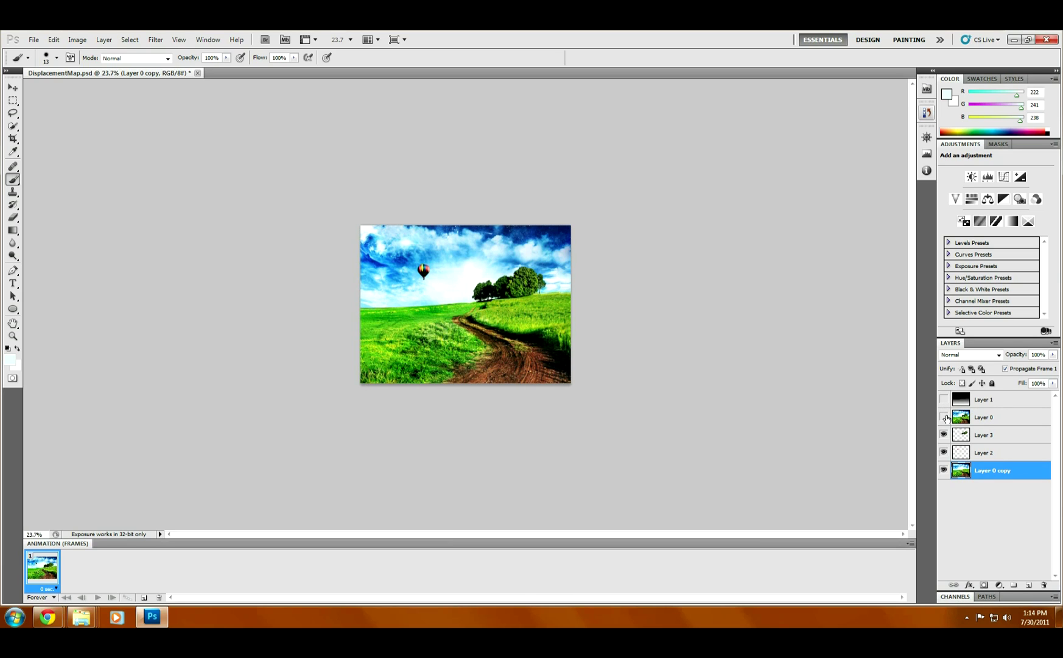
{"action": "left_click", "coordinate": [944, 418]}
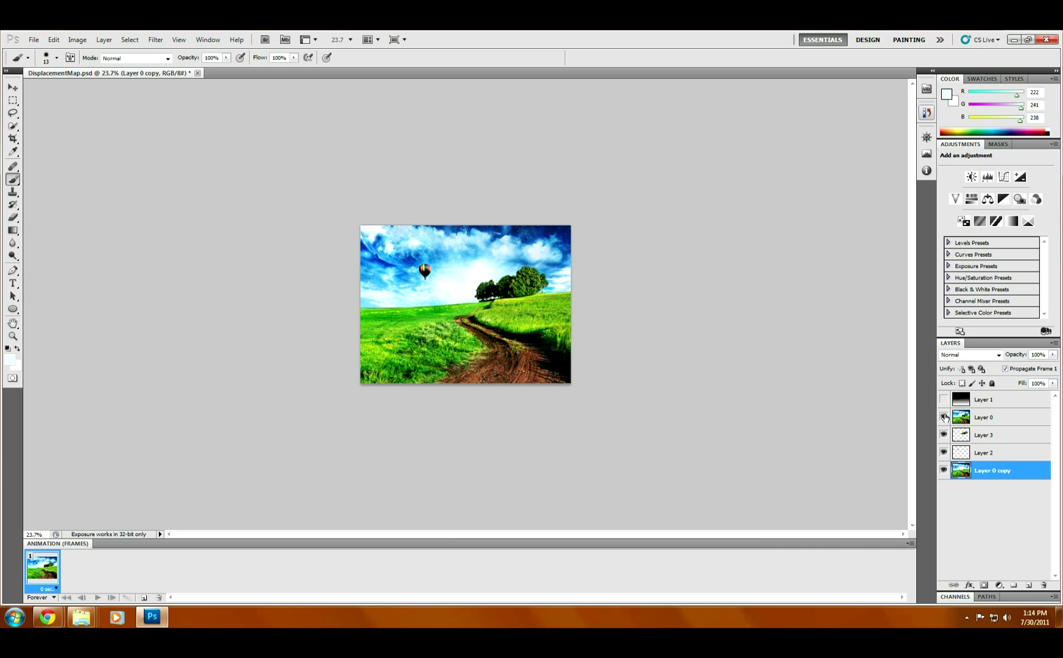
{"action": "left_click", "coordinate": [945, 418]}
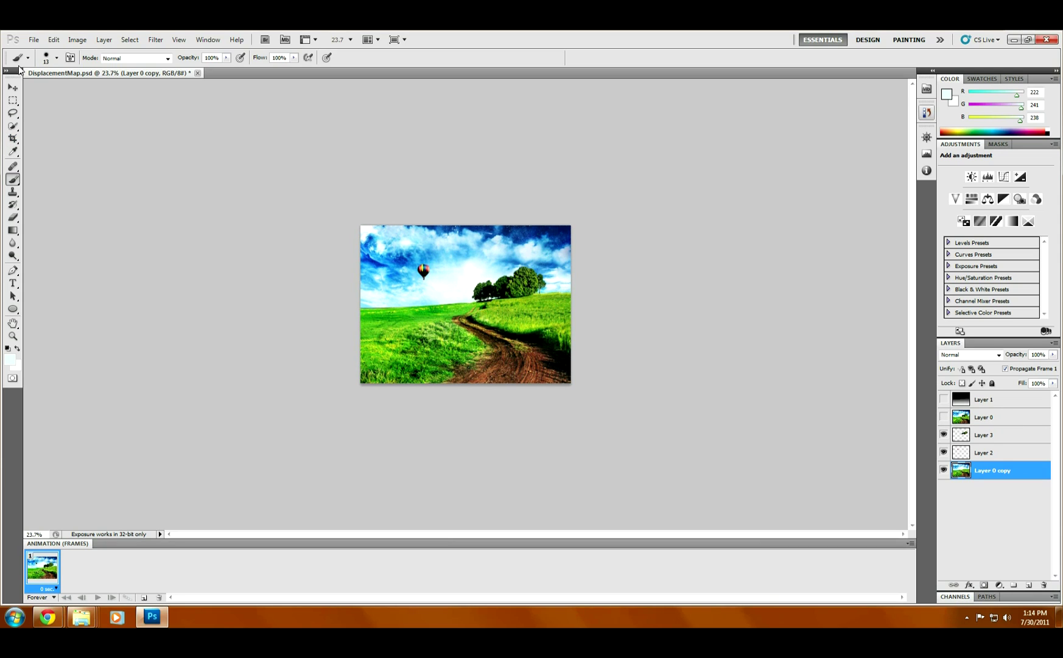
Step: Save the view with Layer 0 hidden to the Desktop as the JPEG Left.jpg at quality 10
{"action": "left_click", "coordinate": [34, 40]}
{"action": "left_click", "coordinate": [77, 208]}
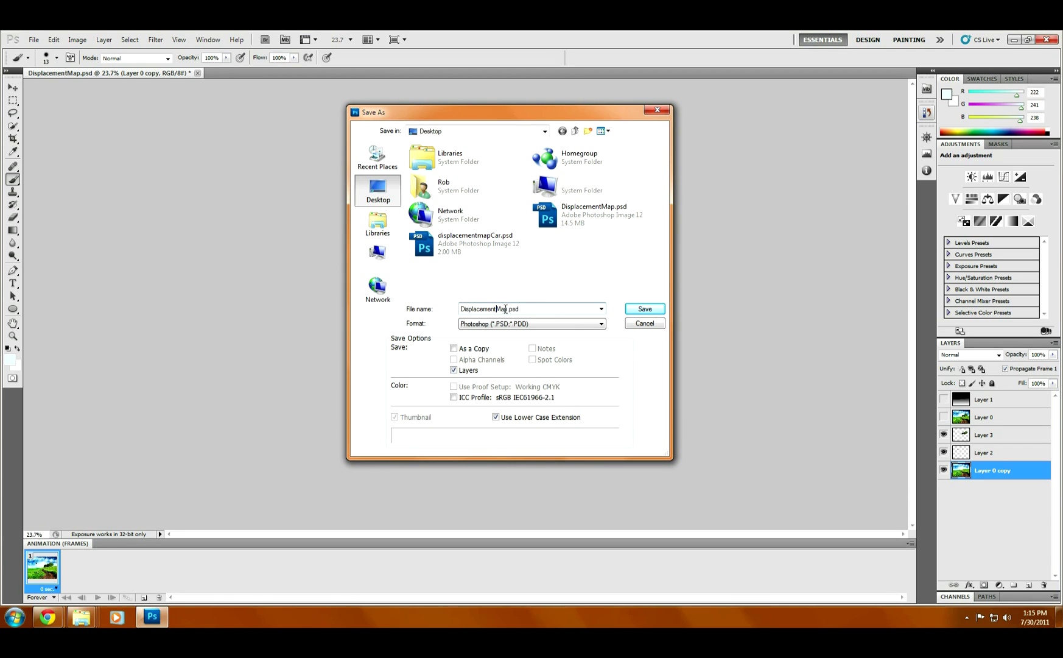
{"action": "left_click", "coordinate": [518, 324]}
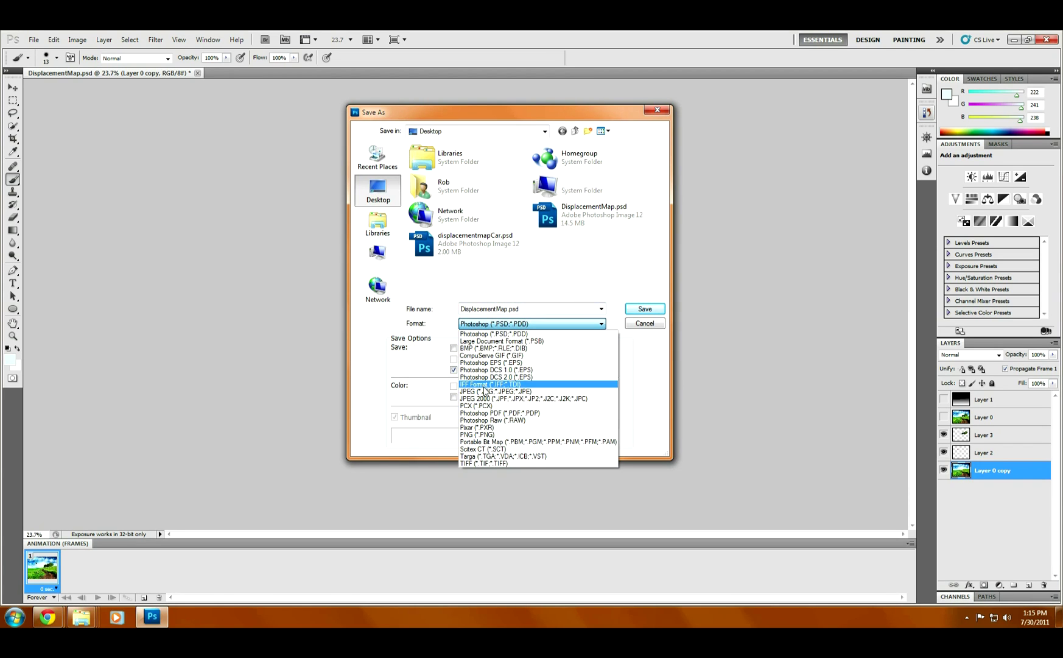
{"action": "left_click", "coordinate": [488, 391]}
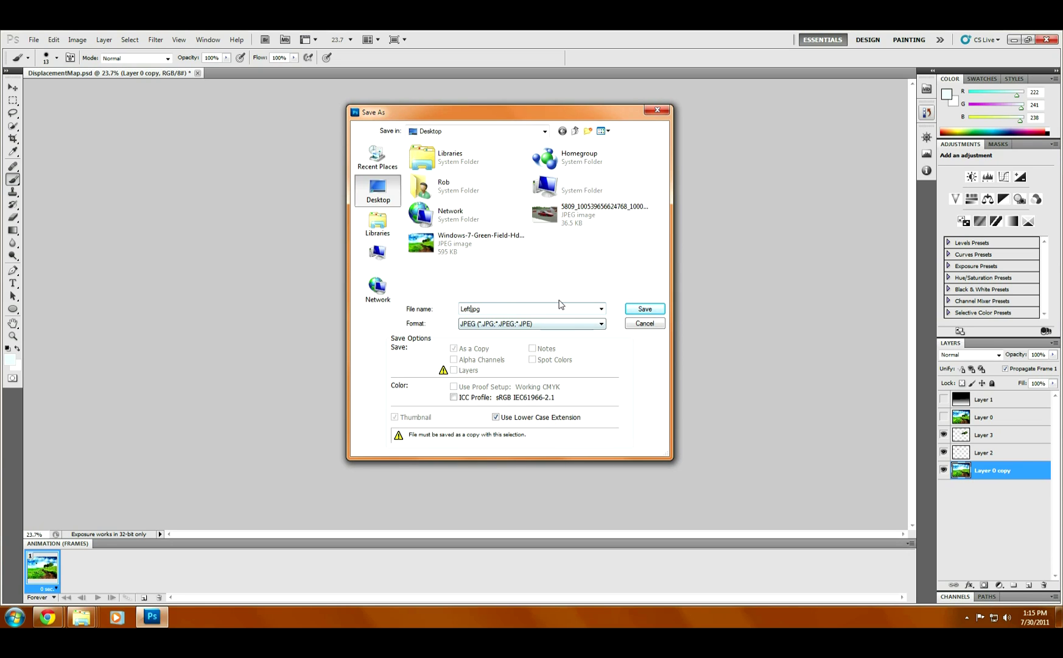
{"action": "left_click", "coordinate": [655, 312]}
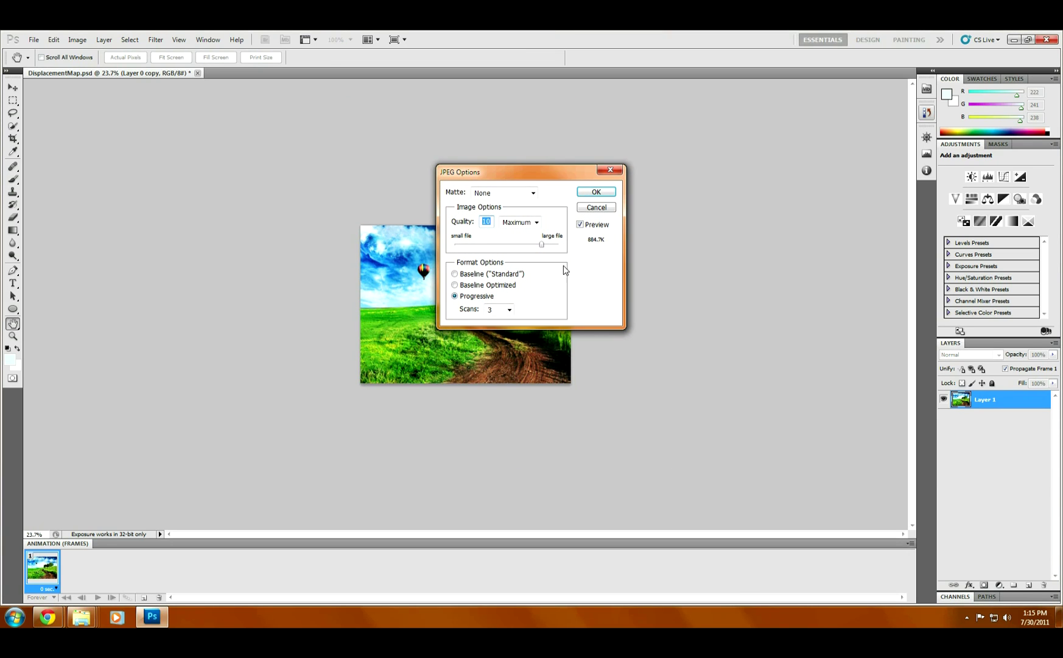
{"action": "left_click", "coordinate": [594, 194]}
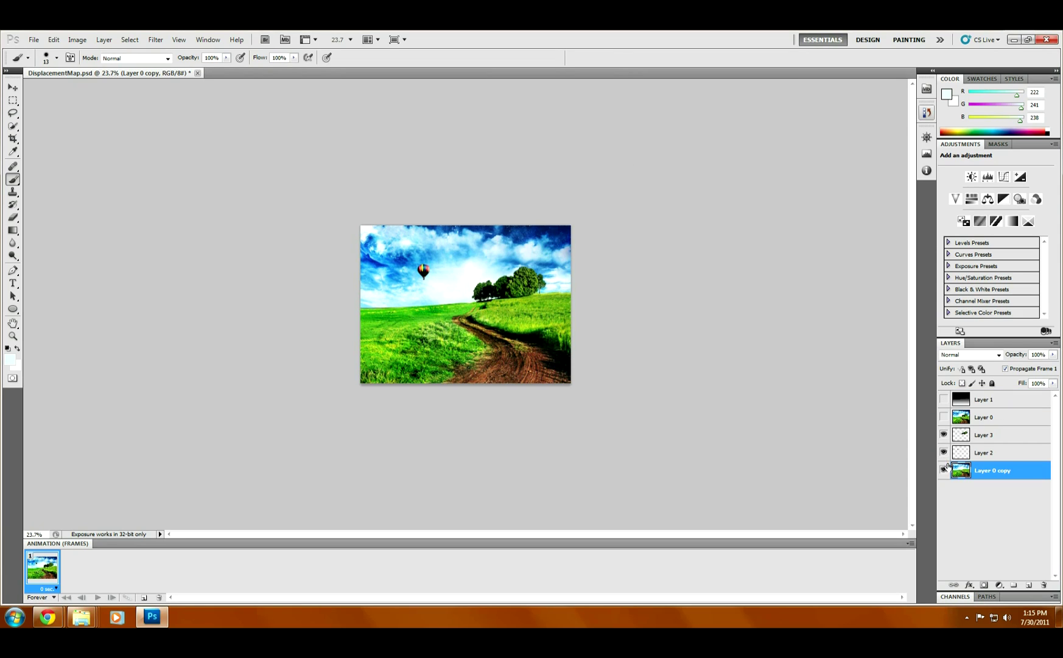
Step: Show Layer 0 and save this view to the Desktop as the JPEG Right.jpg at quality 10
{"action": "left_click", "coordinate": [944, 417]}
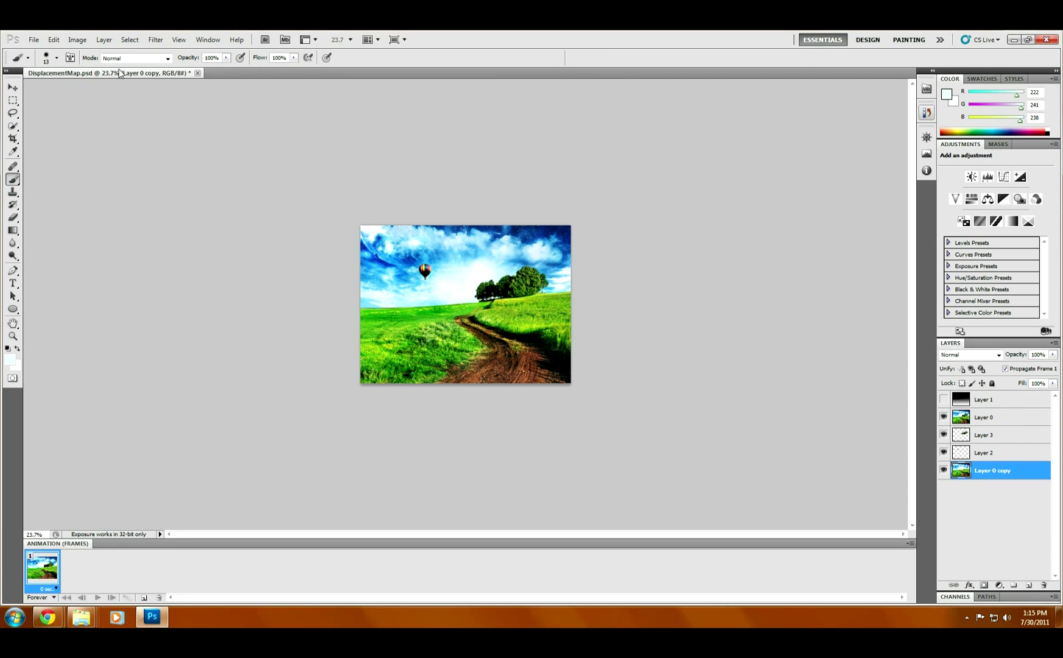
{"action": "left_click", "coordinate": [32, 40]}
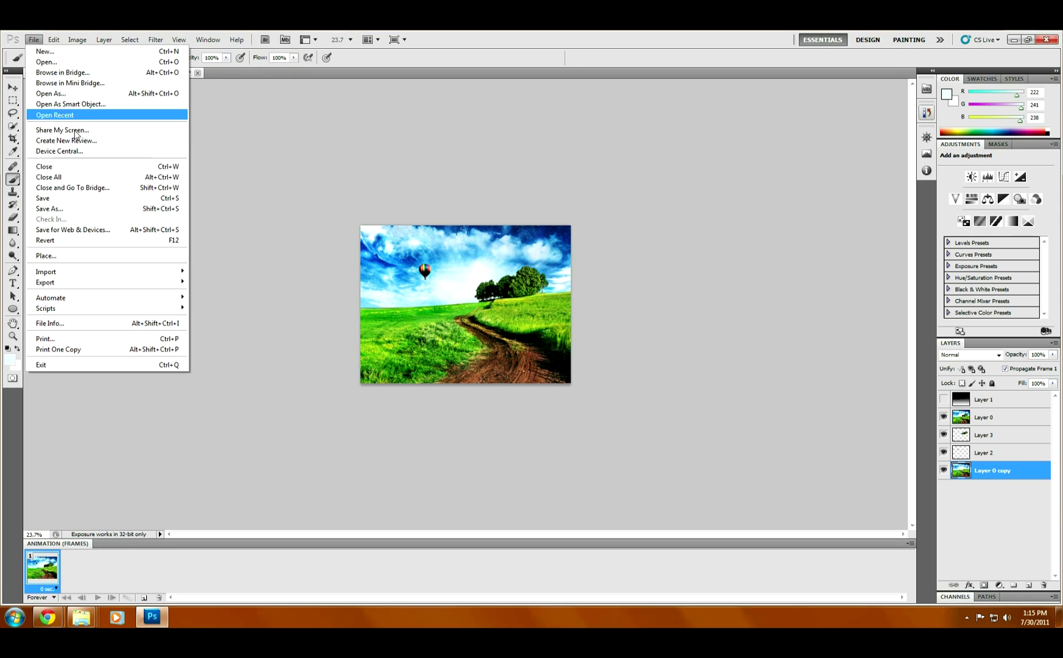
{"action": "left_click", "coordinate": [88, 207]}
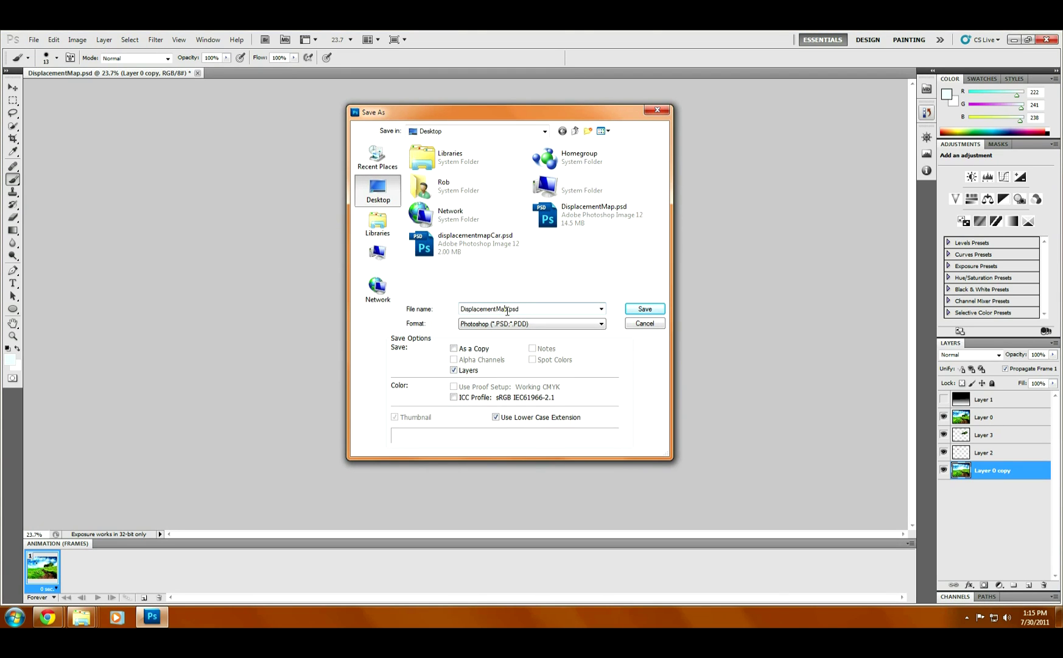
{"action": "left_click", "coordinate": [502, 323]}
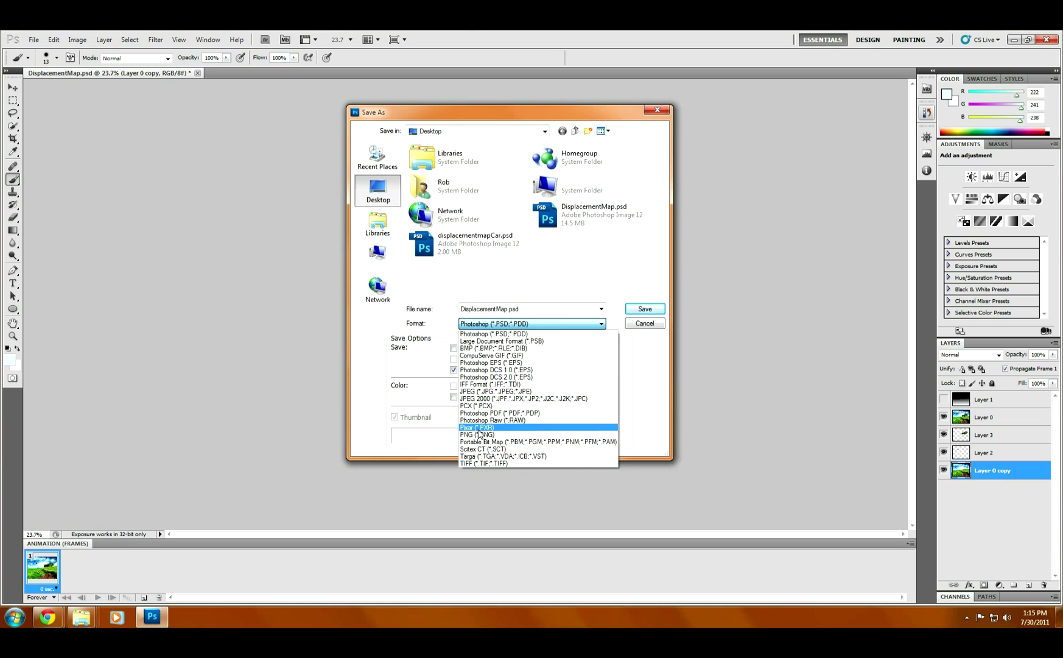
{"action": "left_click", "coordinate": [483, 392]}
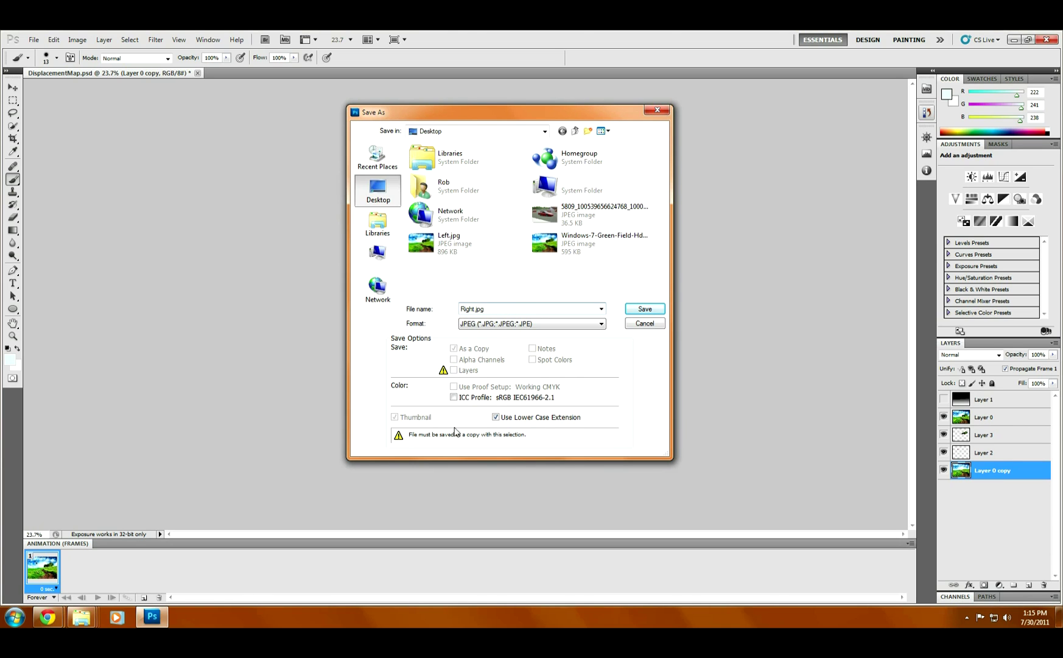
{"action": "left_click", "coordinate": [650, 312]}
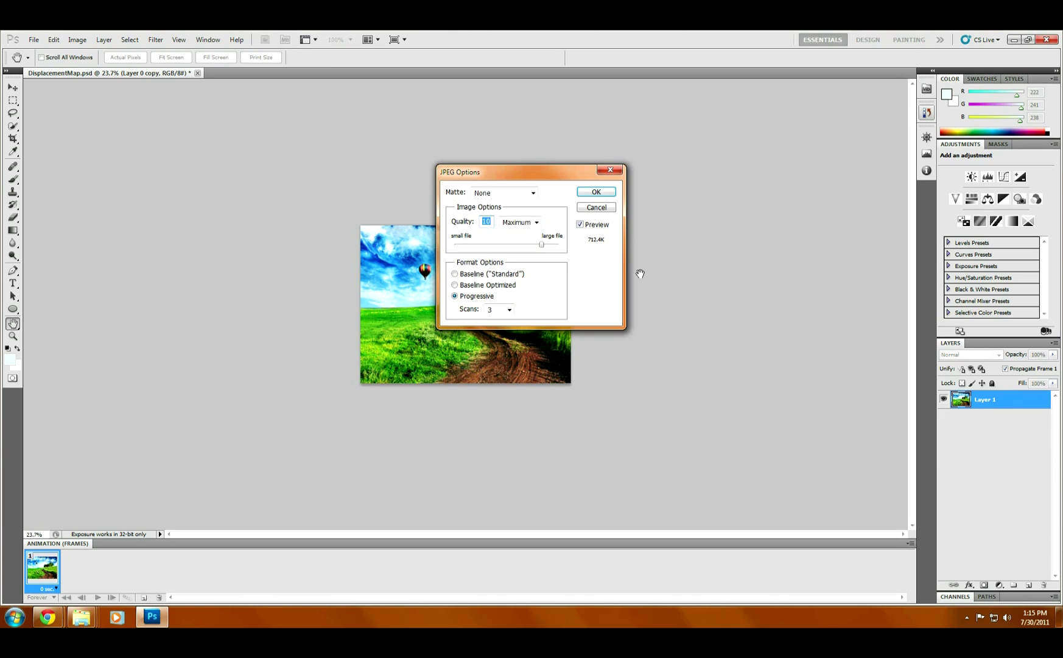
{"action": "left_click", "coordinate": [597, 193]}
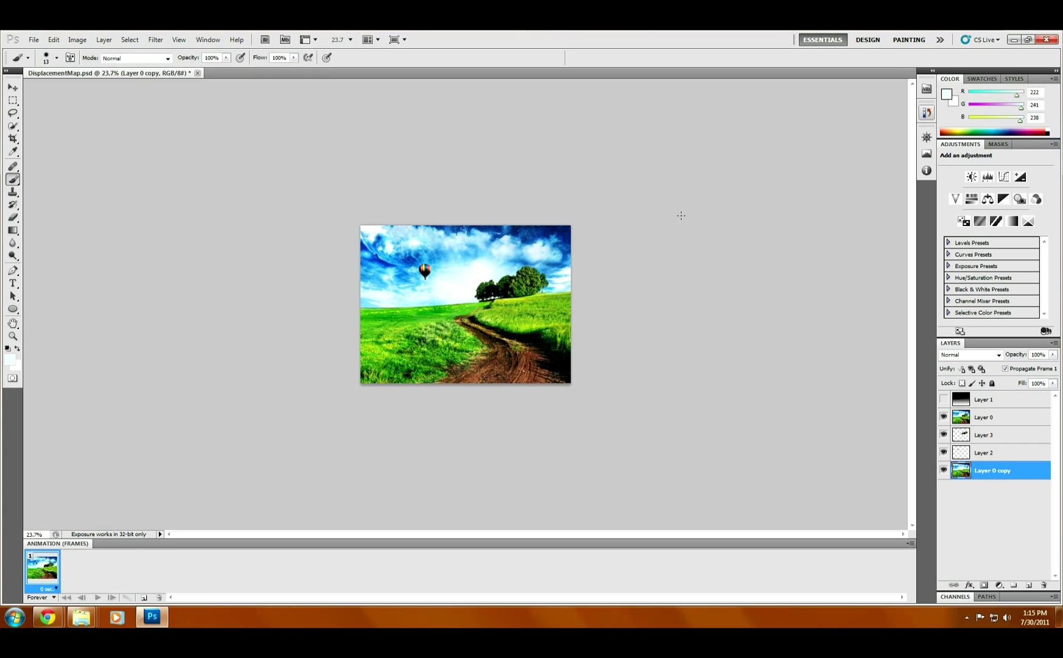
Step: Quit Photoshop without saving the changes to DisplacementMap.psd
{"action": "left_click", "coordinate": [1043, 40]}
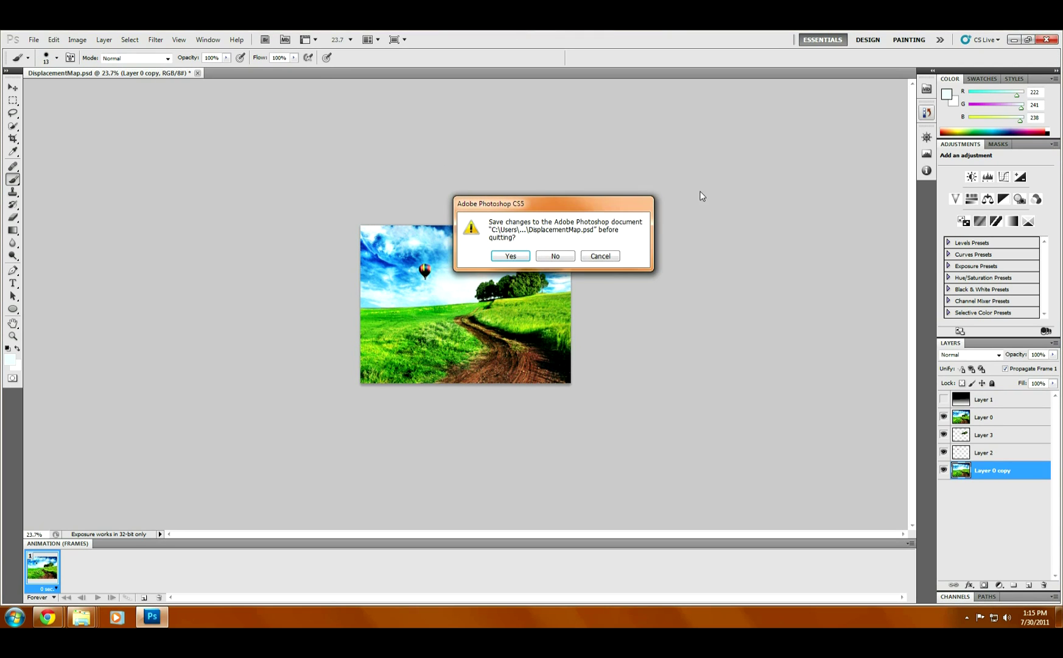
{"action": "left_click", "coordinate": [555, 256]}
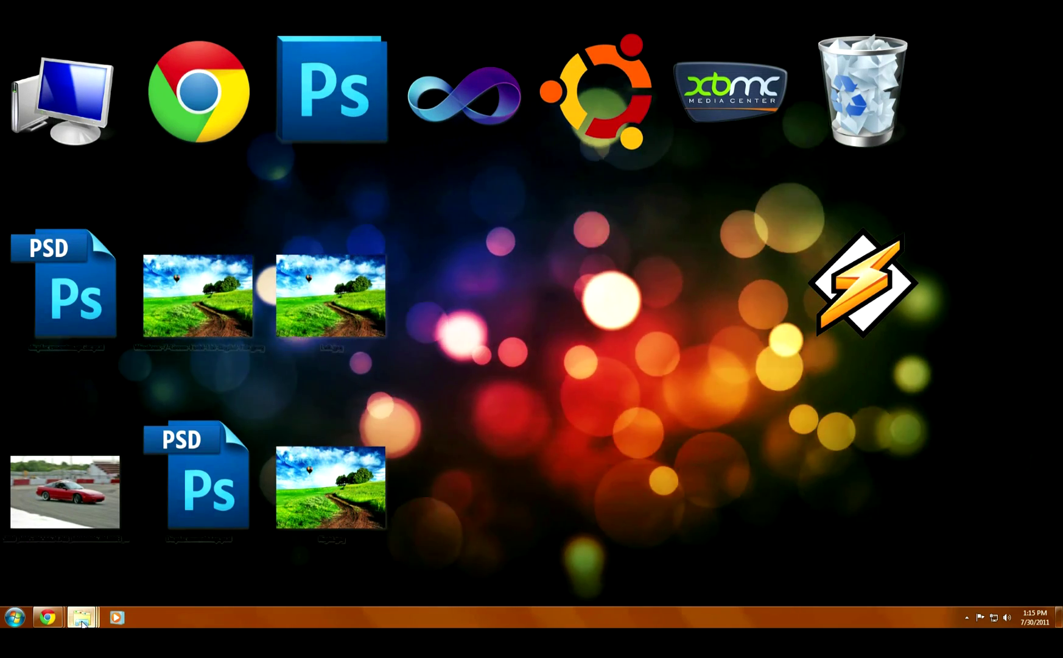
Step: Launch StereoPhoto Maker by running stphmkre.exe from the Documents library
{"action": "mouse_move", "coordinate": [82, 622]}
{"action": "left_click", "coordinate": [72, 558]}
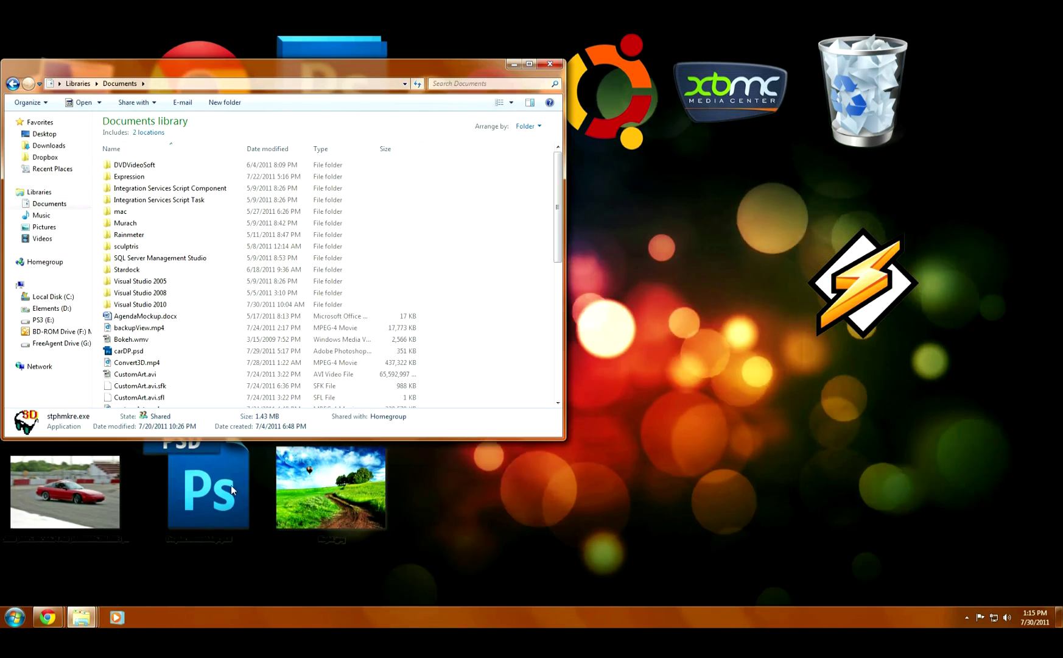
{"action": "left_click", "coordinate": [129, 339]}
{"action": "scroll", "coordinate": [130, 354], "scroll_direction": "down", "scroll_amount": 9}
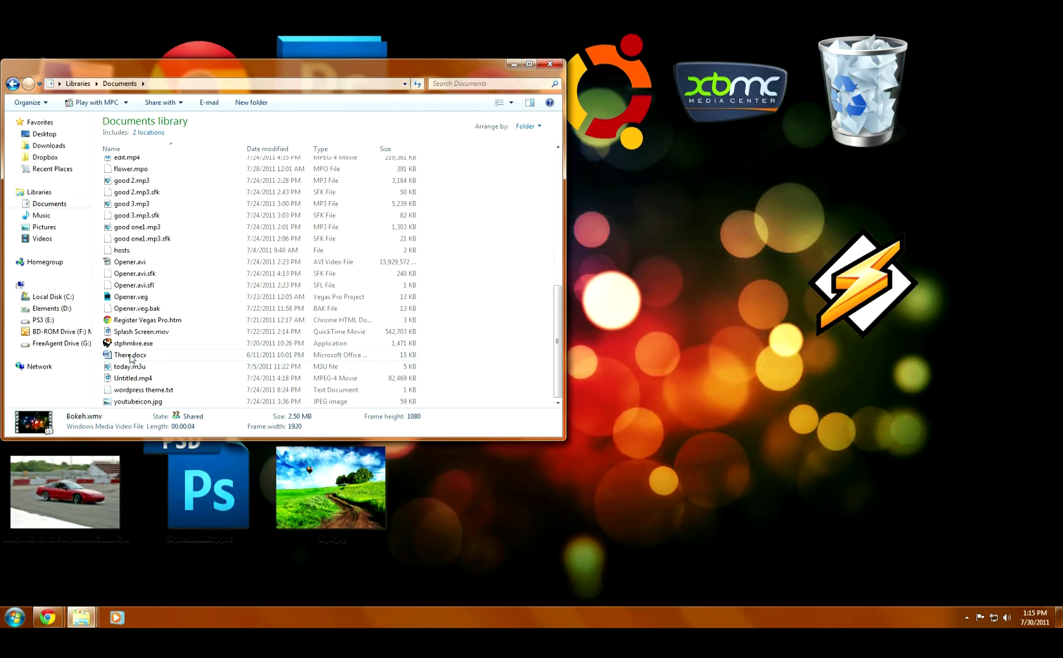
{"action": "double_click", "coordinate": [131, 343]}
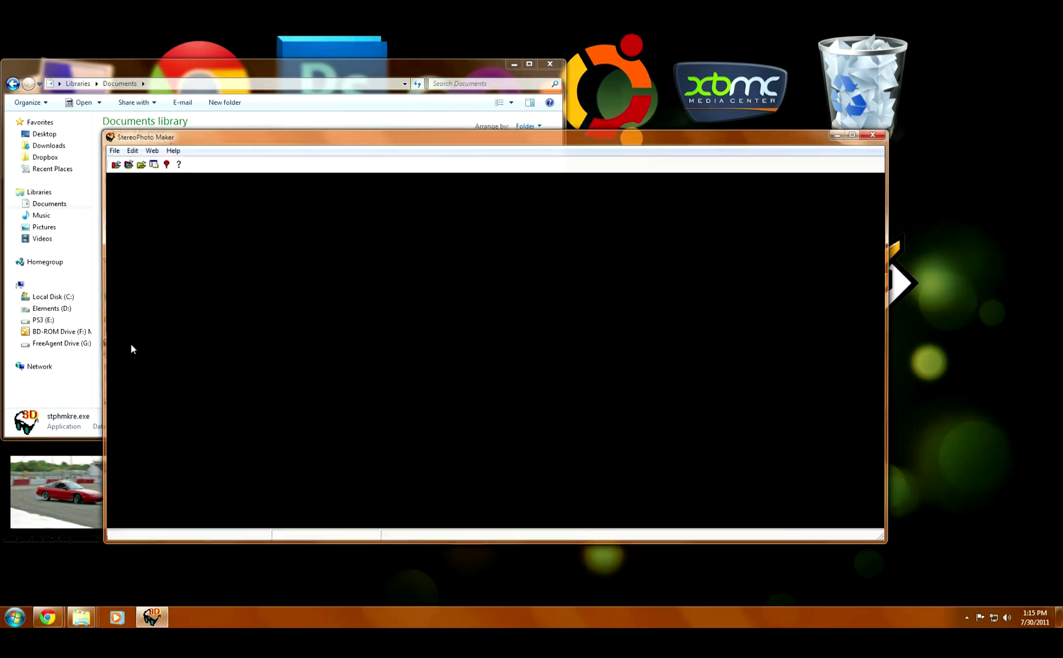
Step: Open Left.jpg and Right.jpg from the Desktop together as the left and right images
{"action": "left_click", "coordinate": [111, 149]}
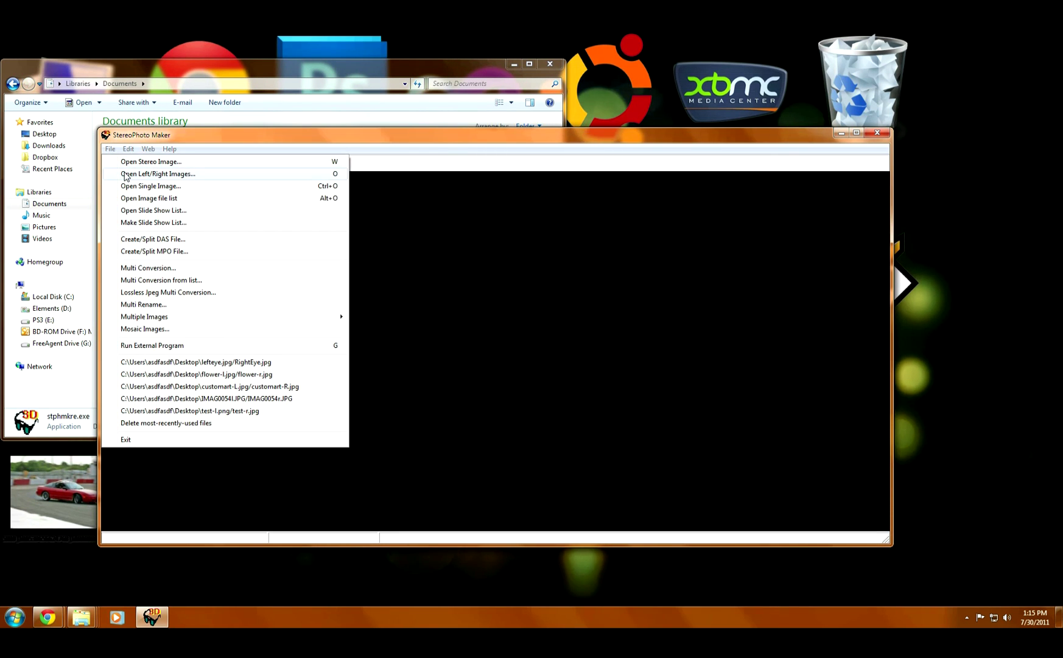
{"action": "left_click", "coordinate": [126, 175]}
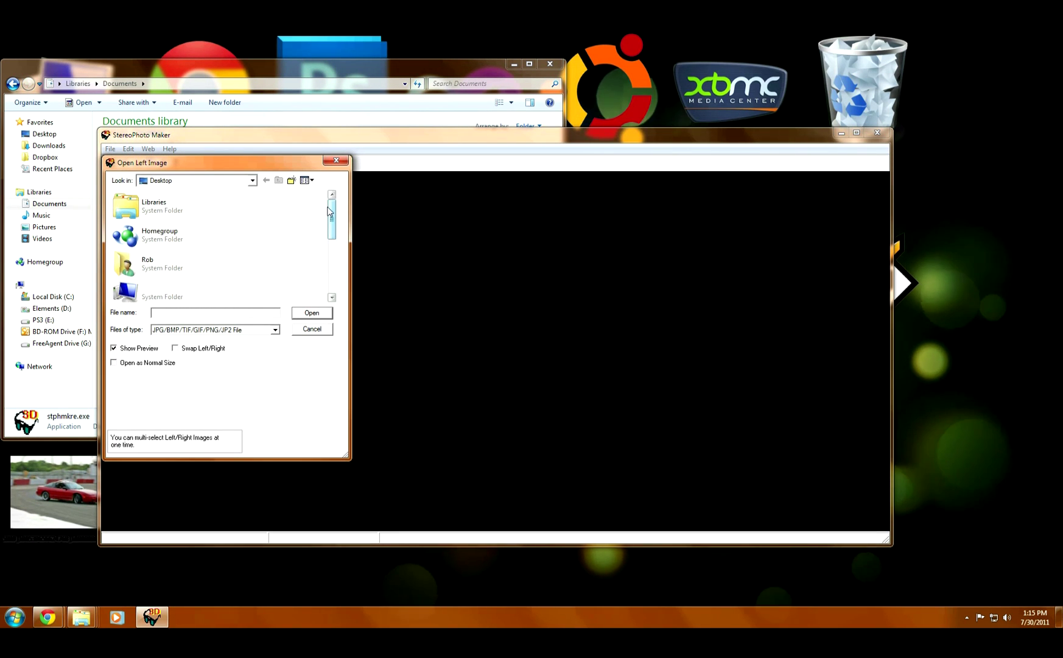
{"action": "scroll", "coordinate": [319, 204], "scroll_direction": "down", "scroll_amount": 3}
{"action": "left_click", "coordinate": [169, 233]}
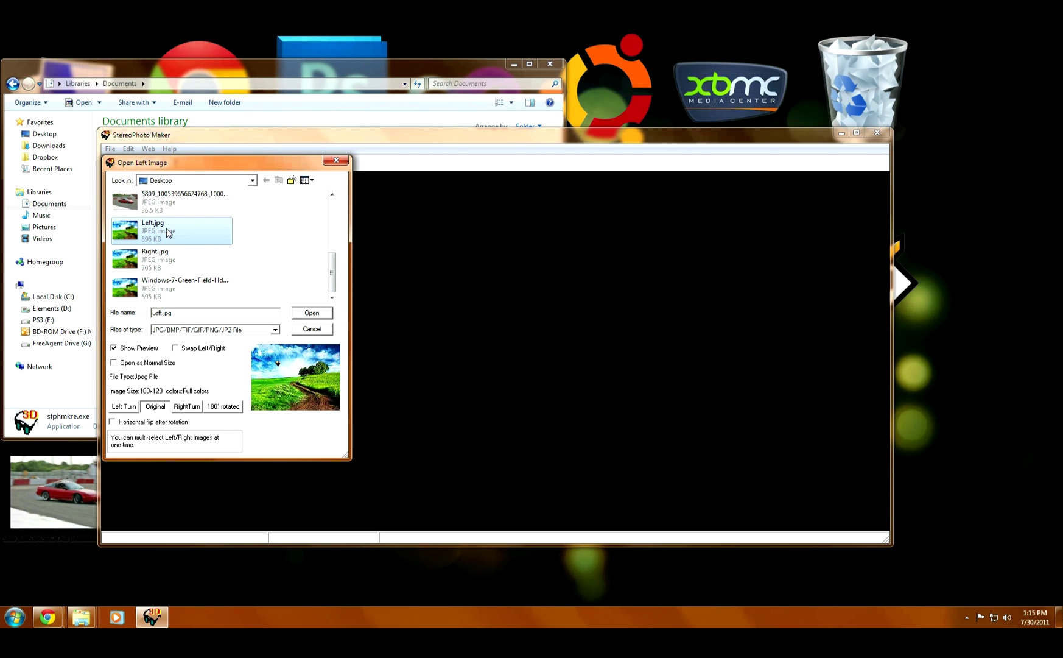
{"action": "left_click", "coordinate": [160, 259], "text": "ctrl"}
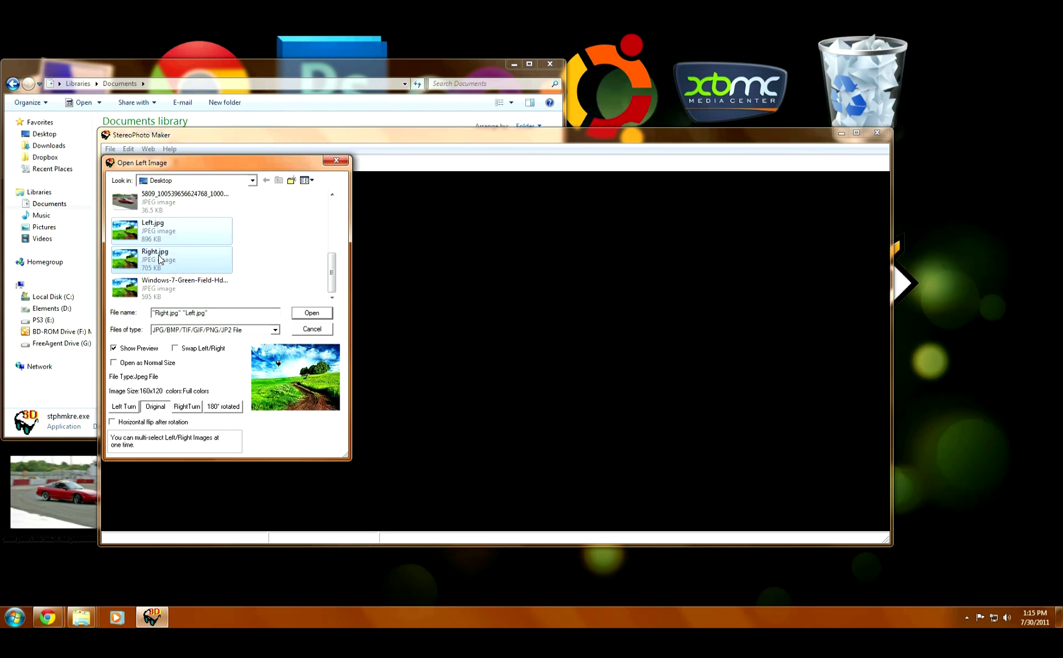
{"action": "left_click", "coordinate": [312, 313]}
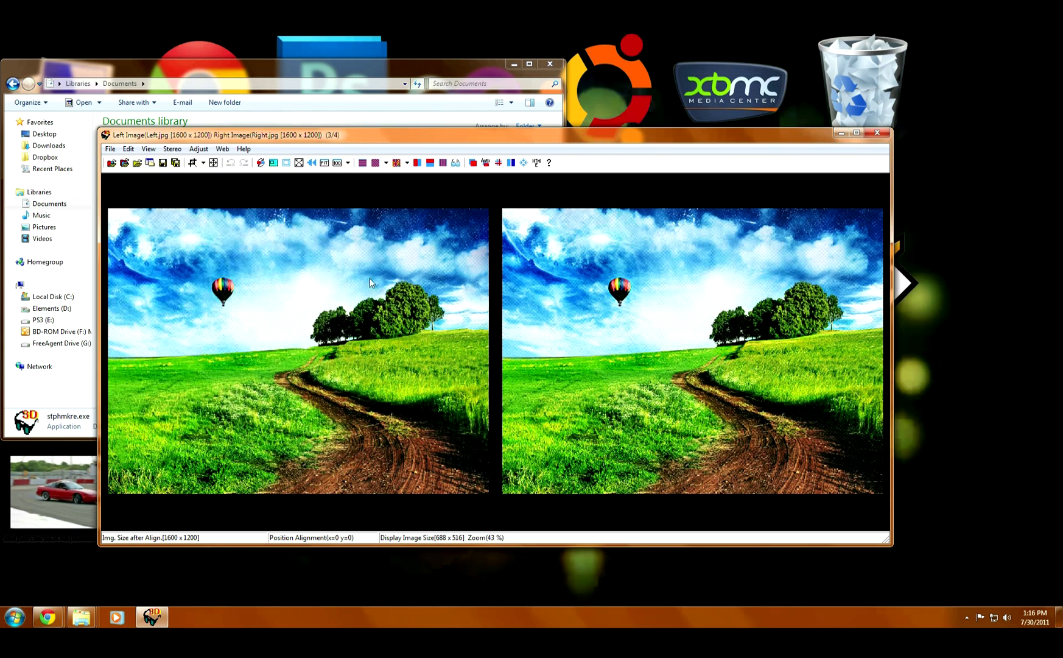
Step: Save the stereo pair to the Desktop as the MPO file field.mpo for Fuji 3D Camera at image quality 99
{"action": "left_click", "coordinate": [110, 149]}
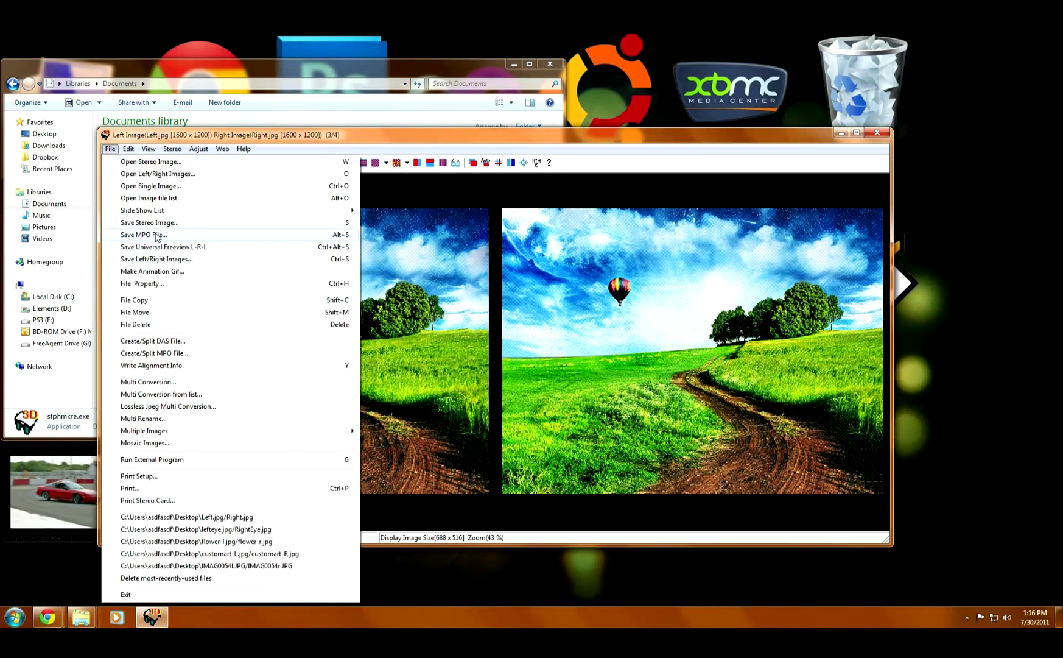
{"action": "left_click", "coordinate": [157, 235]}
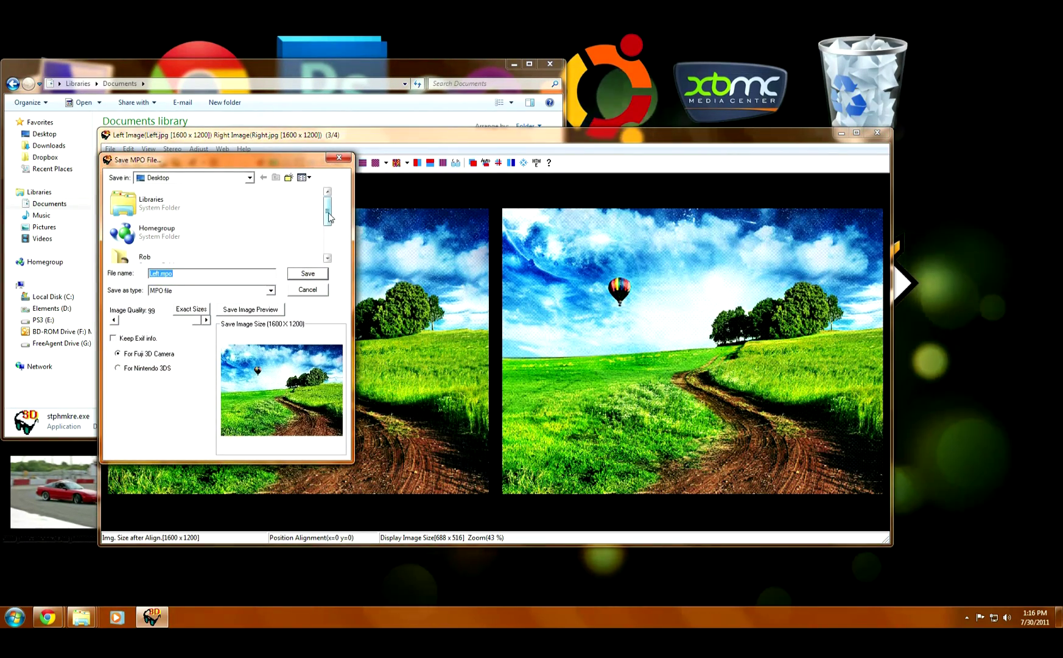
{"action": "scroll", "coordinate": [243, 225], "scroll_direction": "down", "scroll_amount": 2}
{"action": "left_click", "coordinate": [158, 275]}
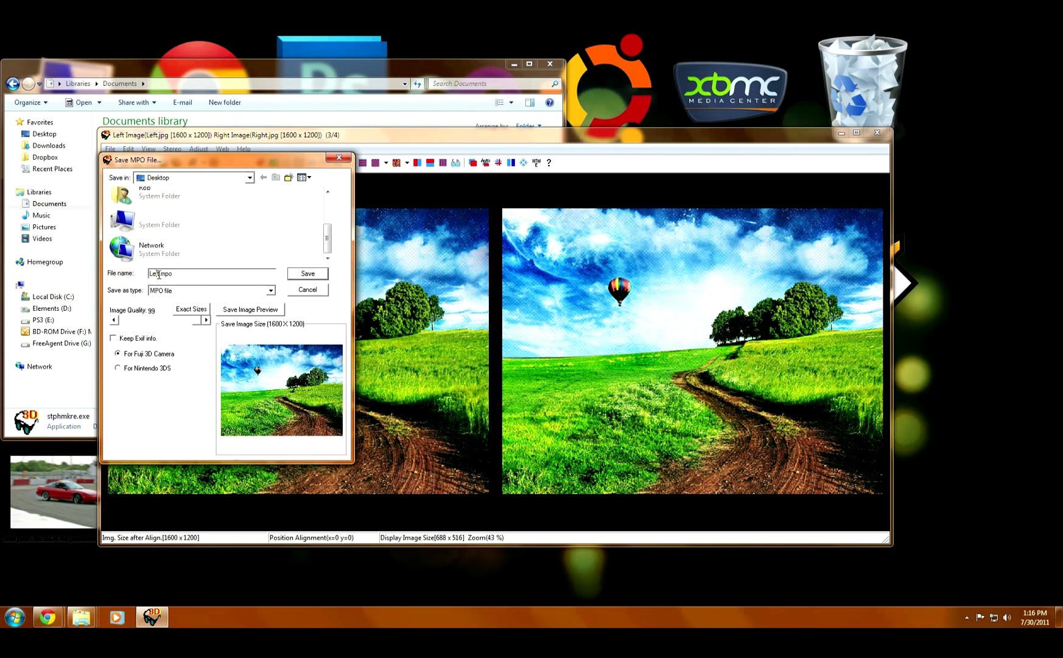
{"action": "left_click_drag", "start_coordinate": [160, 273], "coordinate": [133, 279]}
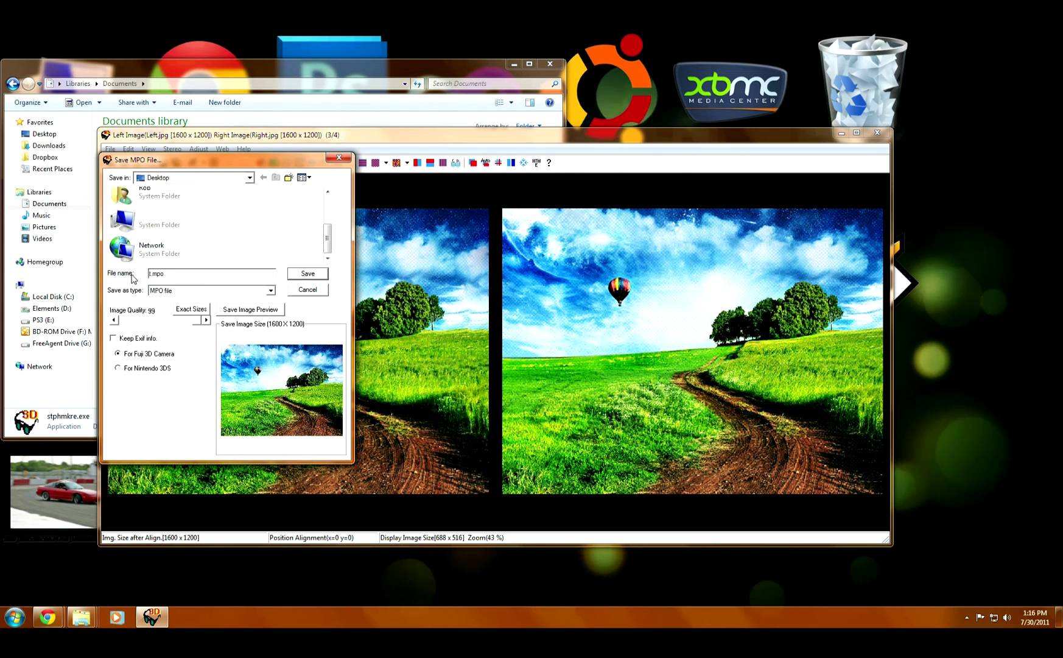
{"action": "key", "text": "BackSpace"}
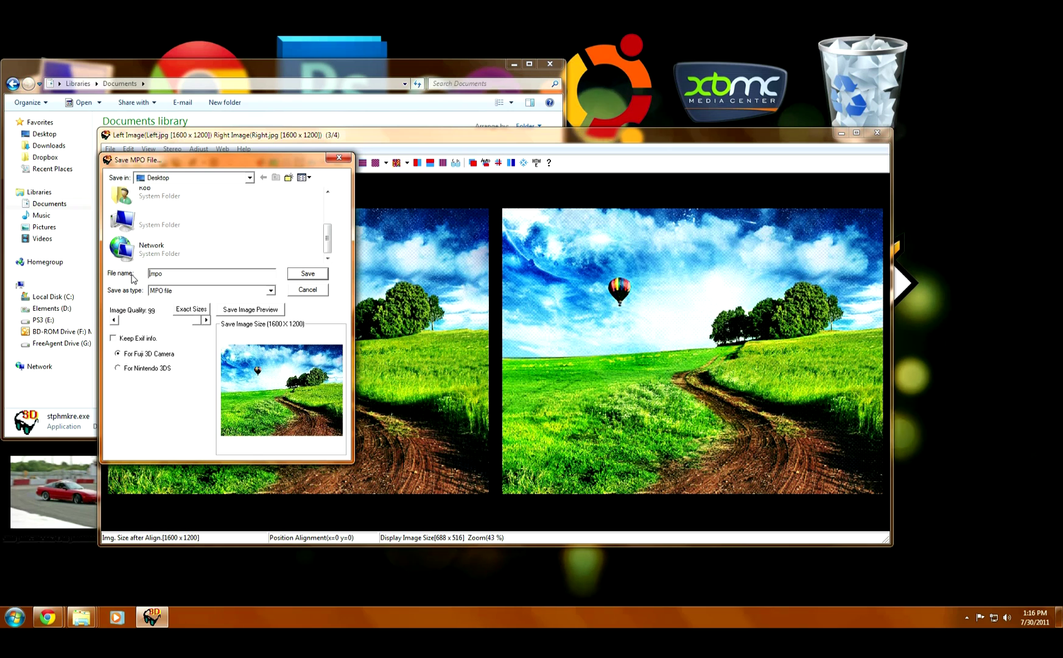
{"action": "type", "text": "field"}
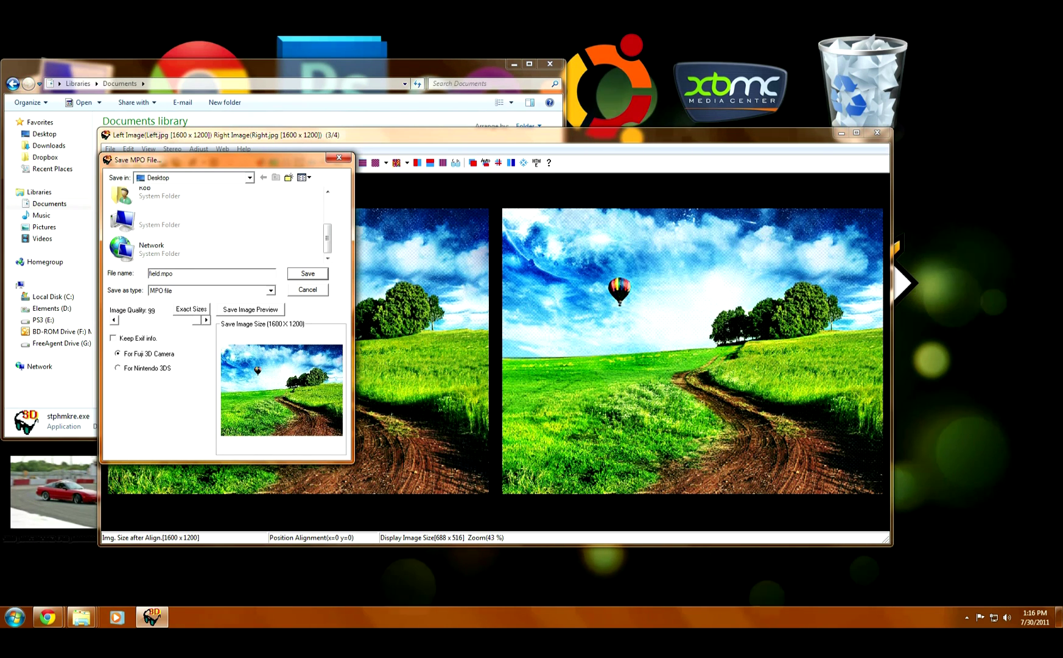
{"action": "left_click", "coordinate": [310, 276]}
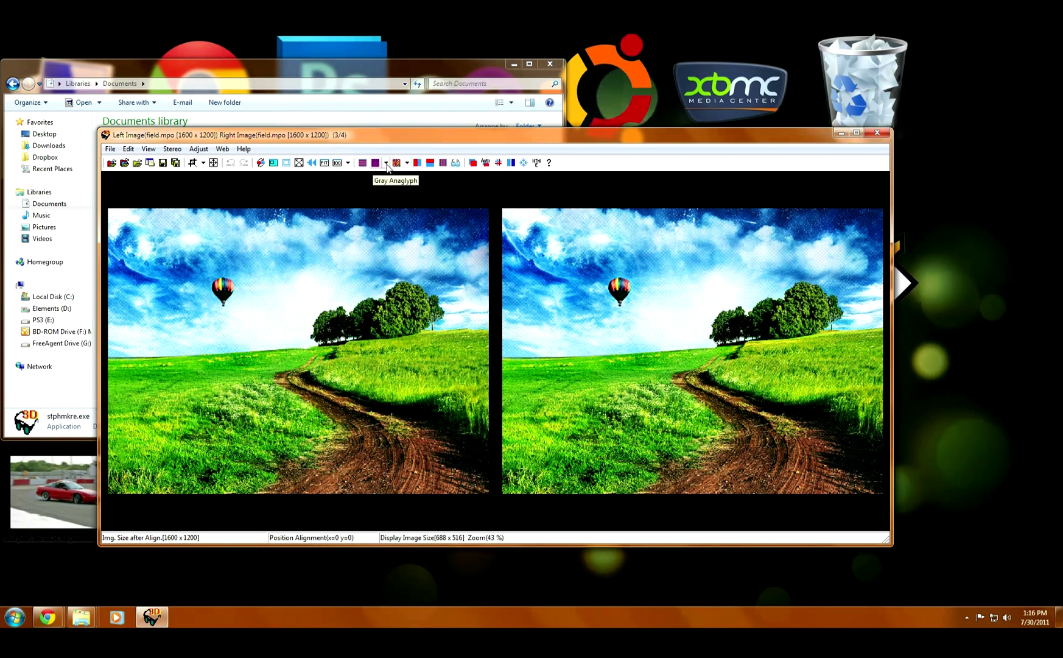
Step: Make an animation GIF of the stereo pair on the Desktop as field.gif, with full colors and flashing at 10 x 10 ms
{"action": "left_click", "coordinate": [111, 148]}
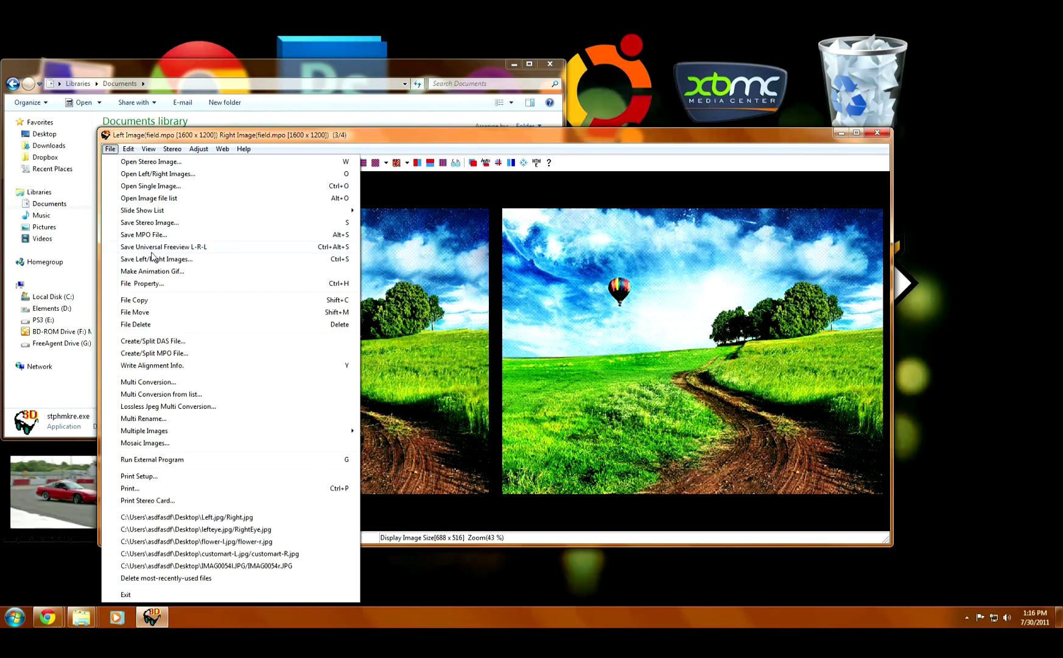
{"action": "left_click", "coordinate": [157, 272]}
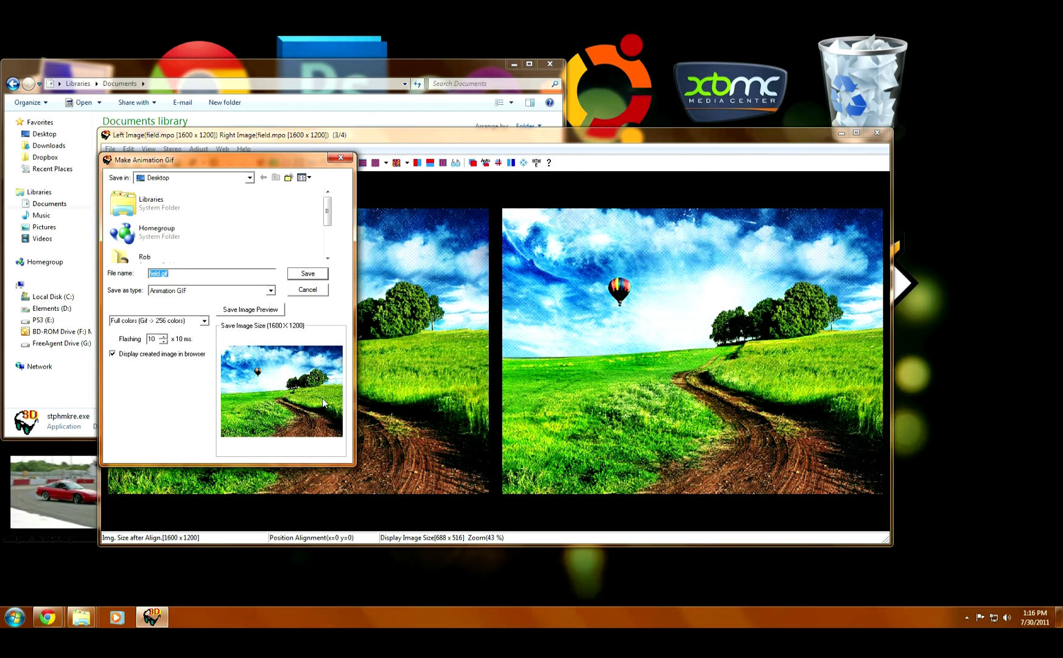
{"action": "left_click", "coordinate": [325, 277]}
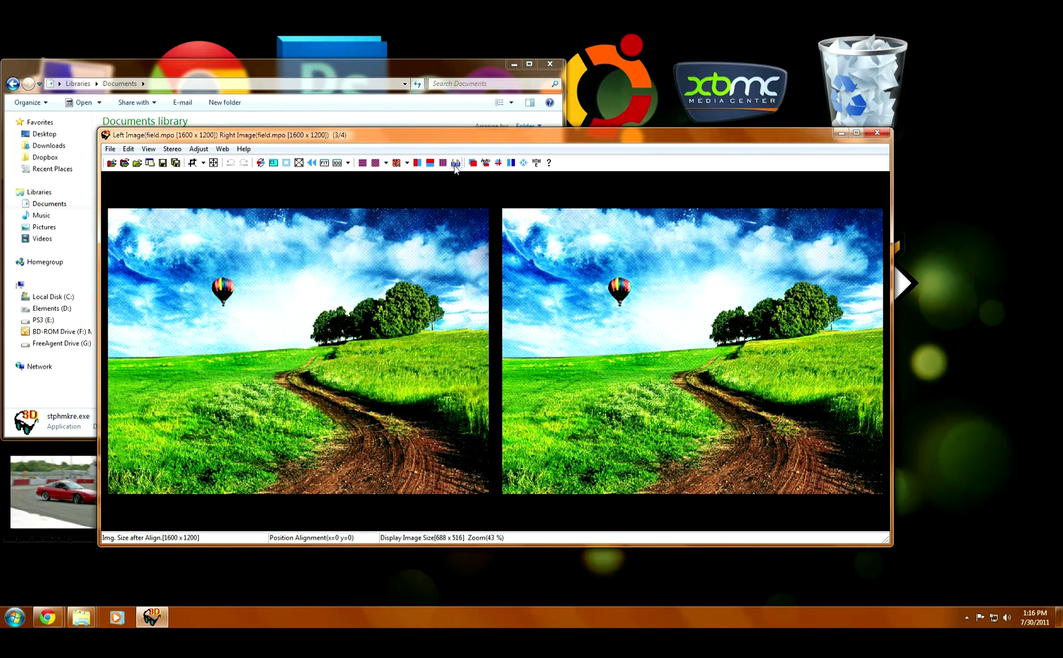
Step: Preview the stereo pair as color and half color red/cyan anaglyphs, return to color, and finish with the gray anaglyph
{"action": "left_click", "coordinate": [397, 164]}
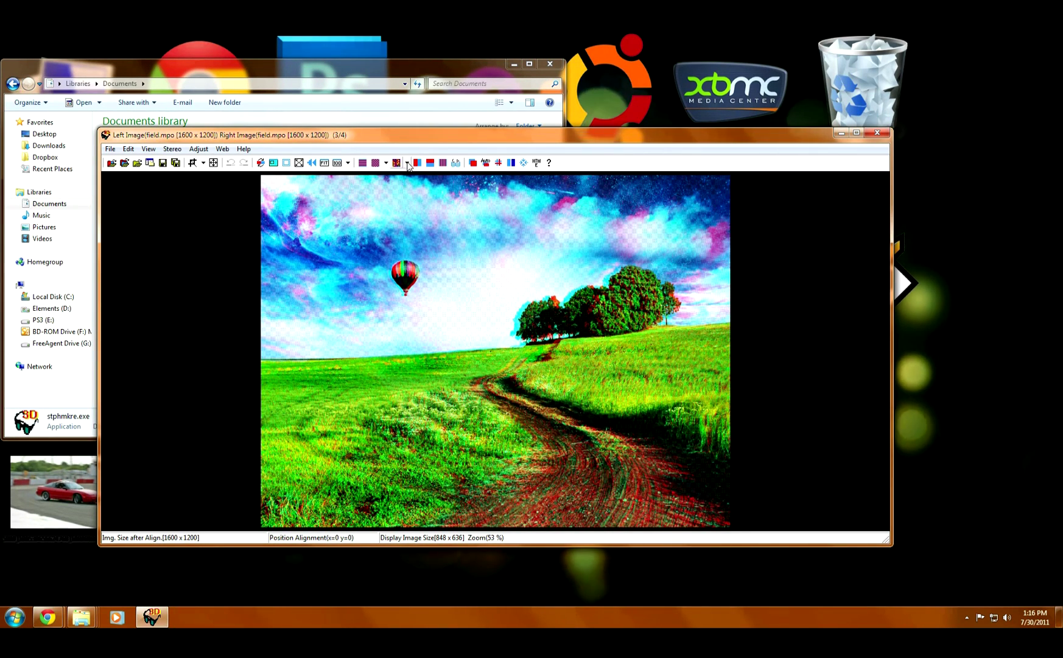
{"action": "left_click", "coordinate": [408, 163]}
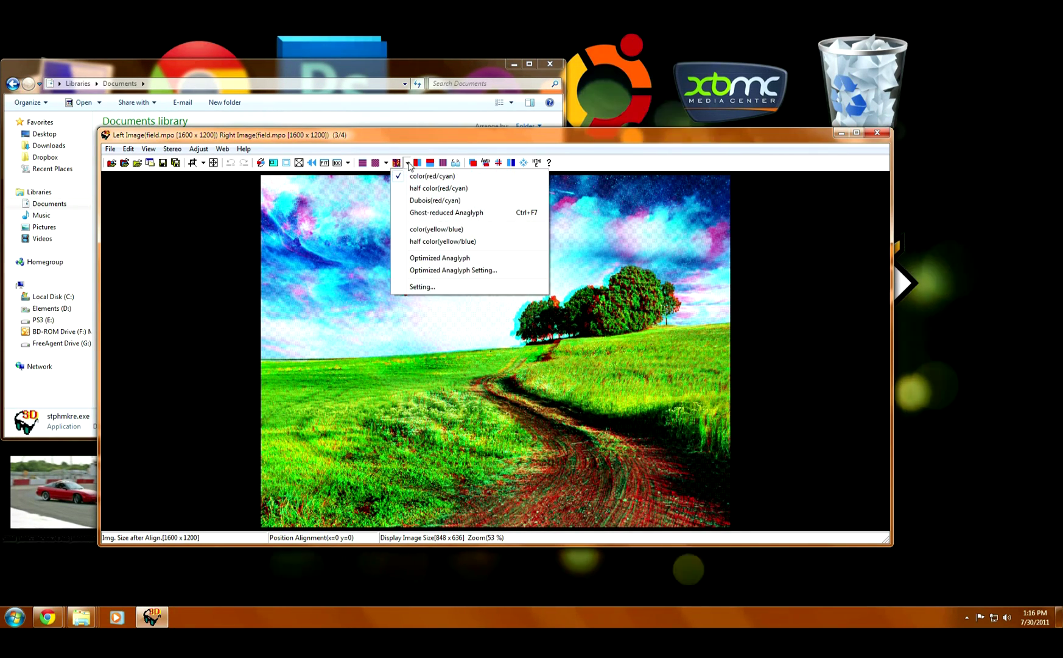
{"action": "left_click", "coordinate": [436, 190]}
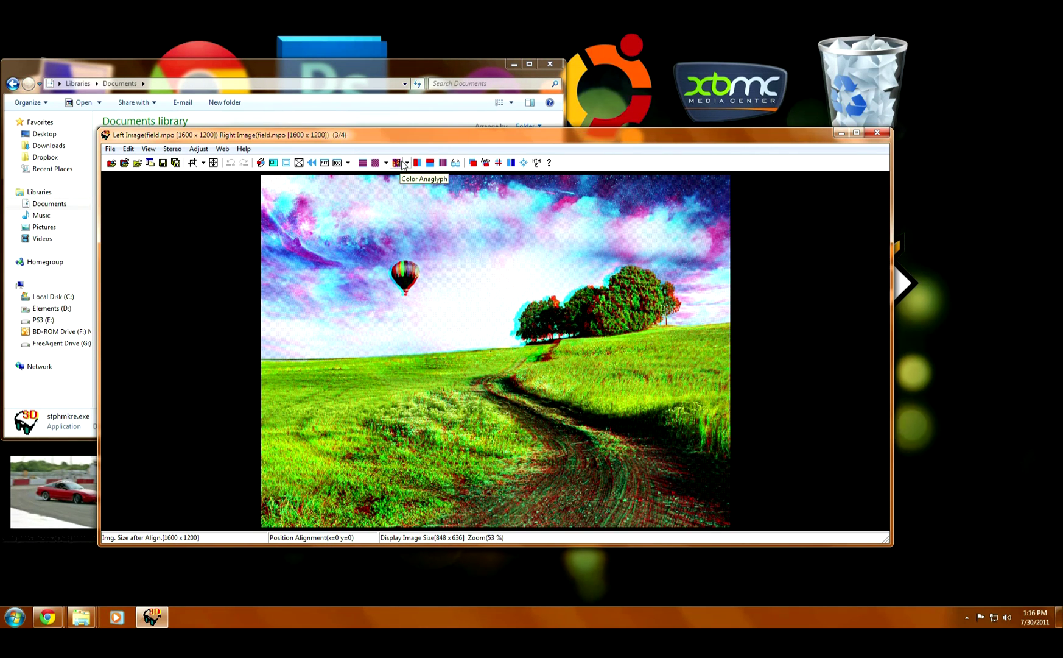
{"action": "left_click", "coordinate": [407, 163]}
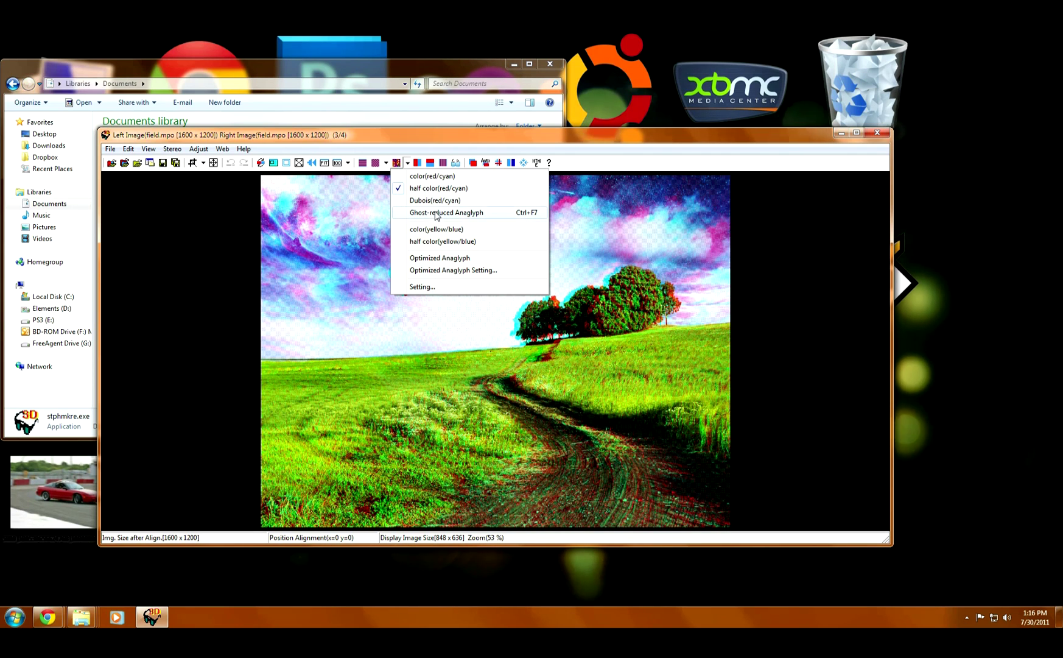
{"action": "left_click", "coordinate": [440, 178]}
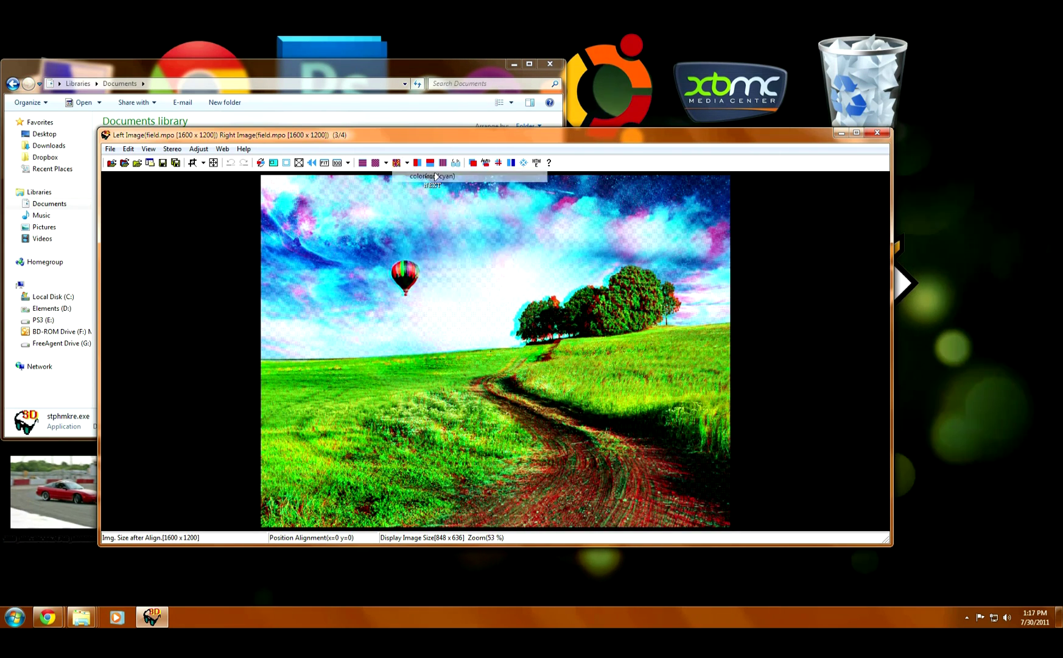
{"action": "left_click", "coordinate": [376, 163]}
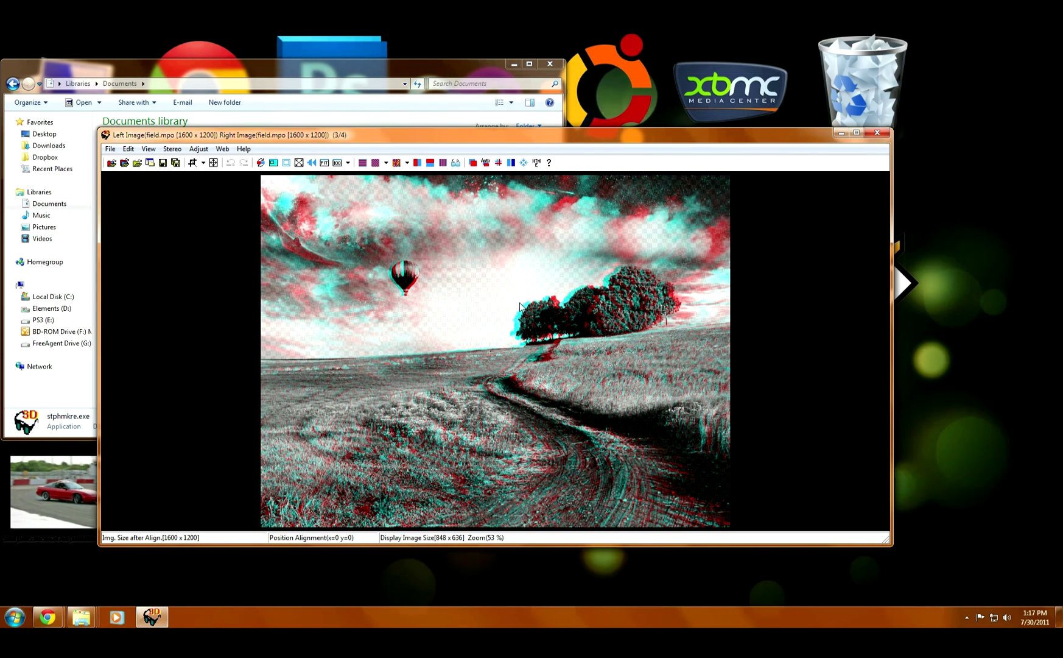